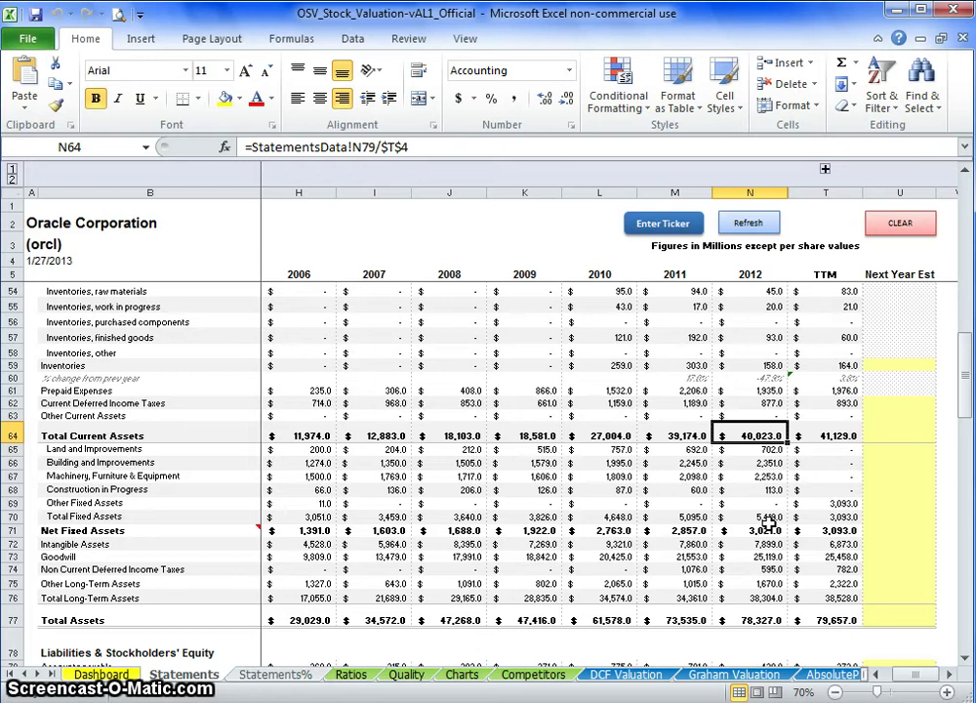
# Step: Compare the 2012 net fixed assets with the combined 2012 intangible assets and goodwill on the balance sheet
pyautogui.scroll(2, 770, 521)
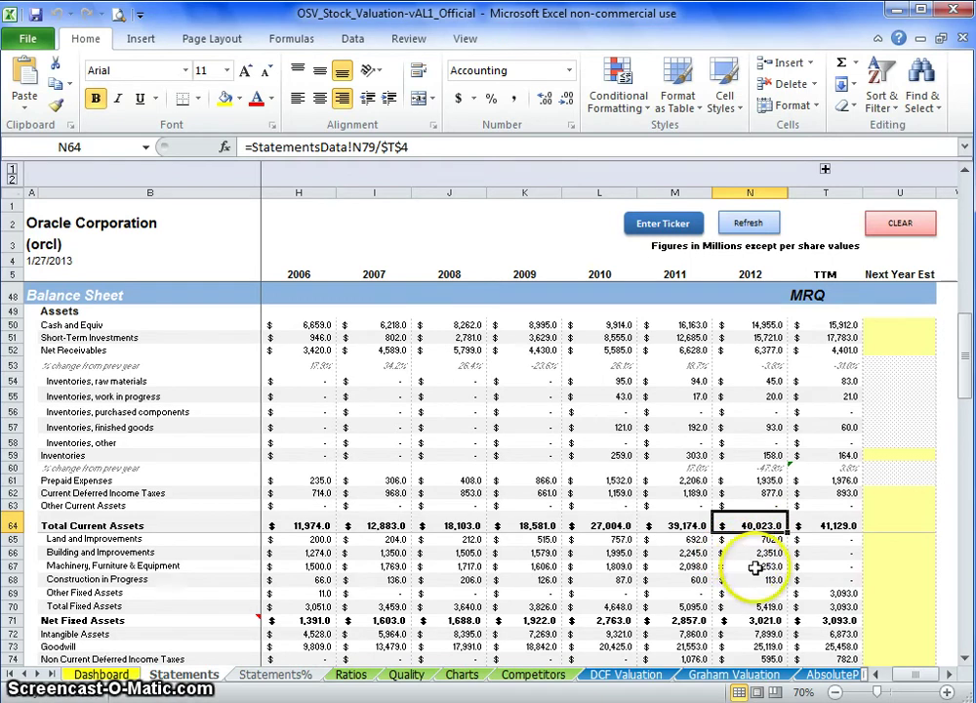
pyautogui.scroll(-1, 752, 566)
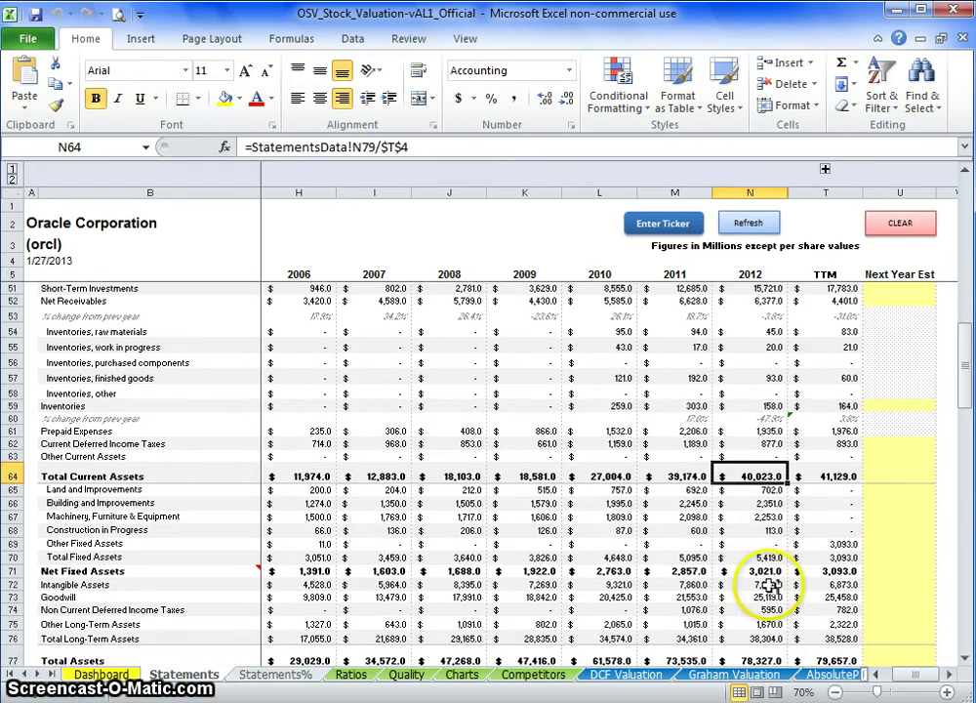
pyautogui.moveTo(766, 586)
pyautogui.mouseDown()
pyautogui.moveTo(761, 600)
pyautogui.moveTo(750, 585)
pyautogui.mouseUp()
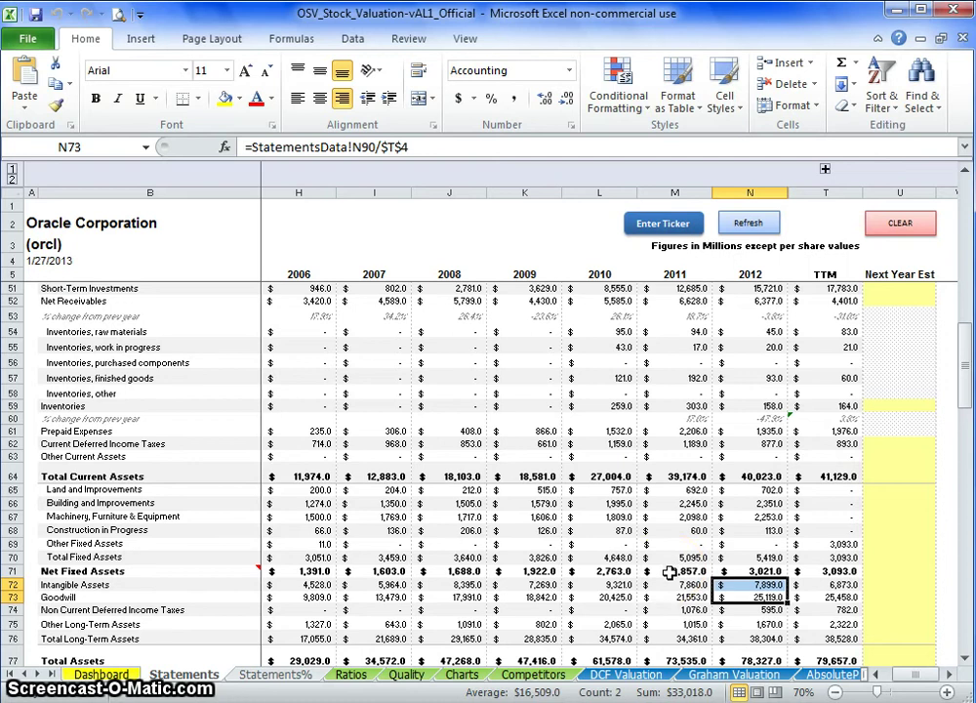
pyautogui.click(744, 572)
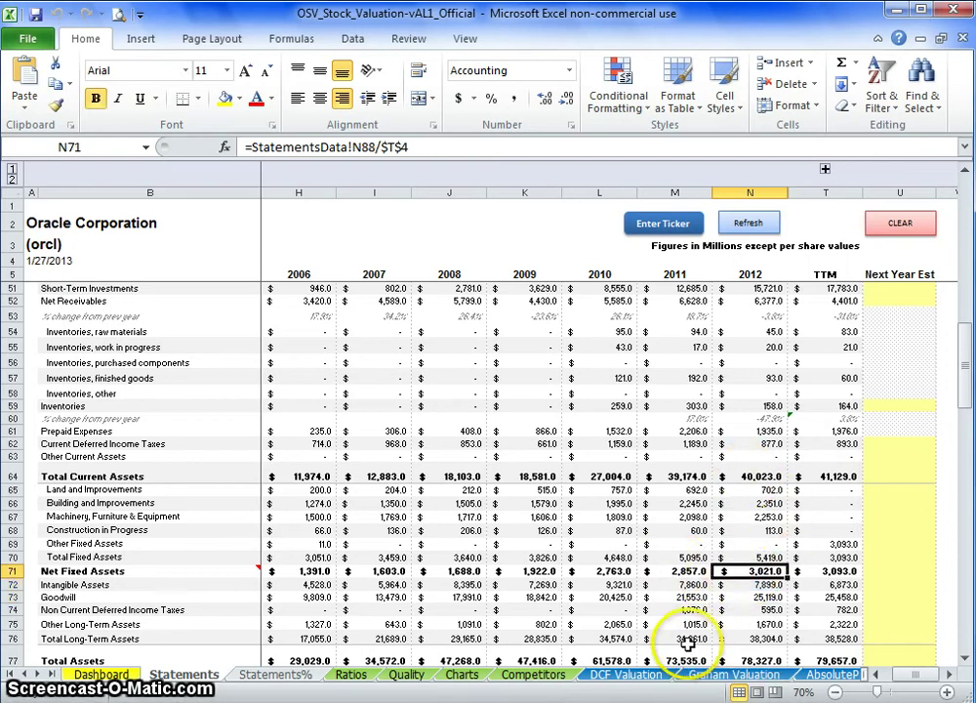
pyautogui.scroll(-1, 718, 639)
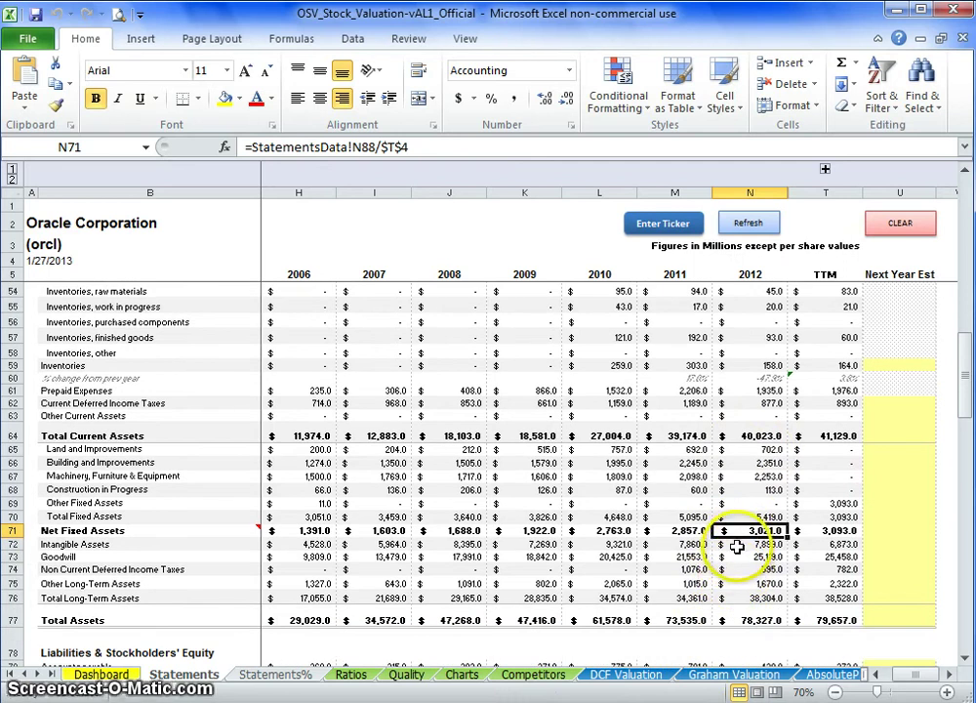
pyautogui.moveTo(737, 545); pyautogui.dragTo(737, 561)
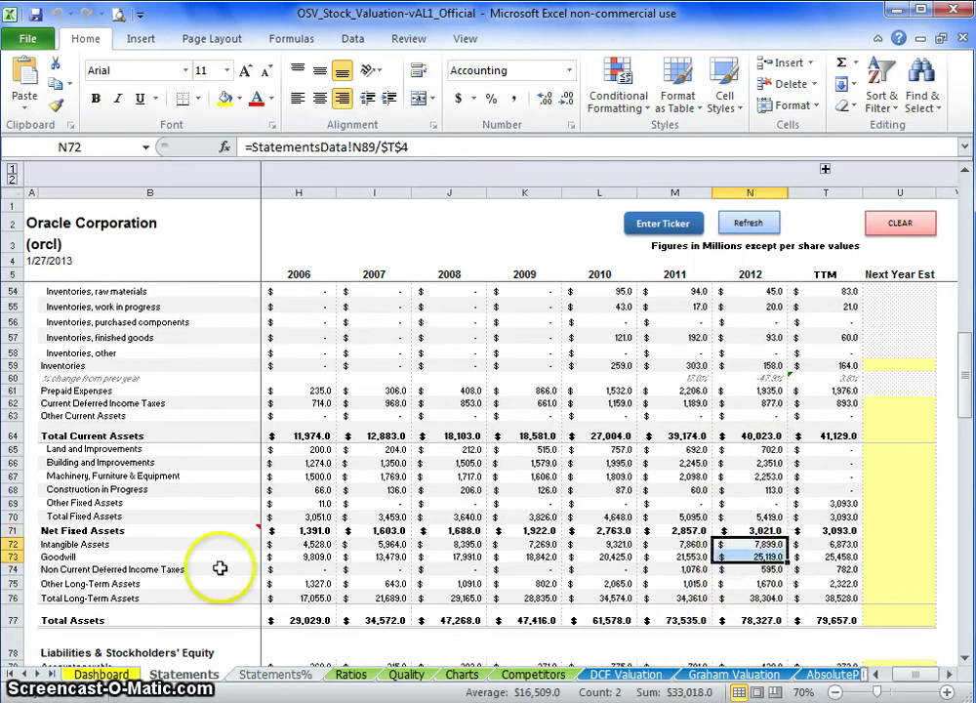
# Step: Examine the Goodwill and Intangible Assets rows across all years, including their combined 2012 figures
pyautogui.click(18, 558)
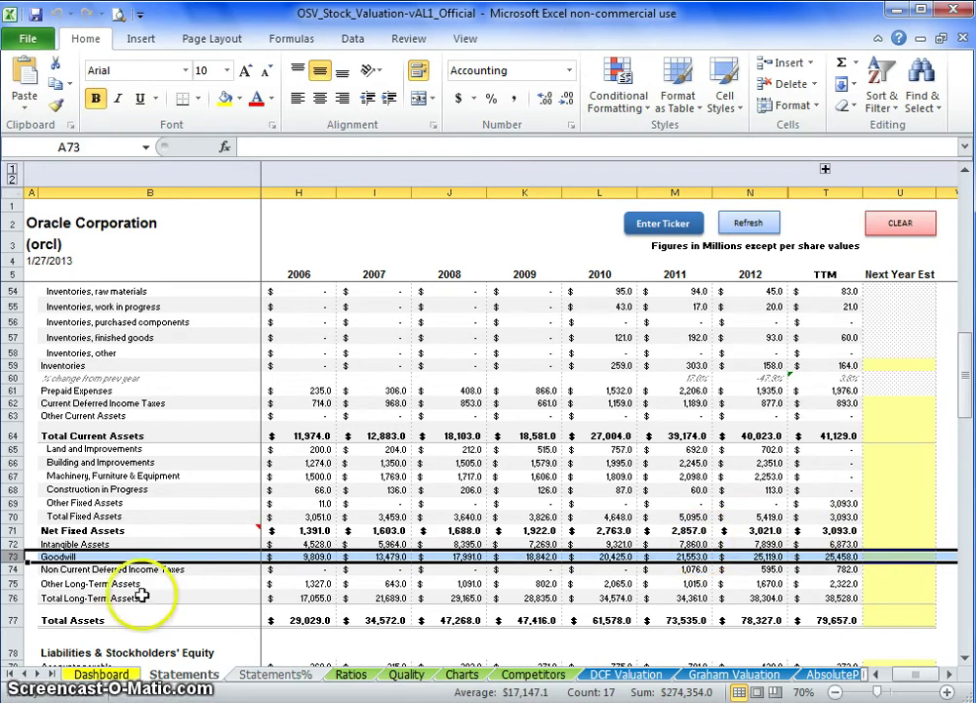
pyautogui.click(14, 544)
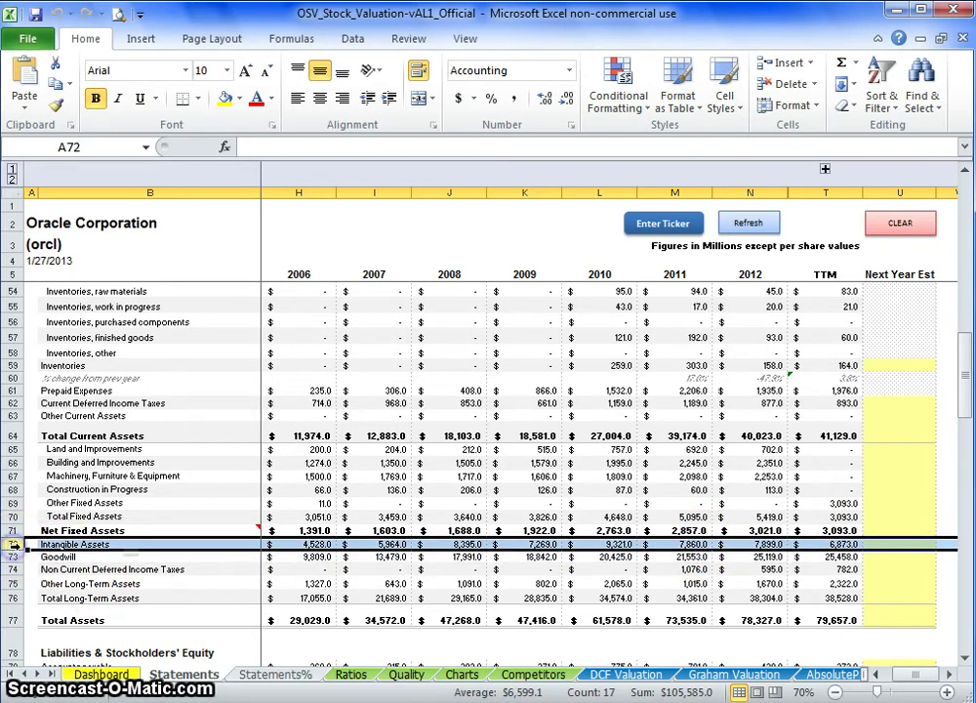
pyautogui.click(761, 543)
pyautogui.moveTo(761, 543); pyautogui.dragTo(757, 554)
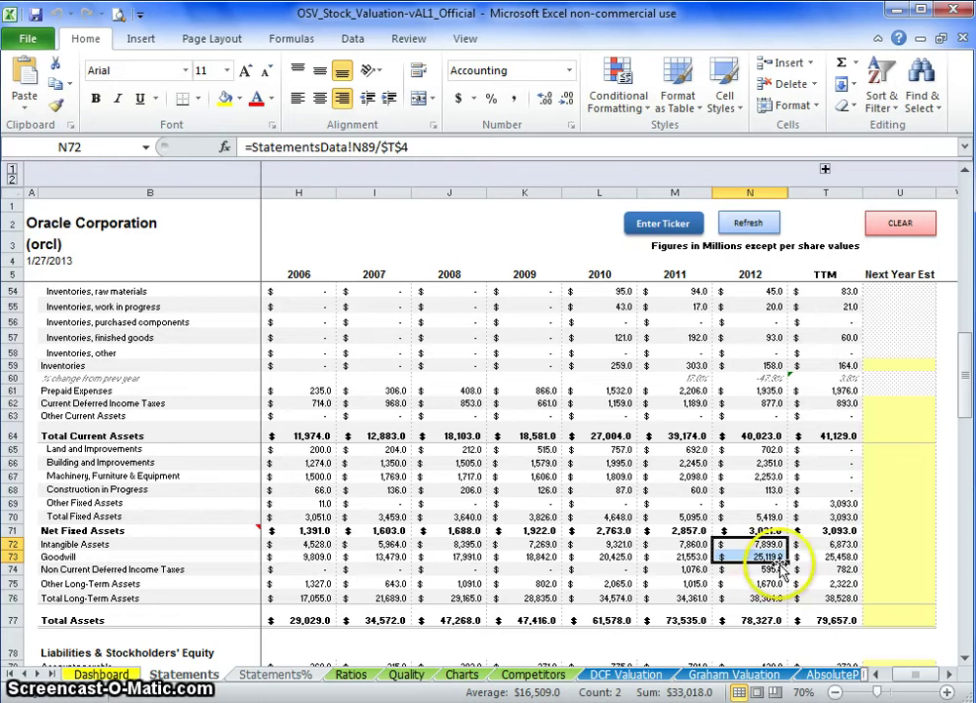
# Step: Check the total current liabilities for 2012 and TTM in the Liabilities & Stockholders' Equity section
pyautogui.scroll(-2, 780, 579)
pyautogui.scroll(-3, 786, 558)
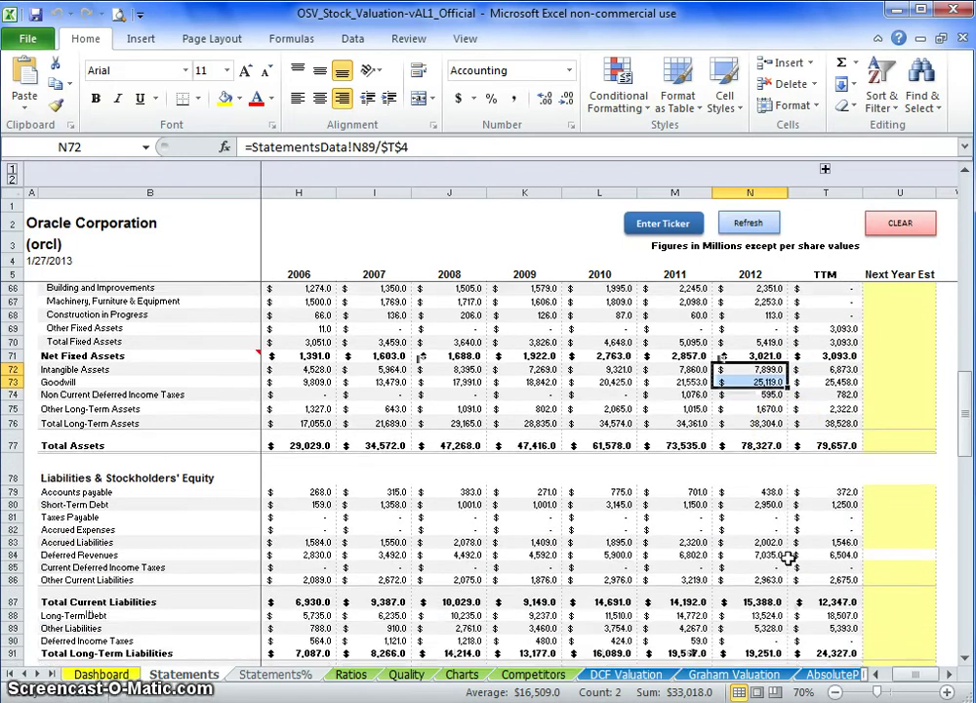
pyautogui.moveTo(760, 456); pyautogui.dragTo(757, 532)
pyautogui.click(771, 560)
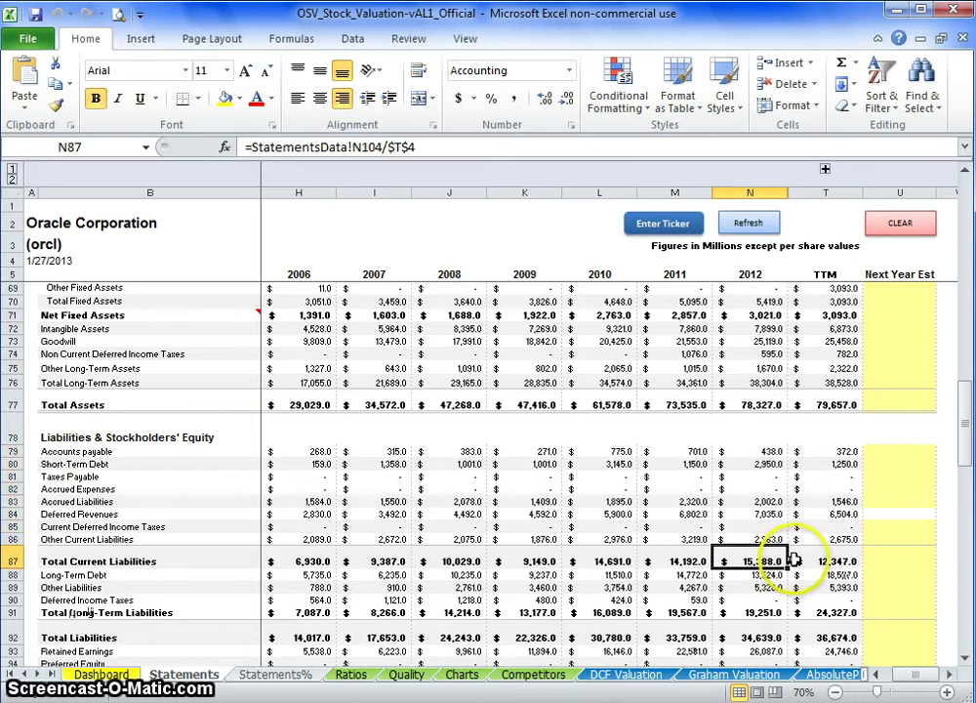
pyautogui.click(826, 563)
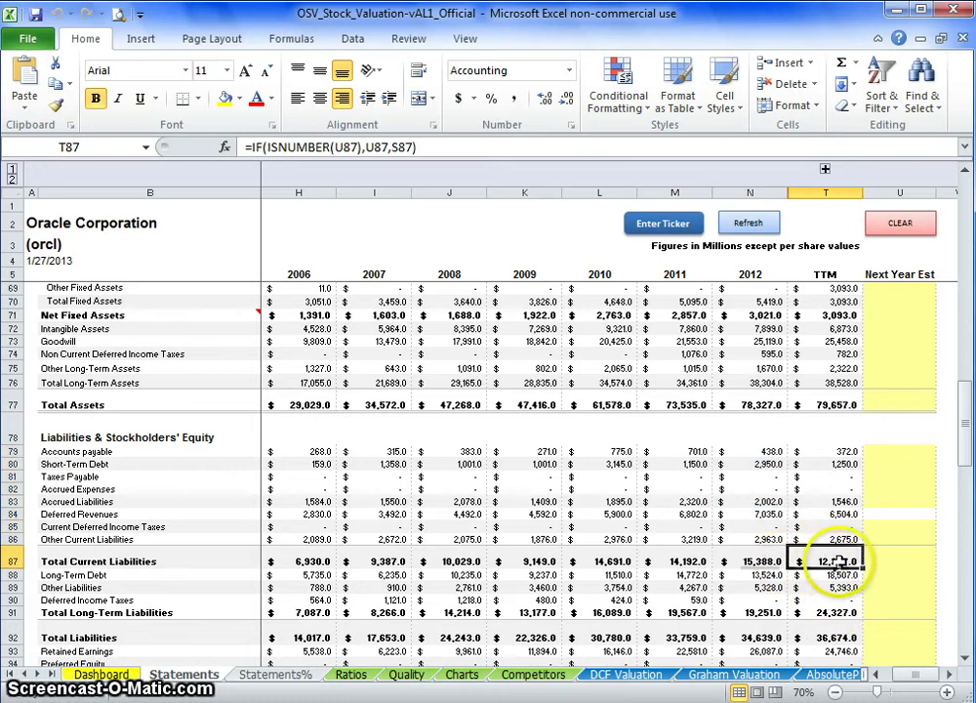
# Step: Compare total current assets with total current liabilities for both 2012 and TTM
pyautogui.scroll(4, 833, 547)
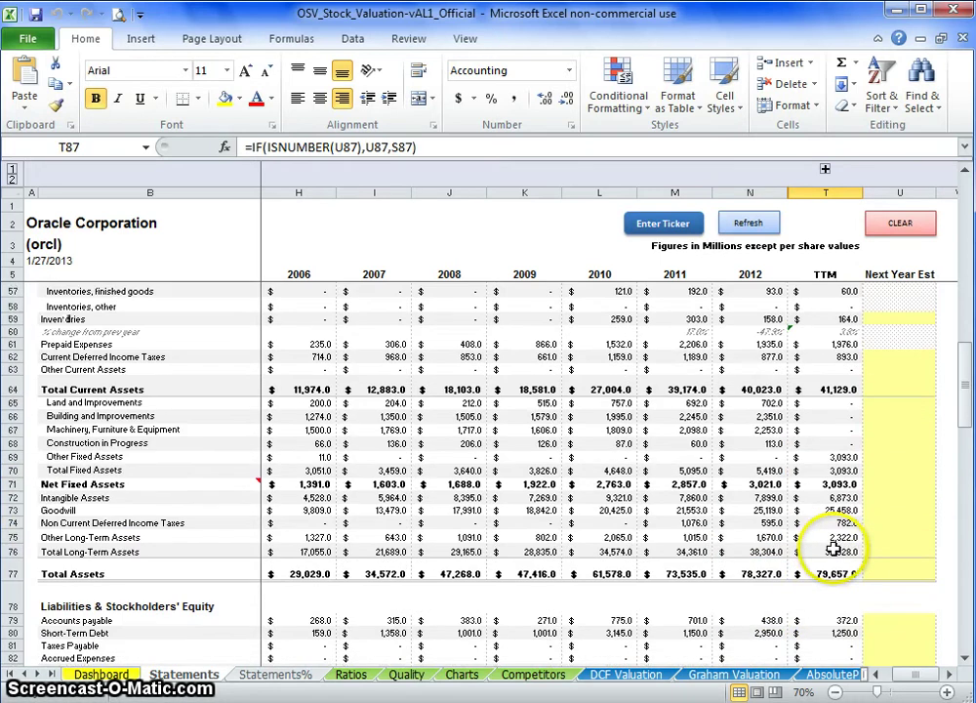
pyautogui.click(752, 389)
pyautogui.click(849, 391)
pyautogui.scroll(-3, 811, 482)
pyautogui.scroll(-1, 812, 482)
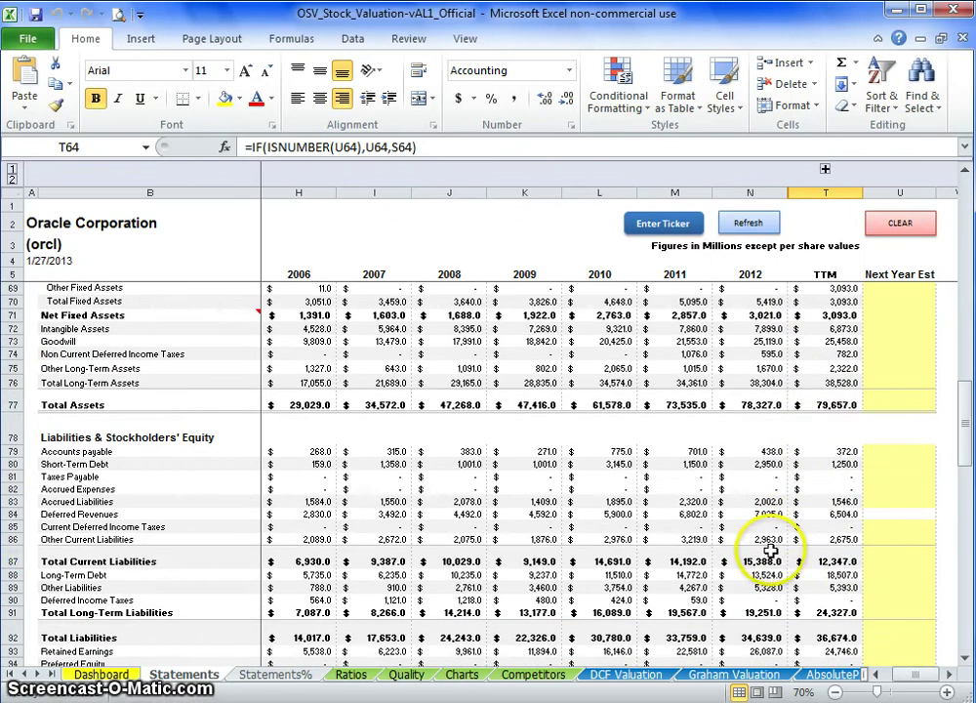
pyautogui.moveTo(752, 561); pyautogui.dragTo(829, 563)
pyautogui.click(749, 562)
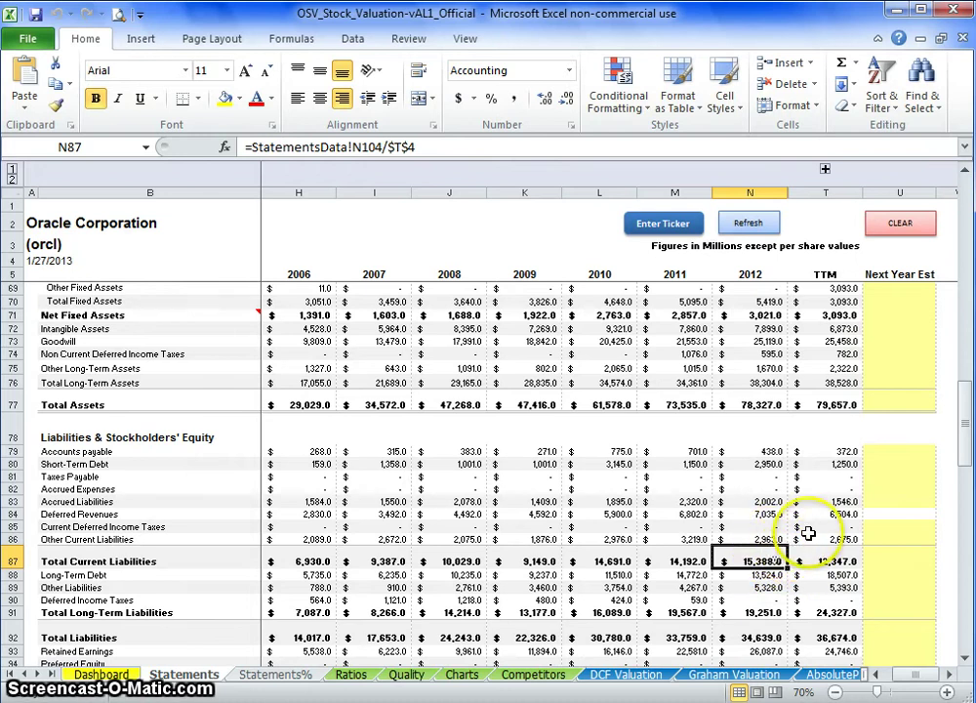
# Step: Examine the Deferred Revenues row, comparing the 2012 figure with the TTM figure
pyautogui.click(15, 513)
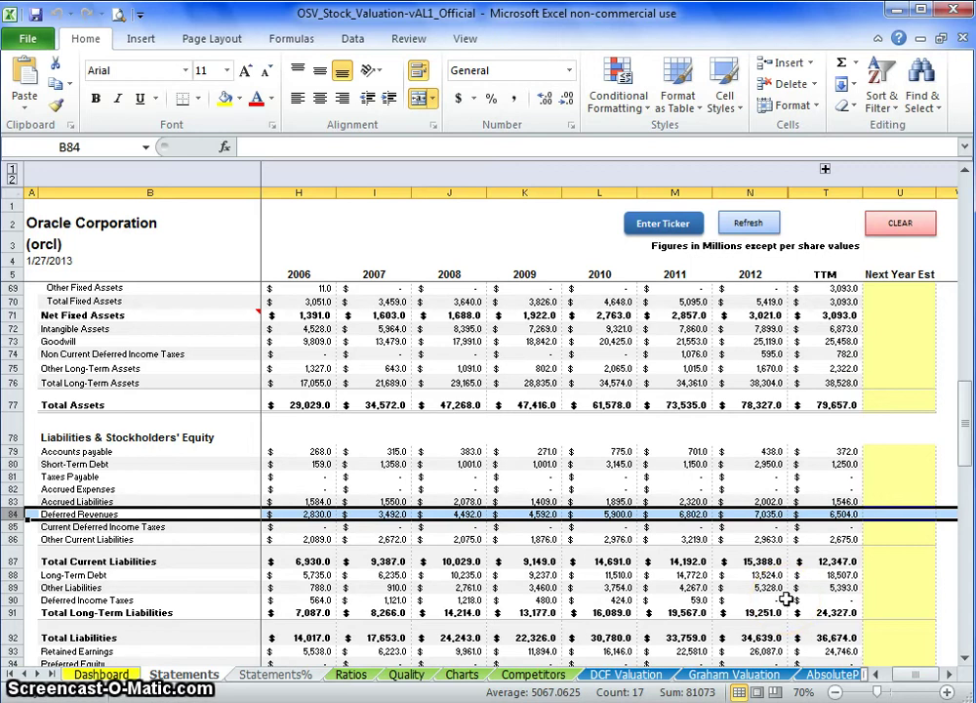
pyautogui.click(820, 513)
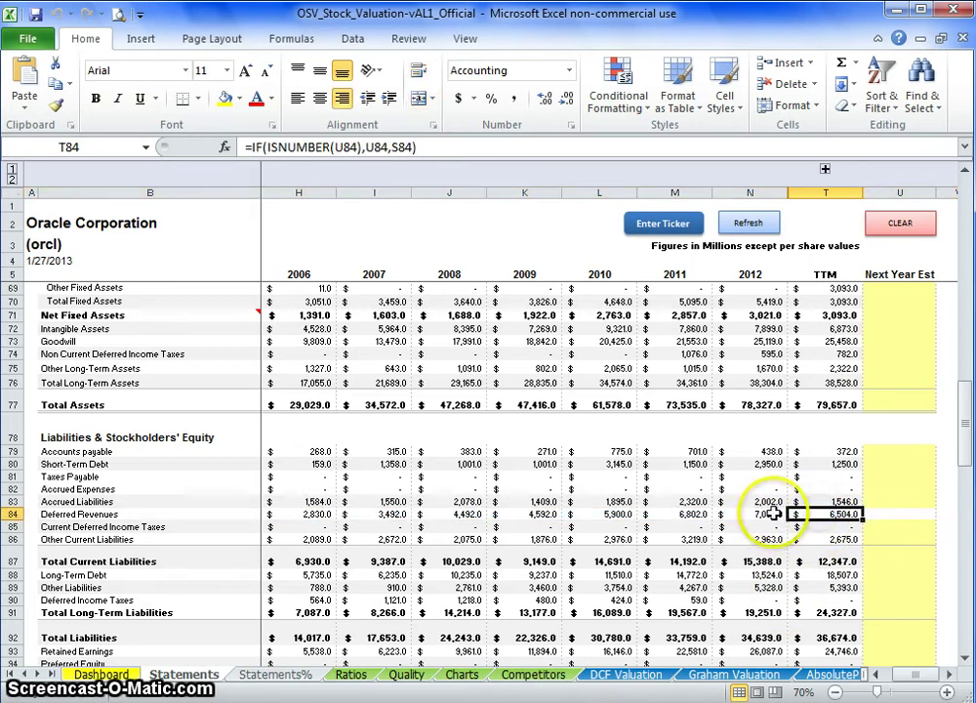
pyautogui.click(771, 513)
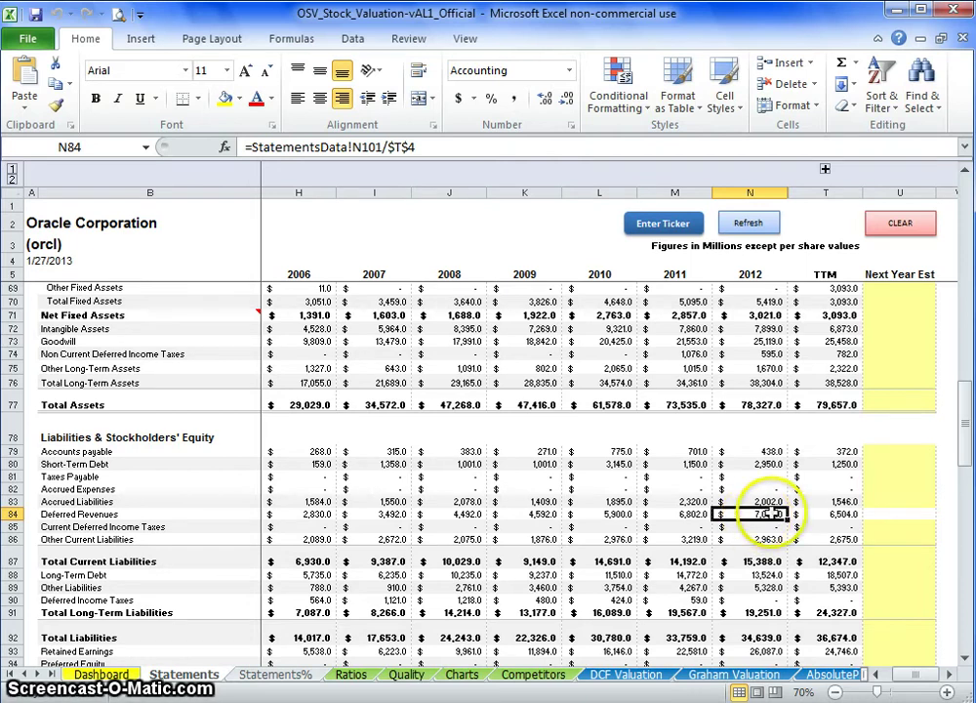
pyautogui.moveTo(825, 513); pyautogui.dragTo(778, 520)
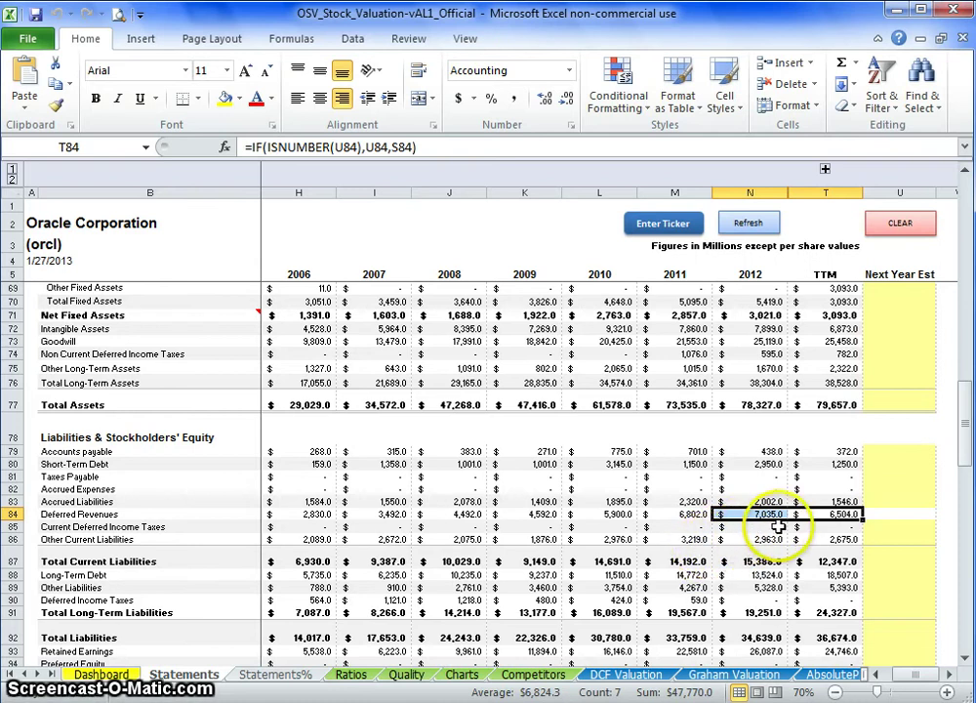
pyautogui.moveTo(780, 518); pyautogui.dragTo(790, 516)
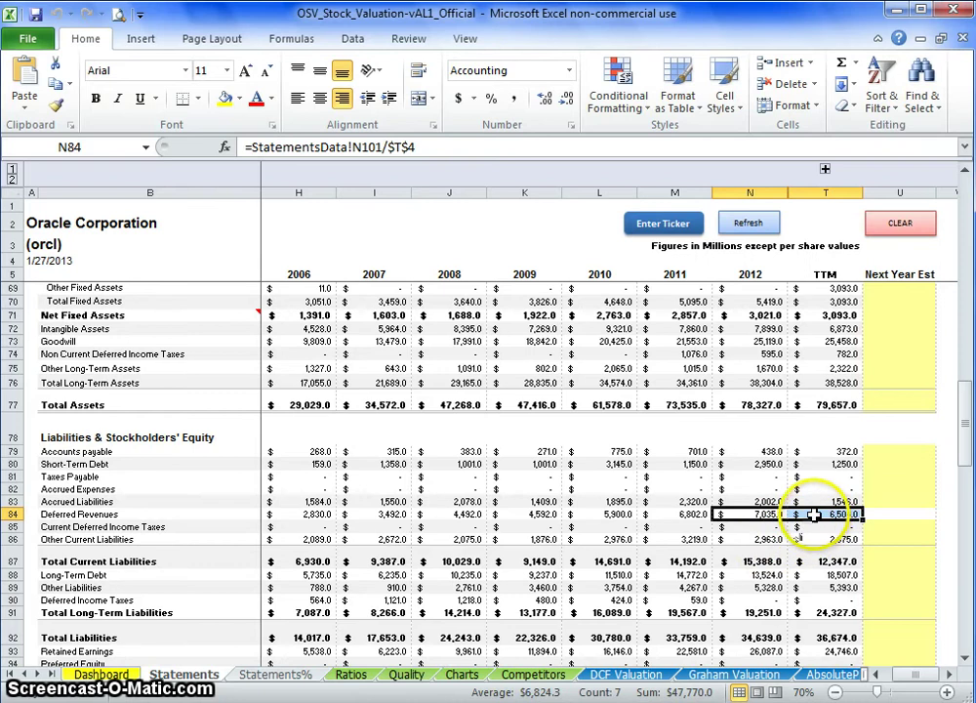
pyautogui.hotkey('shift', 'Tab')
pyautogui.moveTo(841, 518); pyautogui.dragTo(774, 517)
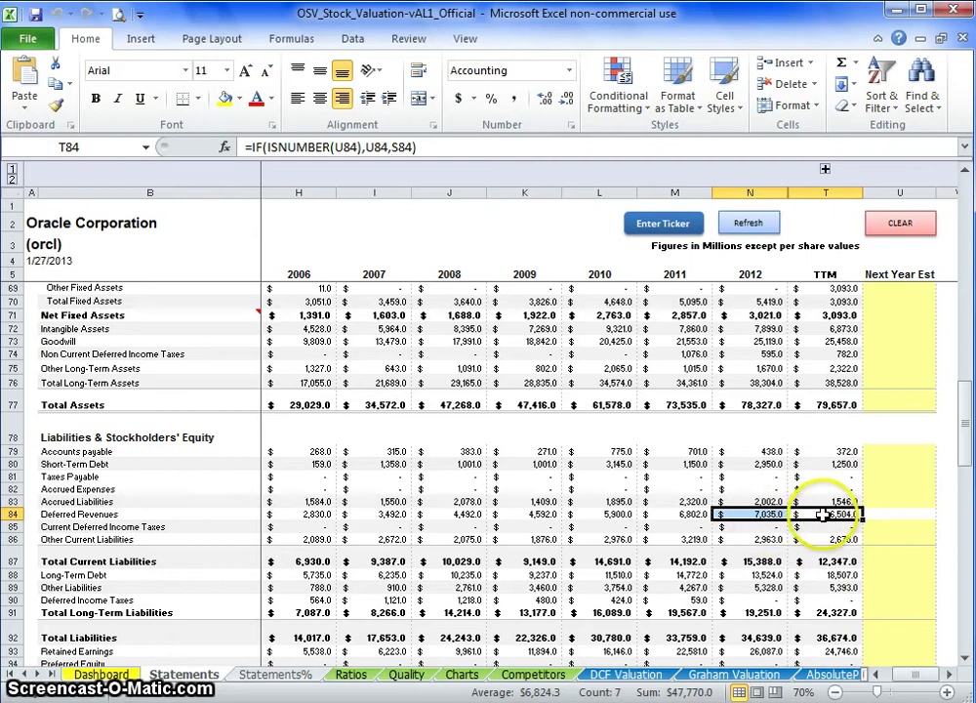
pyautogui.click(878, 511)
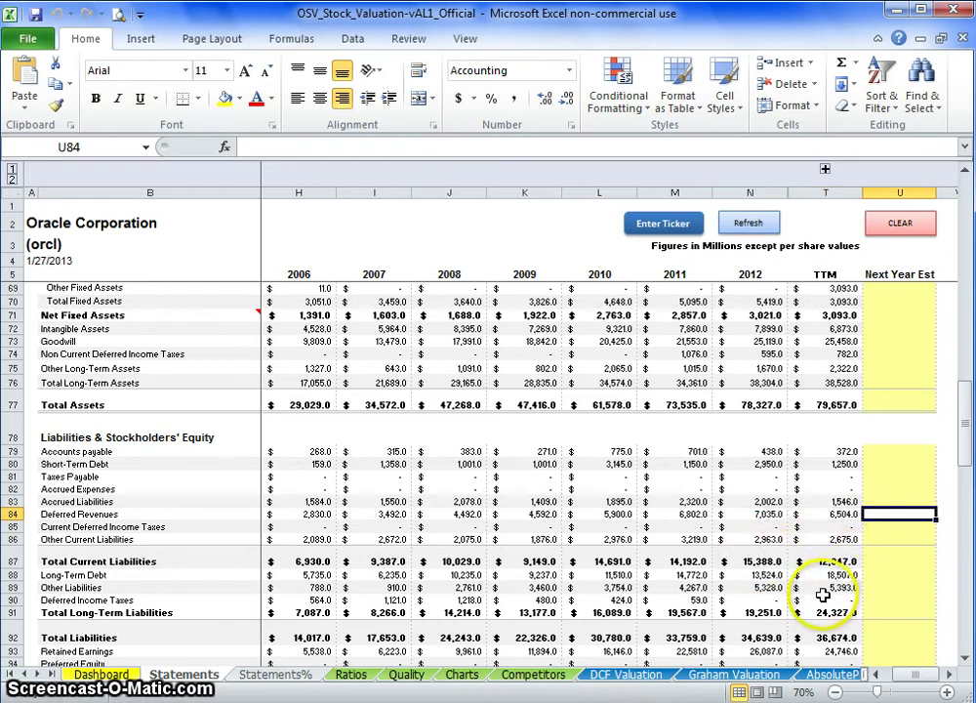
# Step: Compare long-term debt and total equity between 2012 and TTM on the balance sheet
pyautogui.click(751, 576)
pyautogui.click(827, 579)
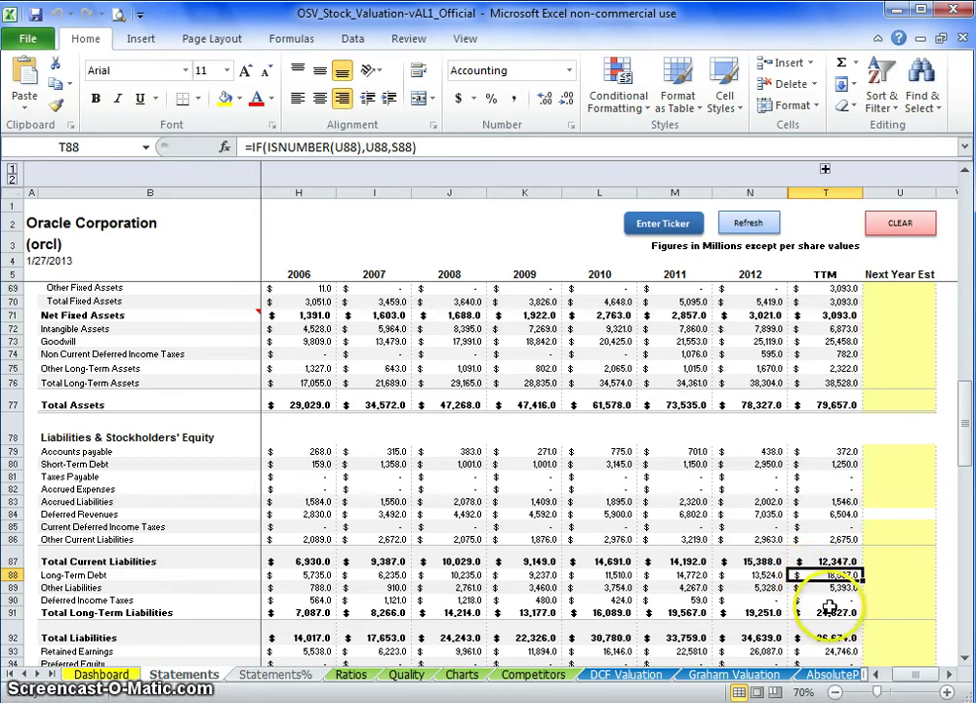
pyautogui.scroll(-2, 828, 608)
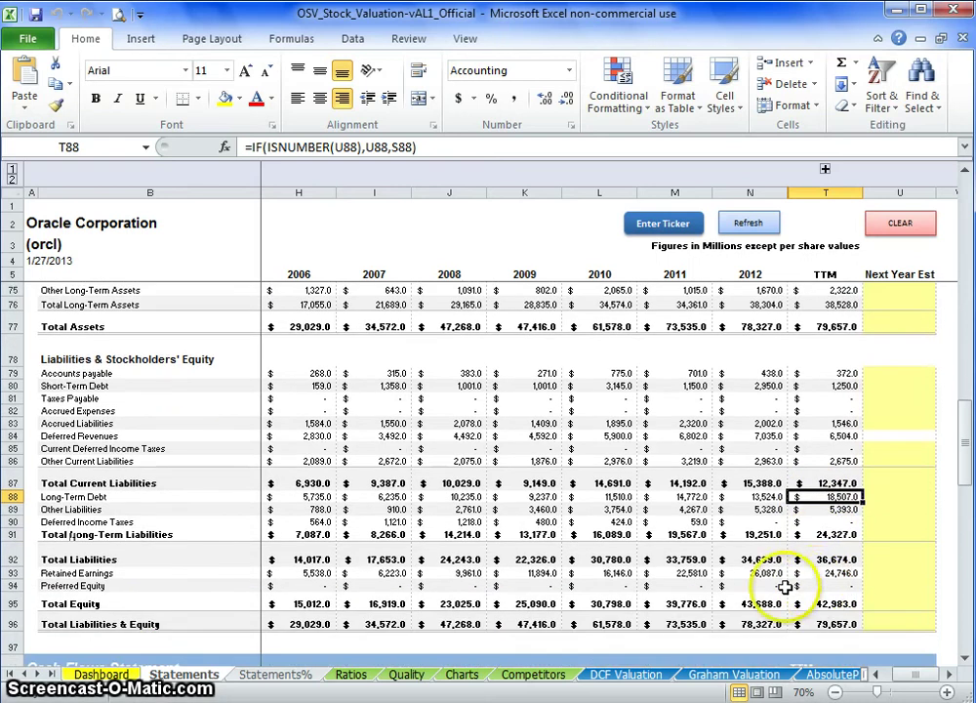
pyautogui.moveTo(826, 603); pyautogui.dragTo(754, 605)
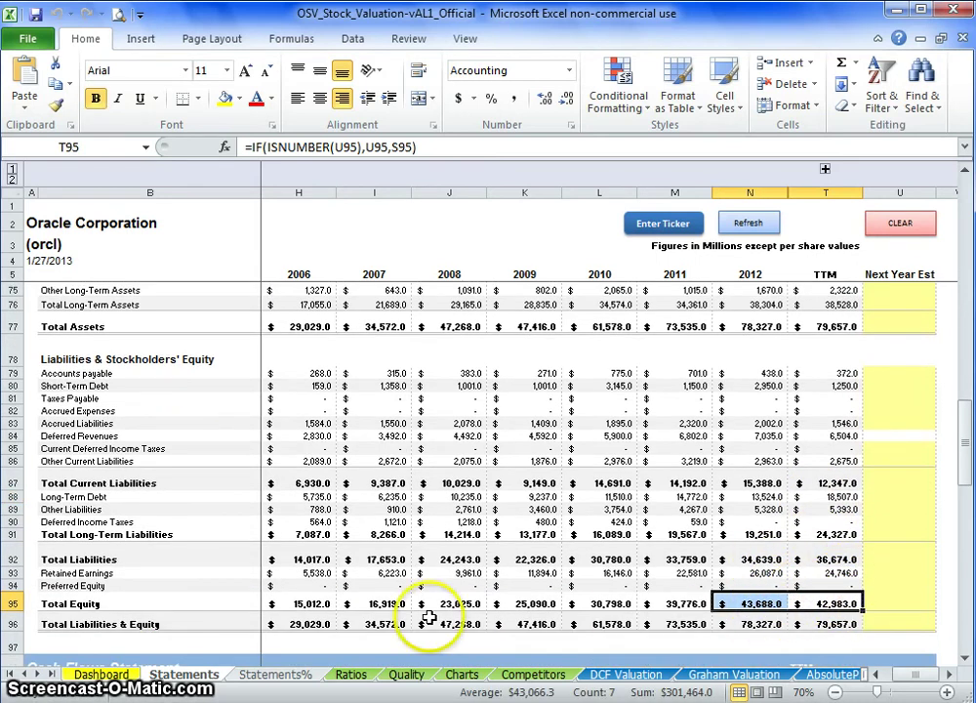
# Step: Examine the total equity trend from 2003 through TTM on the balance sheet
pyautogui.moveTo(309, 604); pyautogui.dragTo(808, 610)
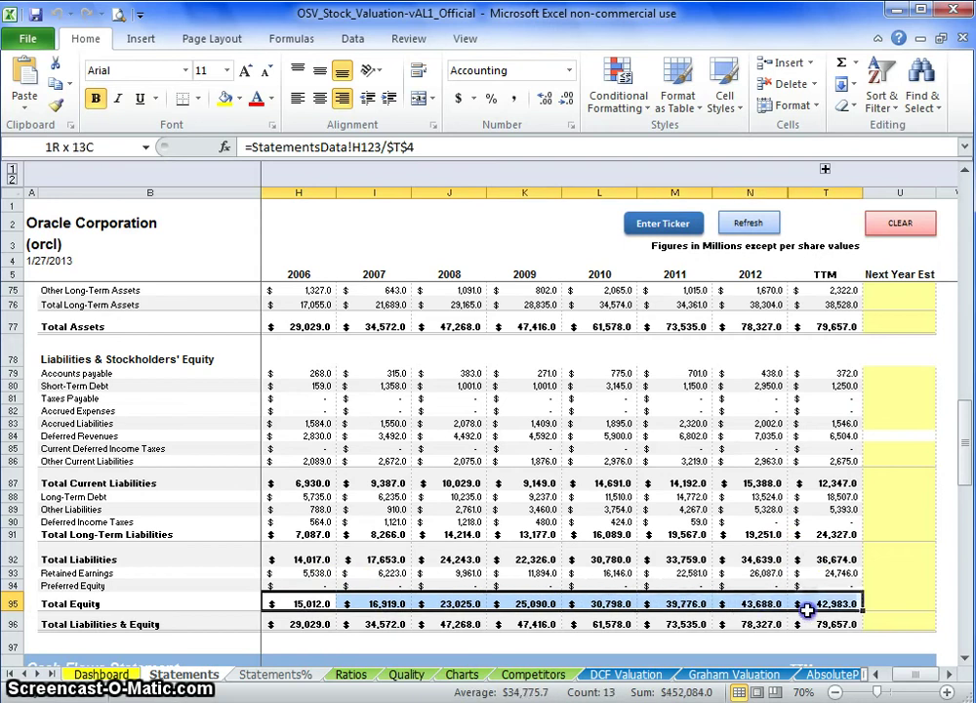
pyautogui.click(876, 674)
pyautogui.click(875, 674)
pyautogui.click(876, 675)
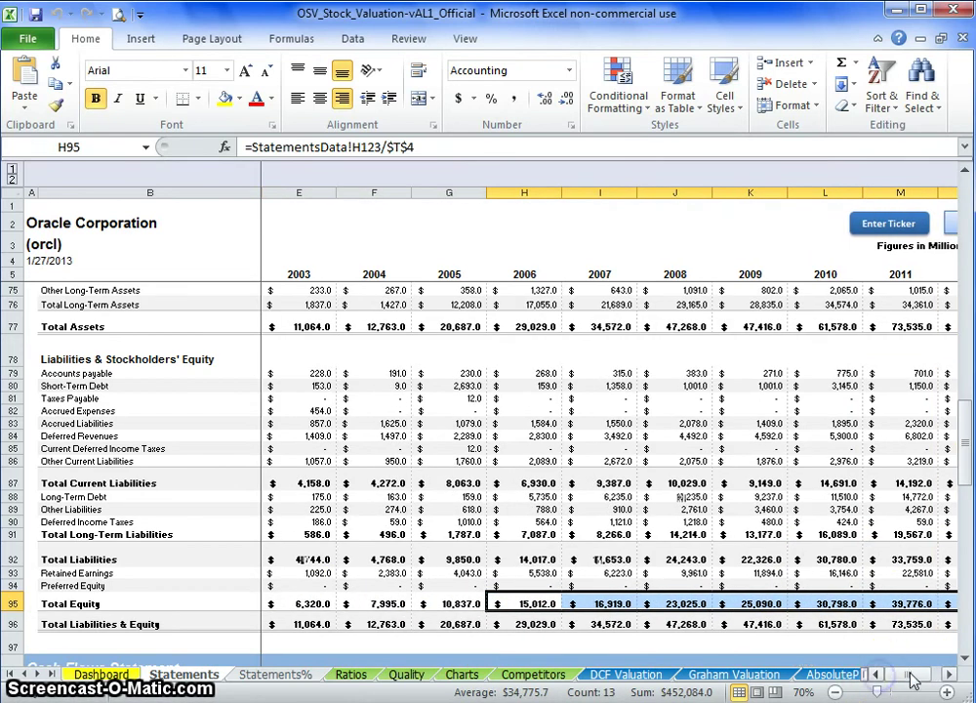
pyautogui.click(951, 675)
pyautogui.click(952, 675)
pyautogui.click(951, 675)
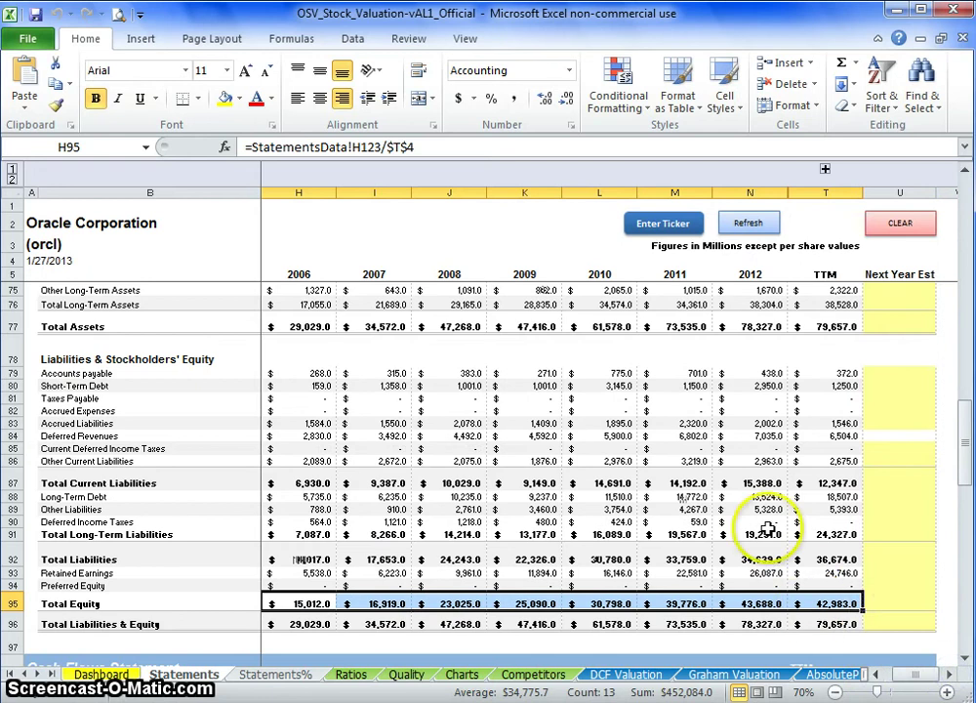
# Step: Examine the Revenue row of the income statement from 2003 through TTM
pyautogui.scroll(10, 727, 434)
pyautogui.scroll(13, 727, 434)
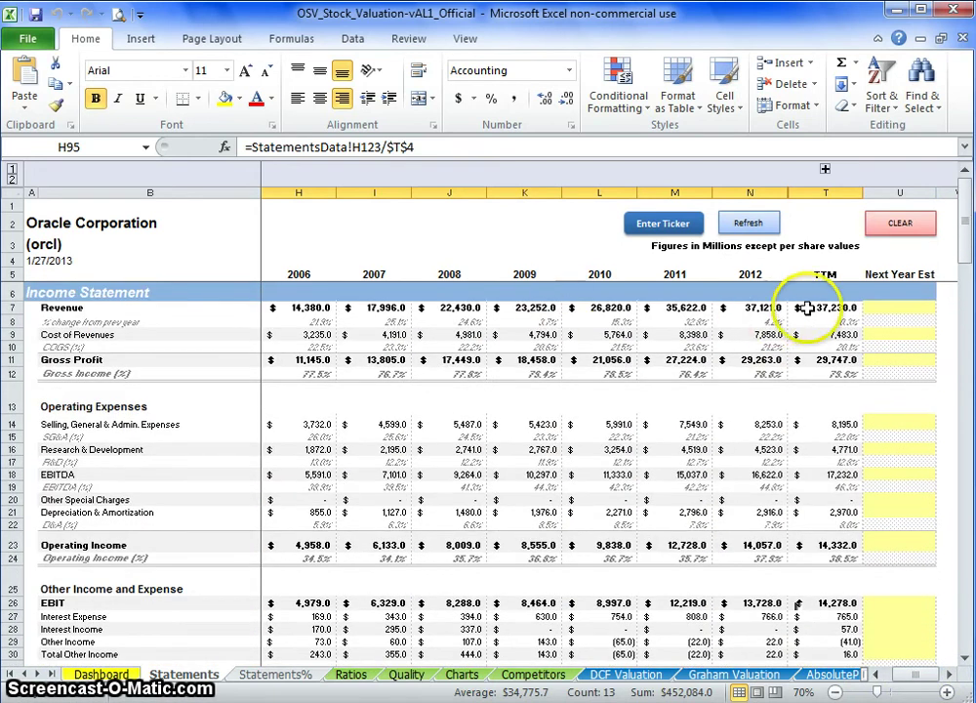
pyautogui.moveTo(823, 307); pyautogui.dragTo(318, 307)
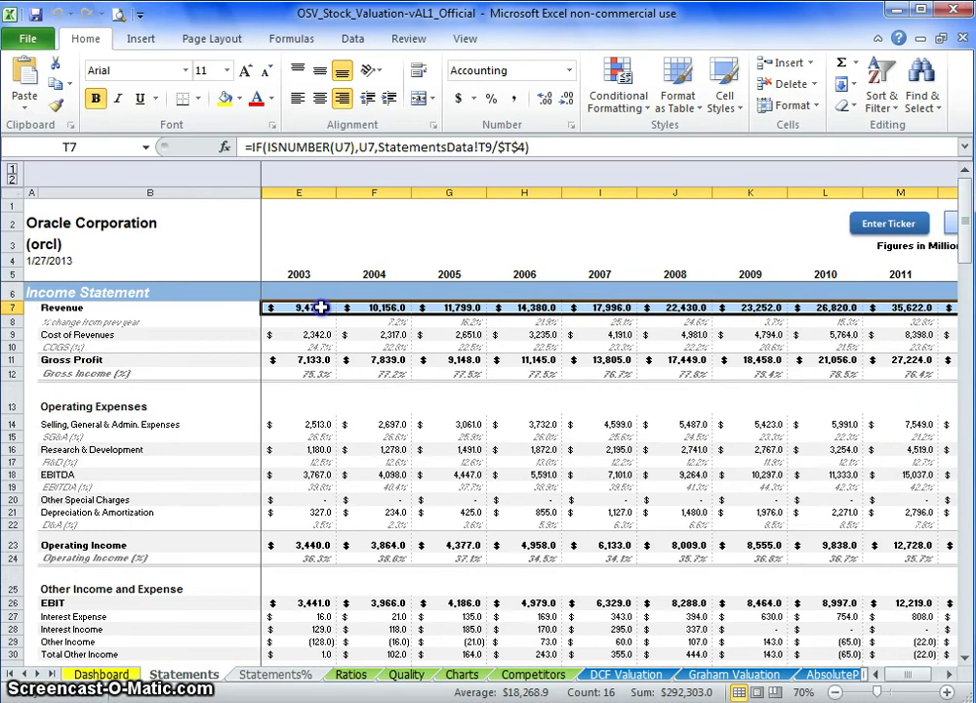
pyautogui.click(318, 307)
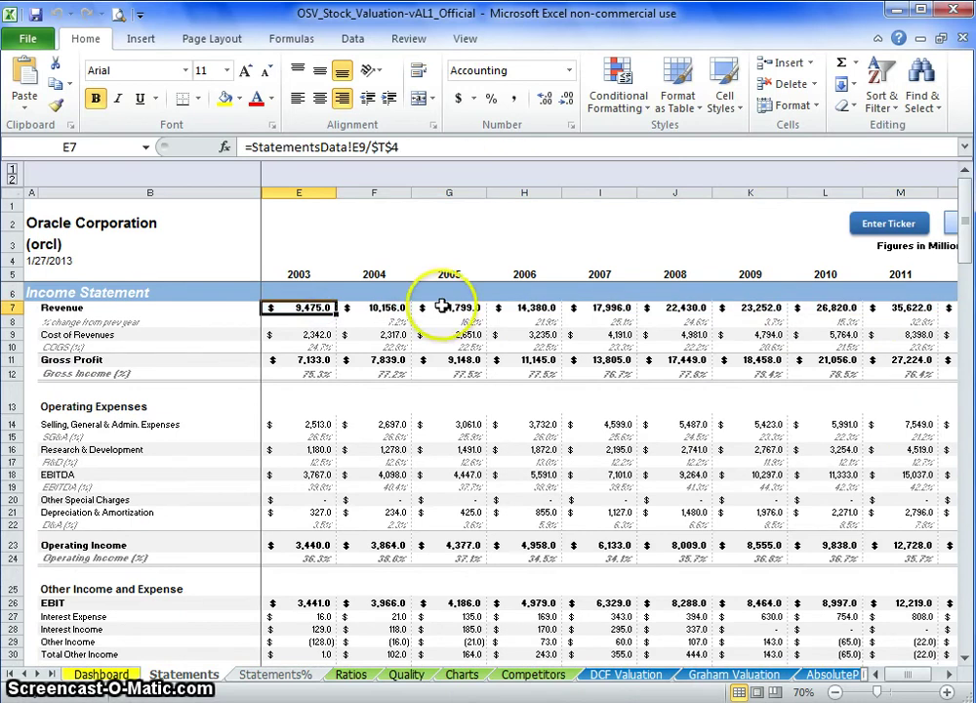
pyautogui.press('Right')
pyautogui.press('Right')
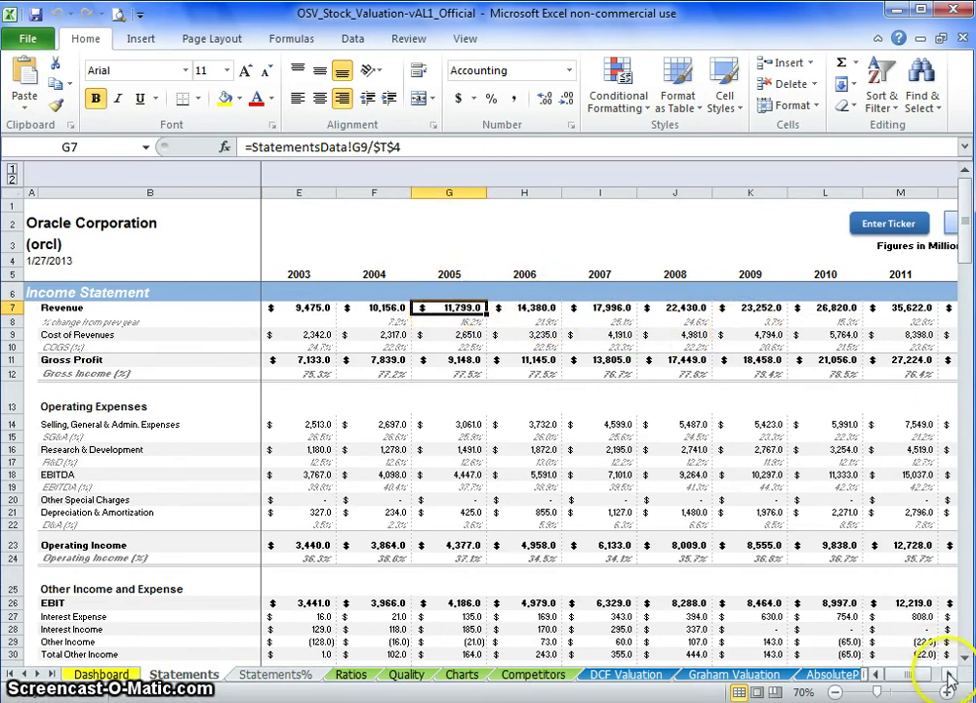
pyautogui.click(948, 673)
pyautogui.click(949, 674)
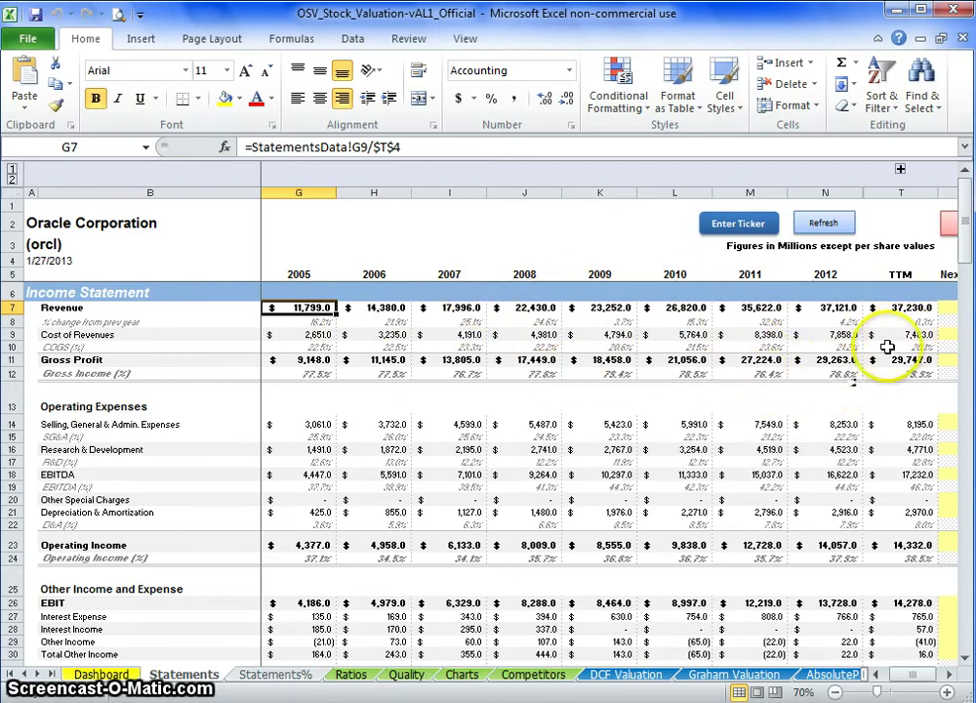
# Step: Examine the COGS (%) row of the income statement from 2003 through TTM
pyautogui.moveTo(279, 346); pyautogui.dragTo(314, 349)
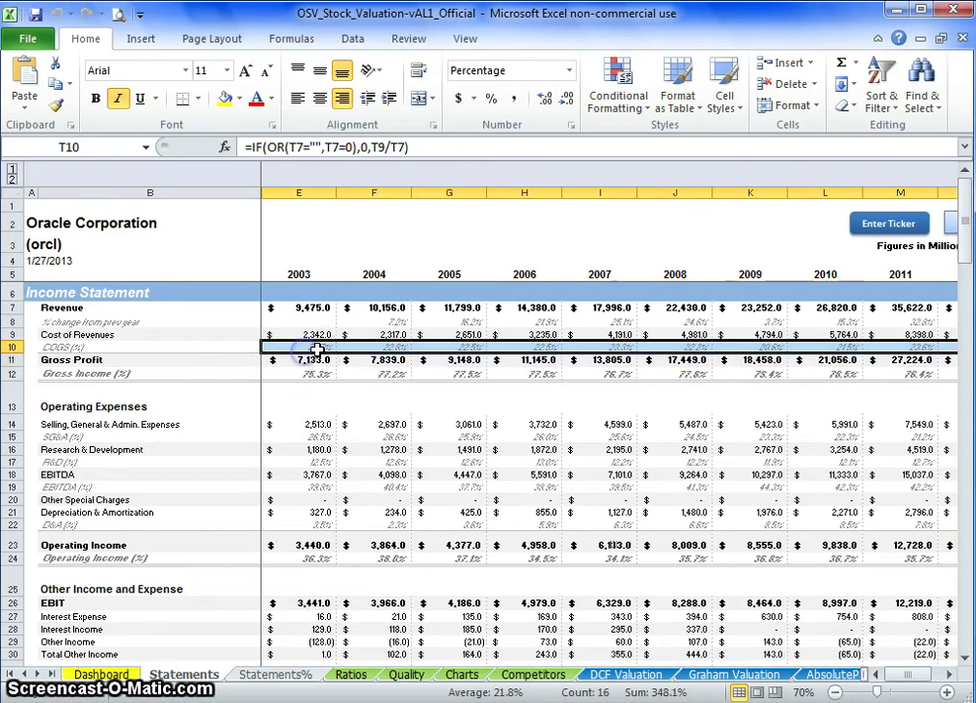
pyautogui.click(948, 673)
pyautogui.click(949, 674)
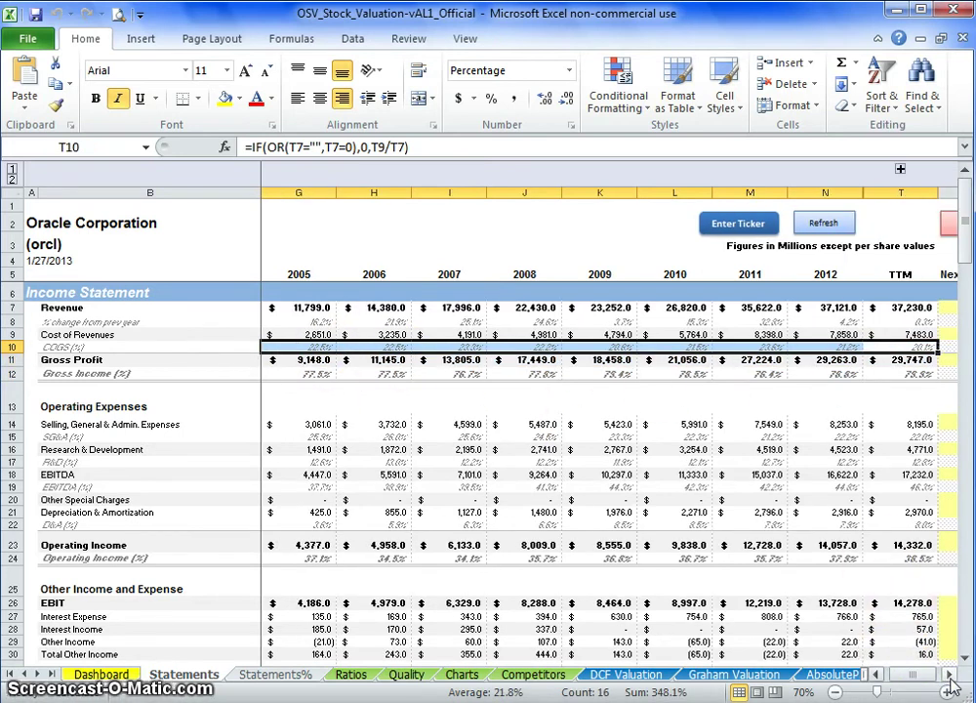
# Step: Examine the Gross Income (%) row of the income statement from 2003 through TTM
pyautogui.click(896, 378)
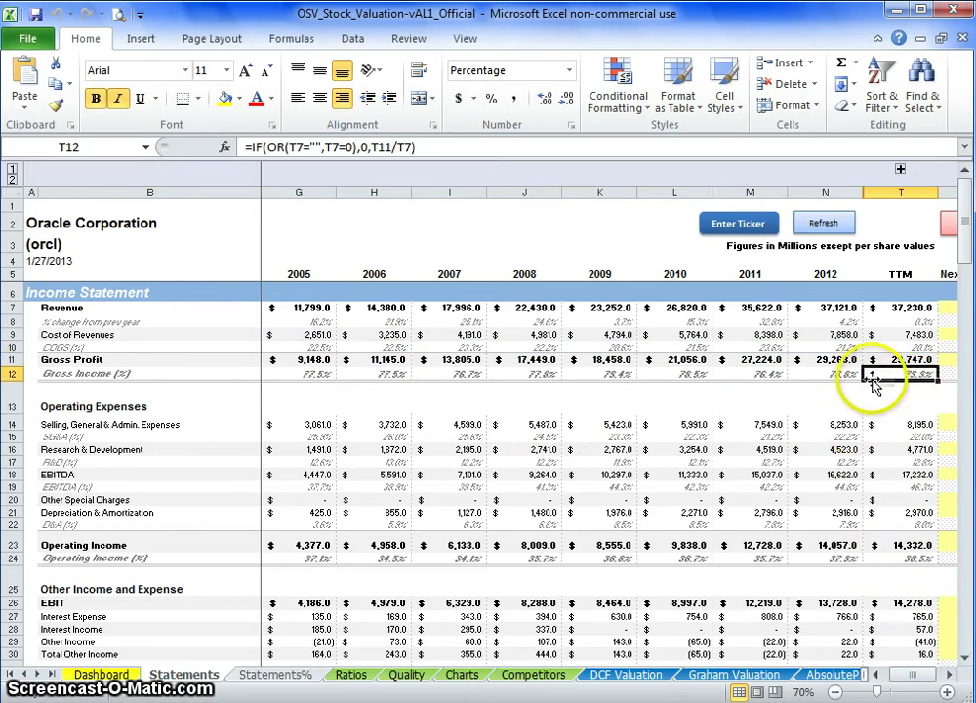
pyautogui.moveTo(841, 374); pyautogui.dragTo(297, 376)
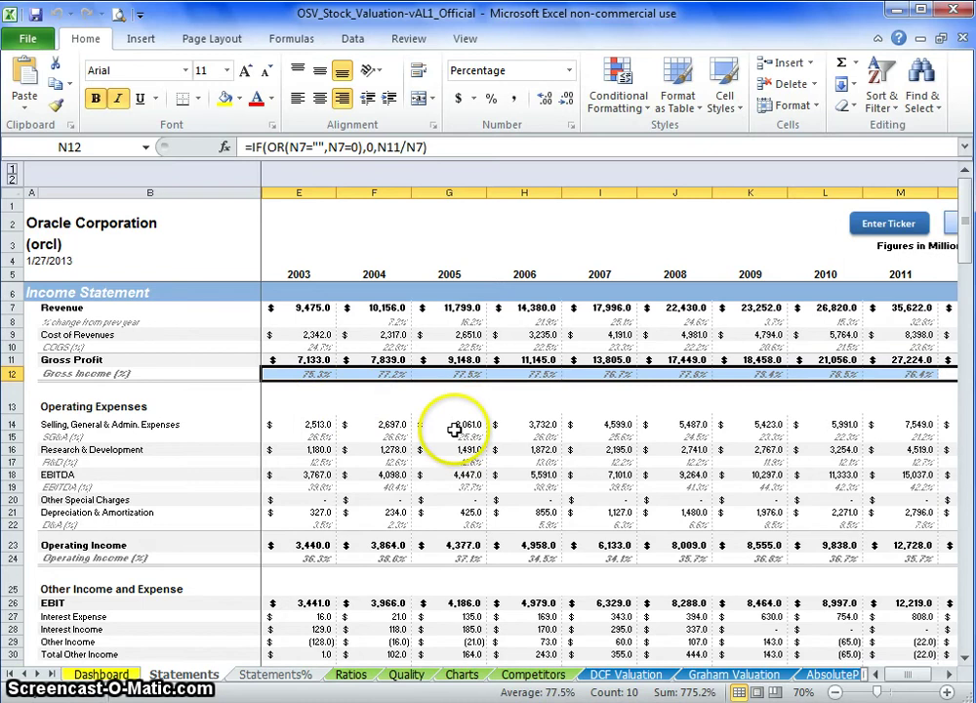
pyautogui.click(948, 674)
pyautogui.click(947, 673)
pyautogui.click(948, 674)
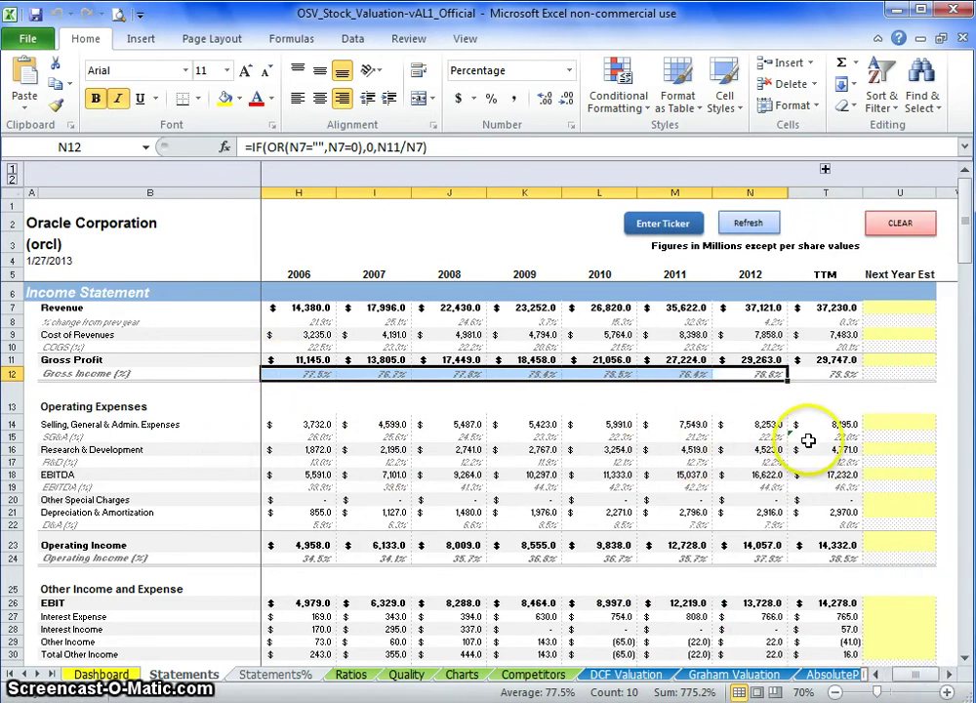
# Step: Examine the SG&A (%) row under Operating Expenses from 2003 through TTM
pyautogui.moveTo(810, 437); pyautogui.dragTo(303, 440)
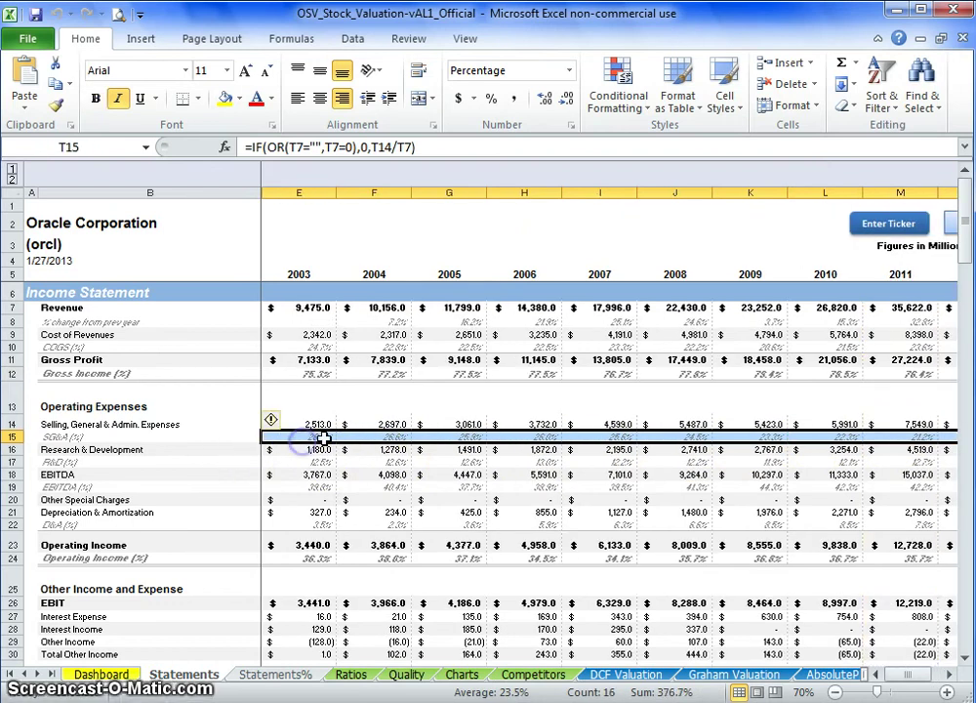
pyautogui.click(952, 675)
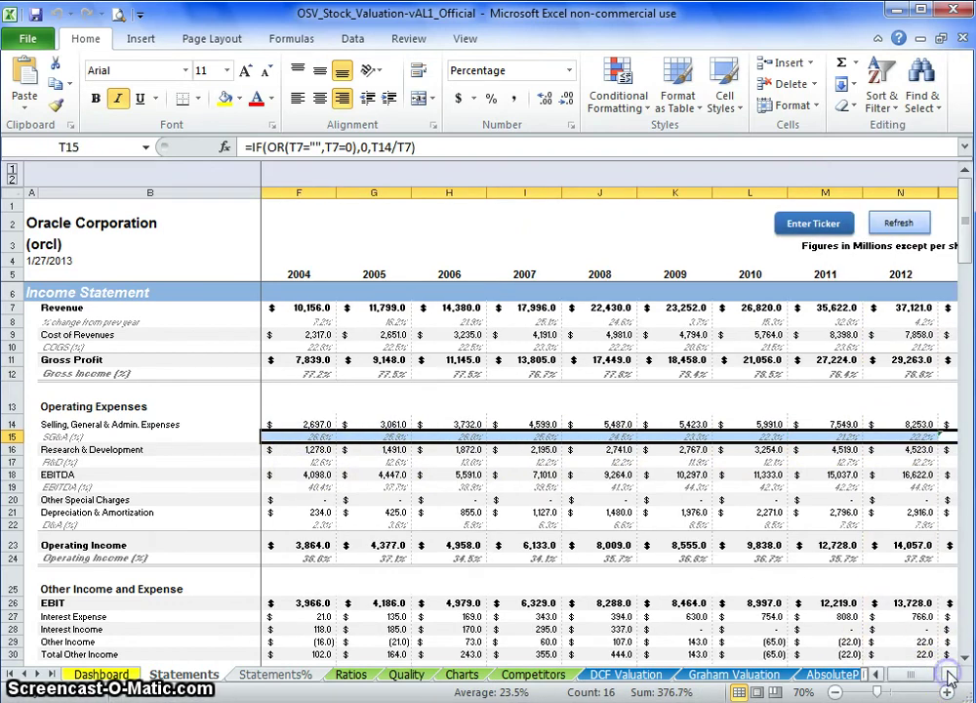
pyautogui.click(952, 675)
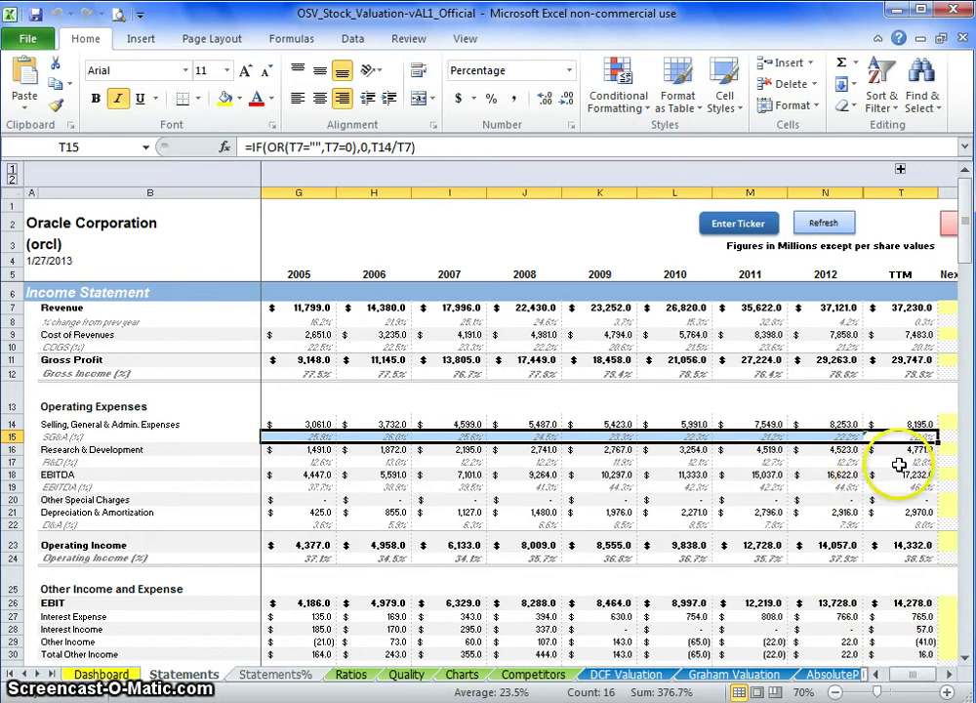
# Step: Examine the R&D (%) and D&A (%) rows under Operating Expenses from 2003 through TTM
pyautogui.click(904, 463)
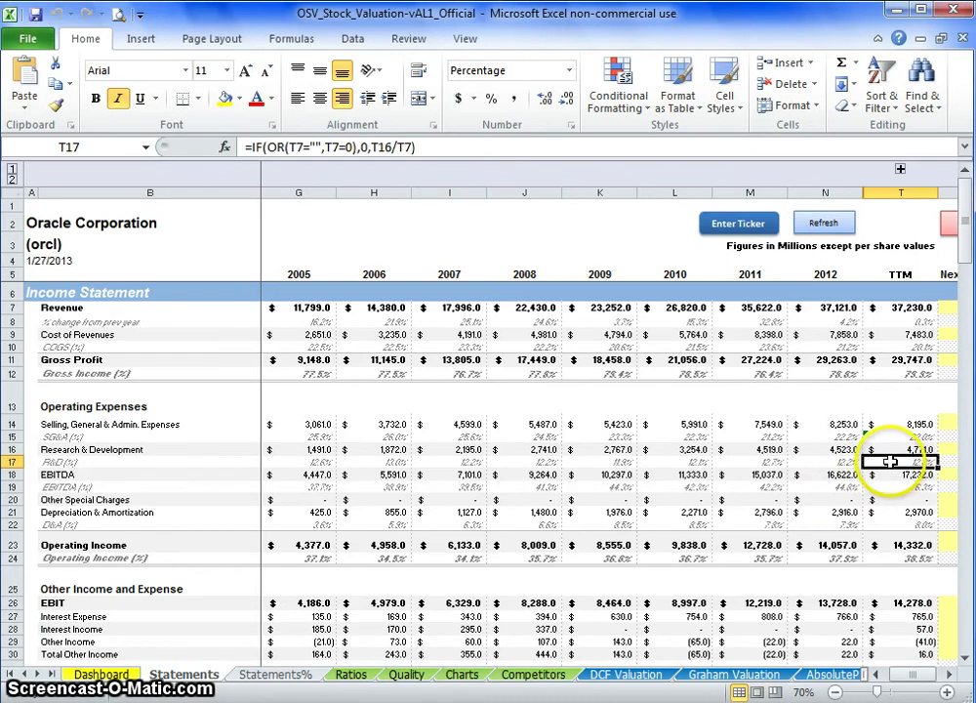
pyautogui.moveTo(890, 460); pyautogui.dragTo(864, 469)
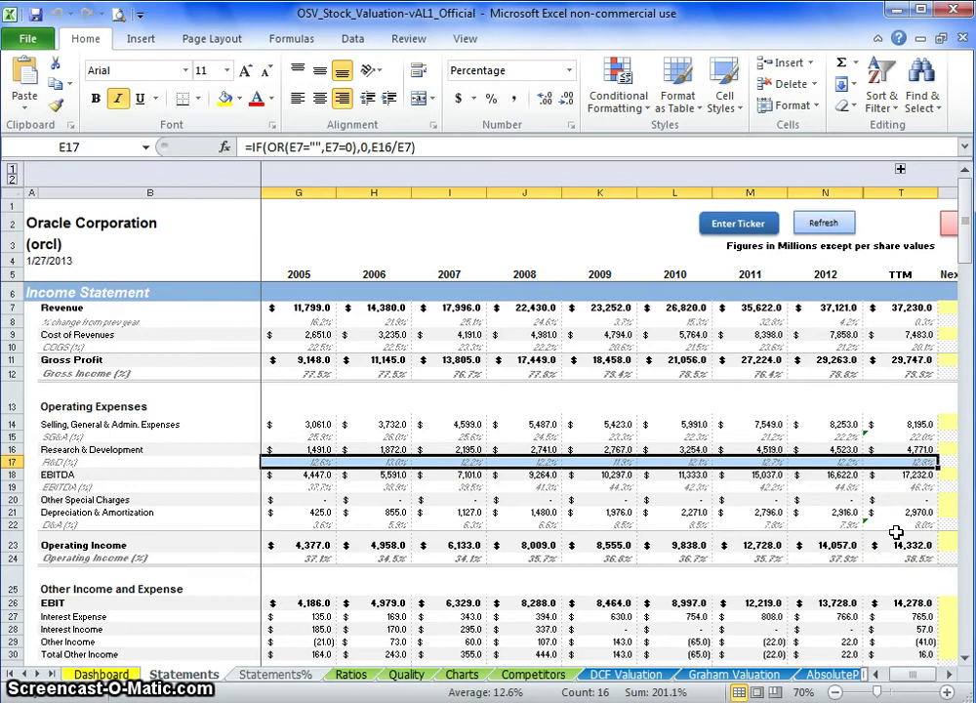
pyautogui.moveTo(894, 524); pyautogui.dragTo(322, 524)
pyautogui.hscroll(2, 736, 518)
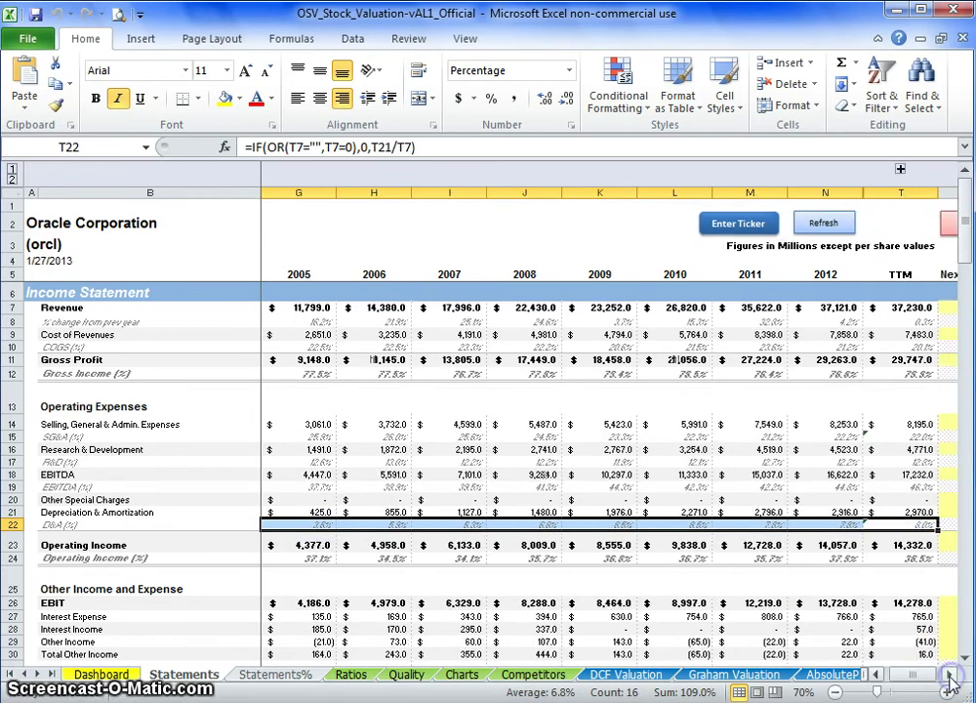
# Step: Examine the Operating Income row year by year from 2003 through TTM, comparing 2008 with 2009 and 2005 with 2006
pyautogui.moveTo(900, 545); pyautogui.dragTo(322, 552)
pyautogui.click(310, 544)
pyautogui.click(466, 542)
pyautogui.click(534, 544)
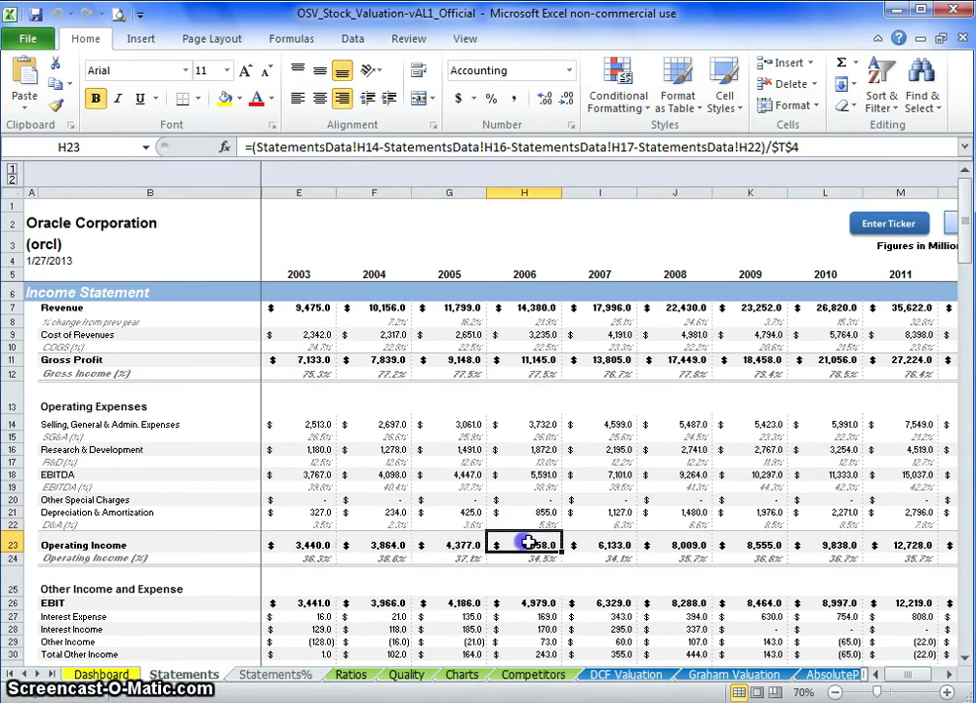
pyautogui.click(600, 544)
pyautogui.click(689, 547)
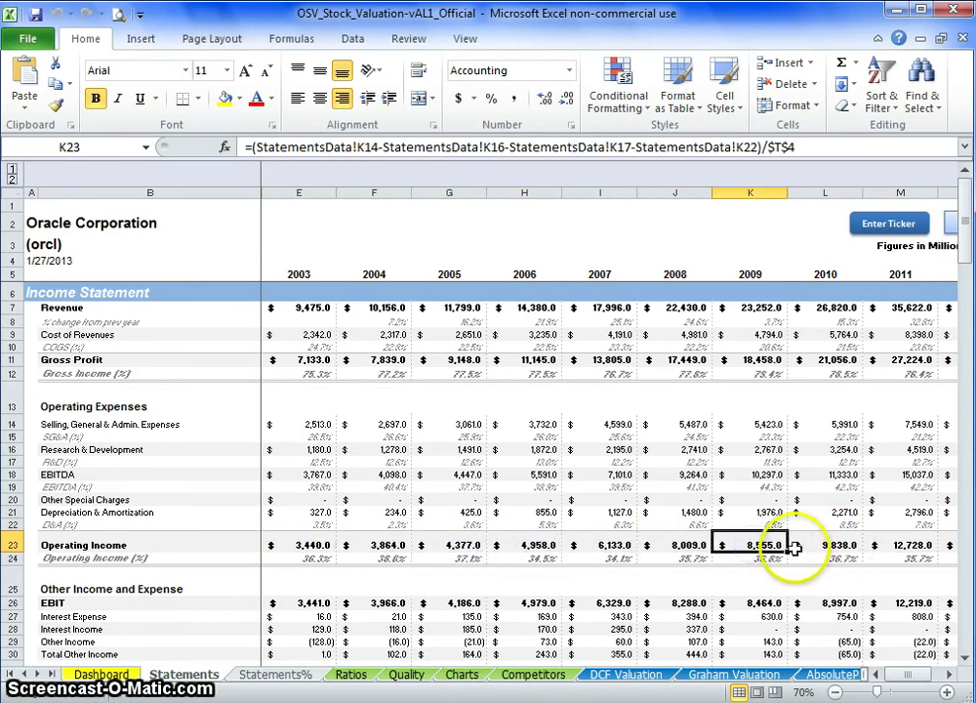
pyautogui.moveTo(661, 545); pyautogui.dragTo(770, 544)
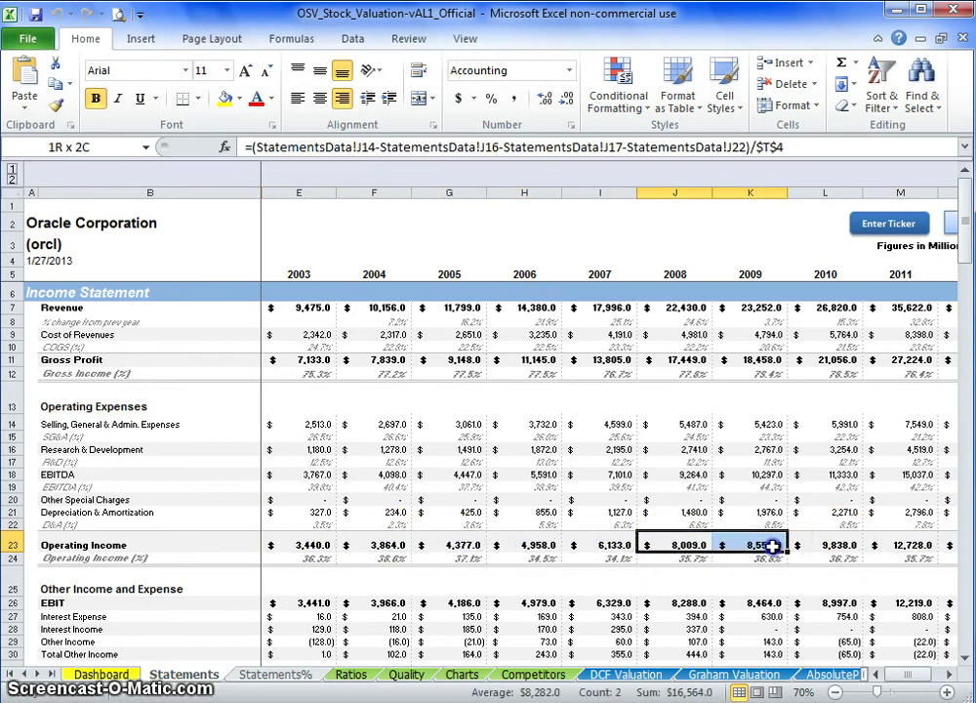
pyautogui.click(825, 545)
pyautogui.click(922, 547)
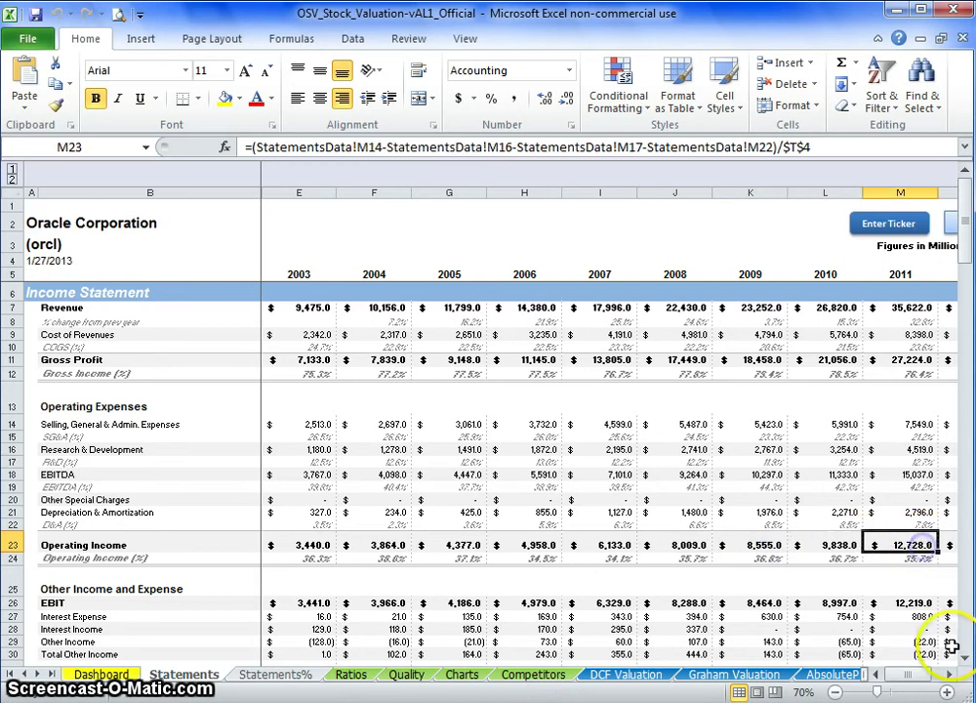
pyautogui.hscroll(2, 938, 659)
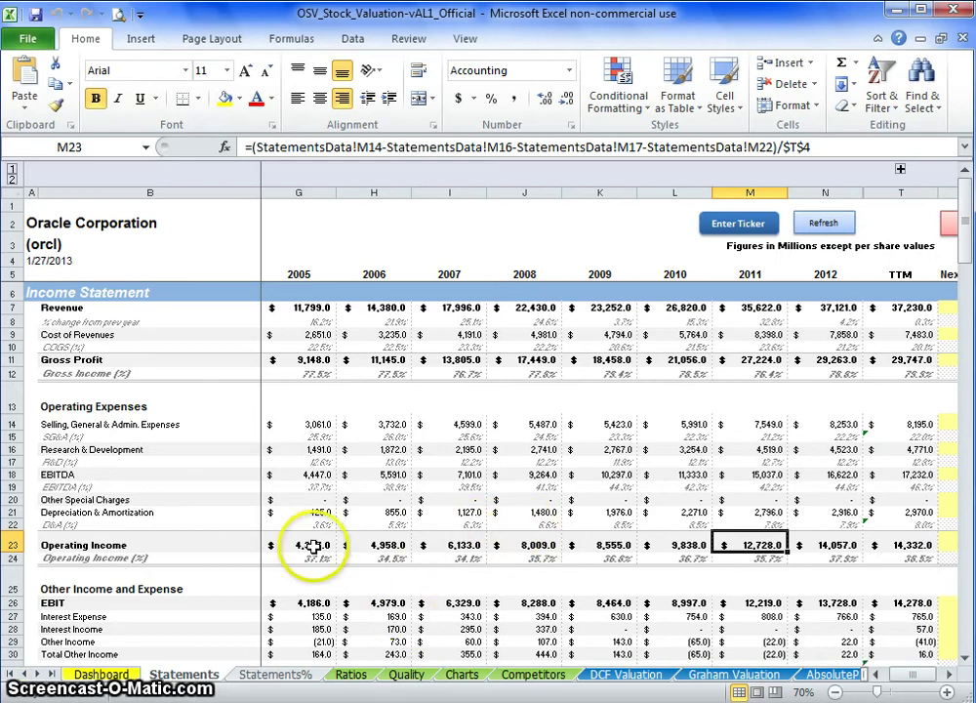
pyautogui.moveTo(283, 543); pyautogui.dragTo(365, 546)
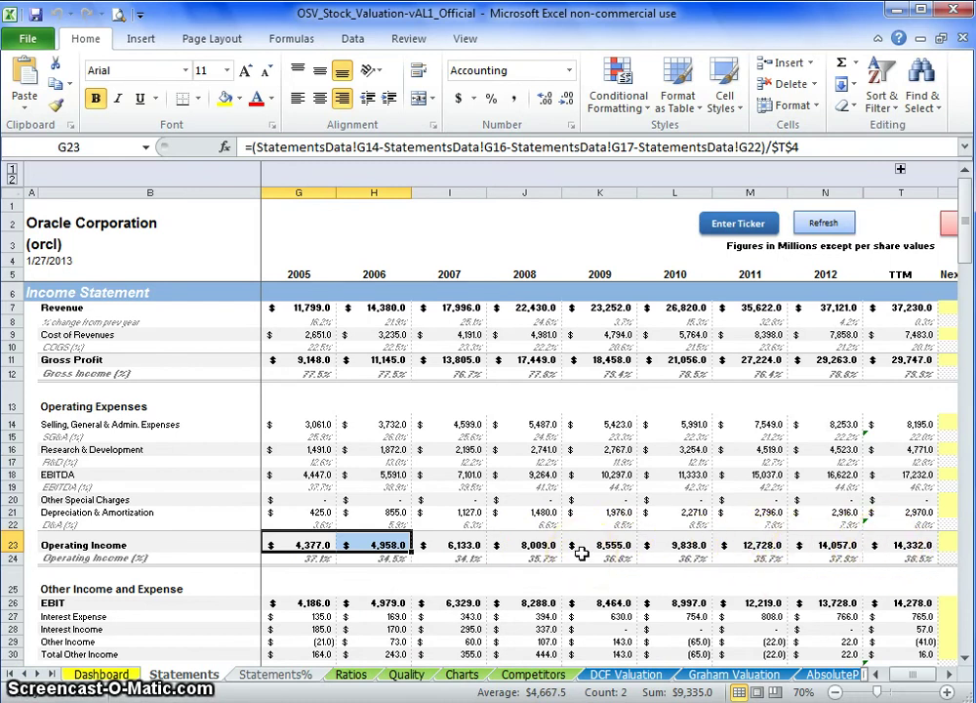
# Step: Examine the Operating Income (%) row year by year from 2005 through TTM
pyautogui.click(304, 559)
pyautogui.click(373, 558)
pyautogui.click(449, 558)
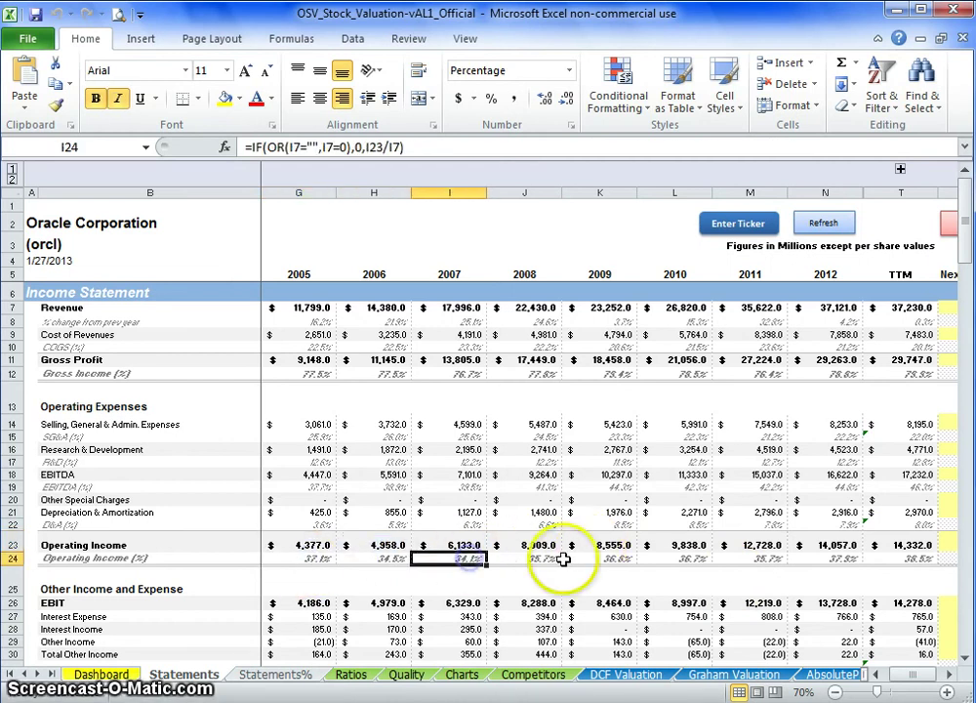
pyautogui.click(603, 558)
pyautogui.click(684, 558)
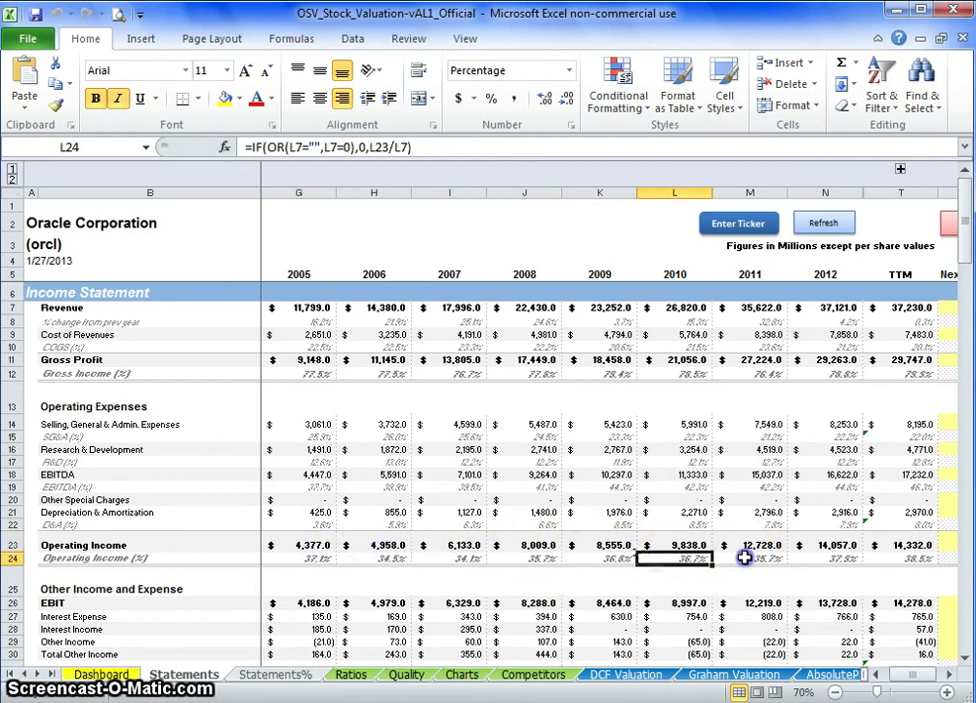
pyautogui.click(750, 558)
pyautogui.click(837, 558)
pyautogui.click(906, 559)
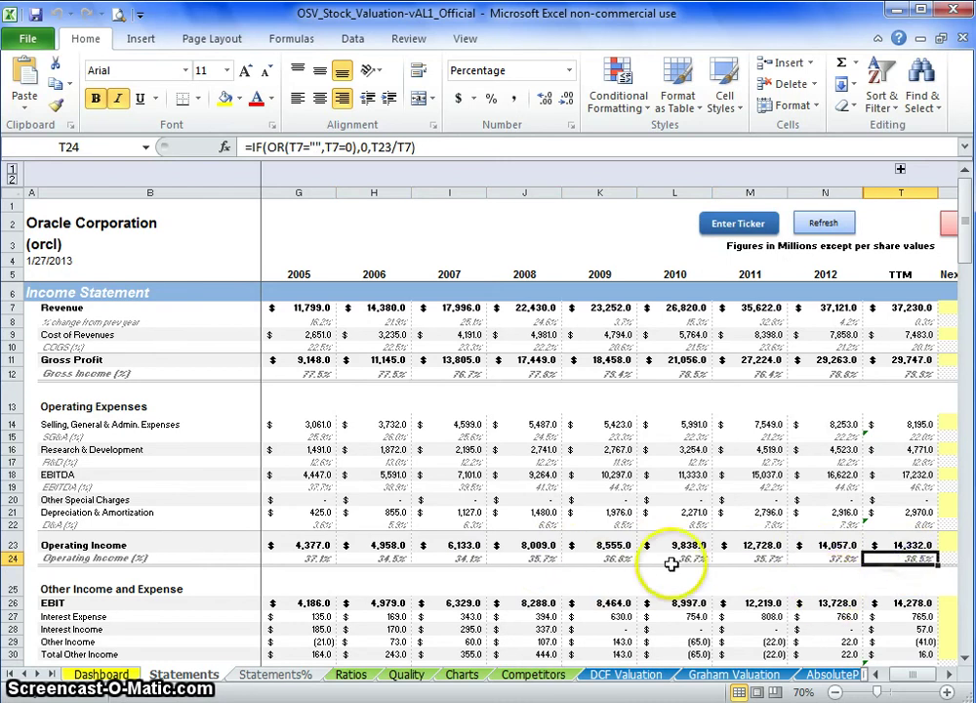
# Step: Examine the Interest Expense row under Other Income and Expense from 2003 through TTM
pyautogui.scroll(-1, 810, 576)
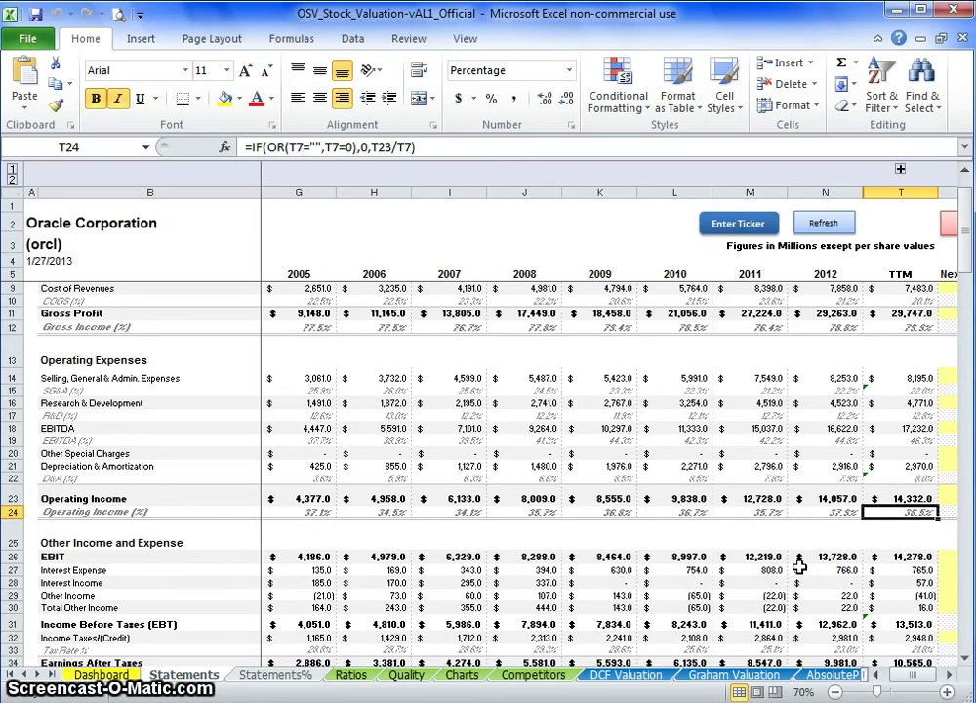
pyautogui.scroll(-2, 782, 591)
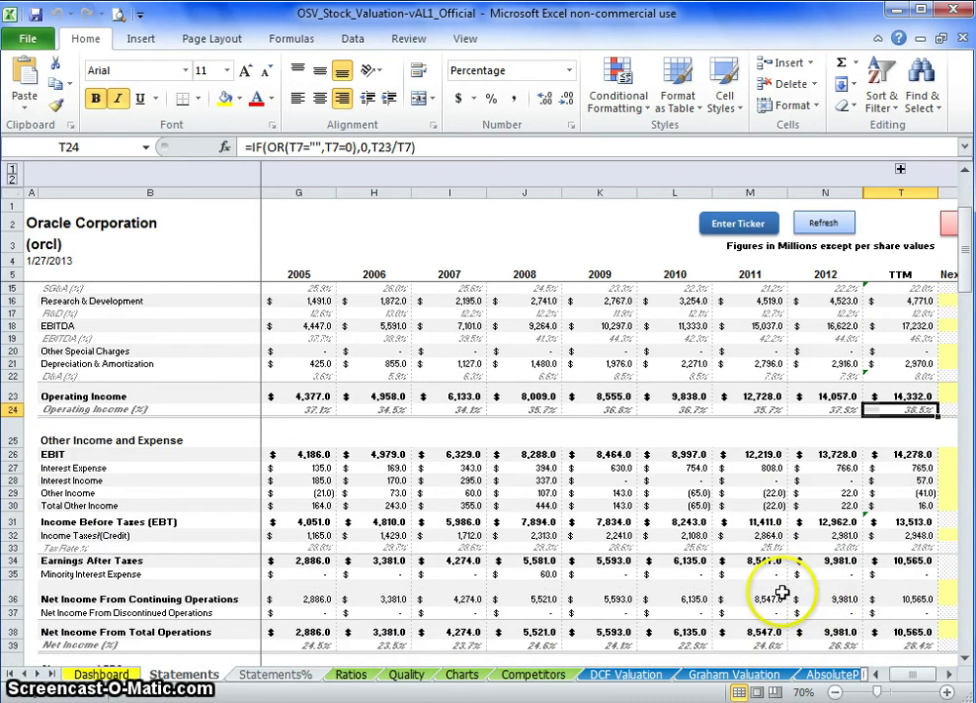
pyautogui.moveTo(888, 467); pyautogui.dragTo(312, 468)
pyautogui.click(951, 673)
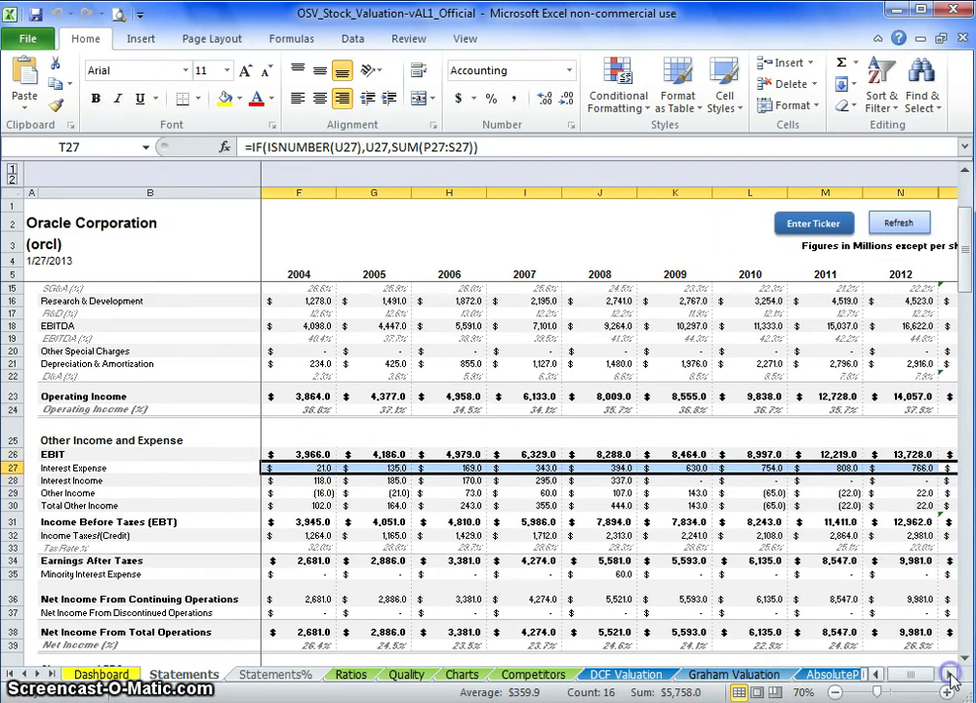
pyautogui.click(952, 674)
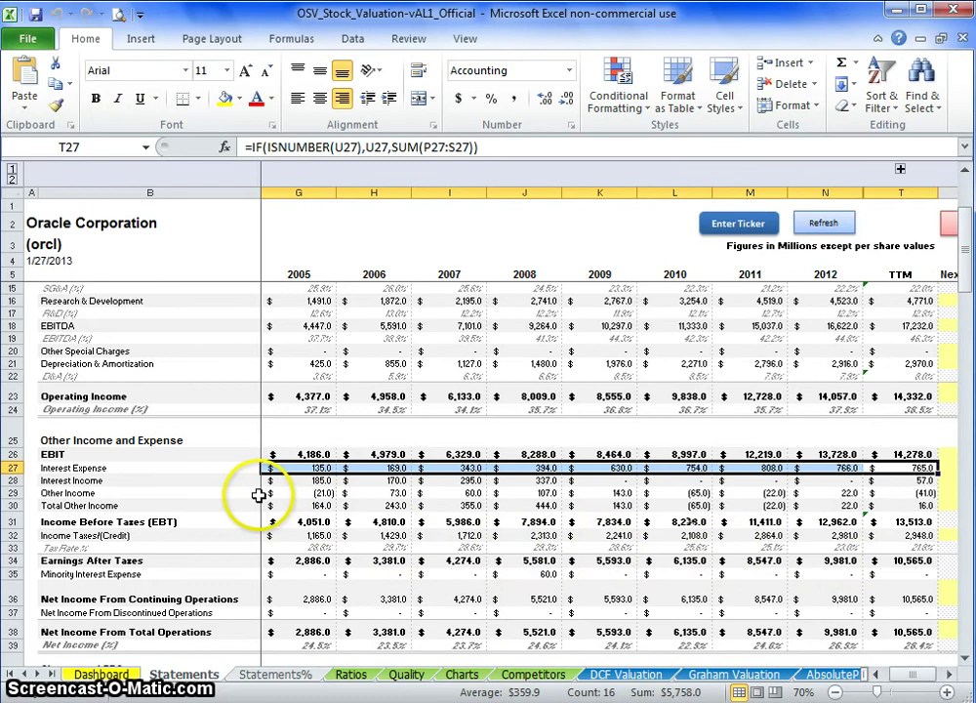
# Step: Find the Cash Flows Statement and check the TTM net income under operating activities
pyautogui.scroll(-3, 750, 575)
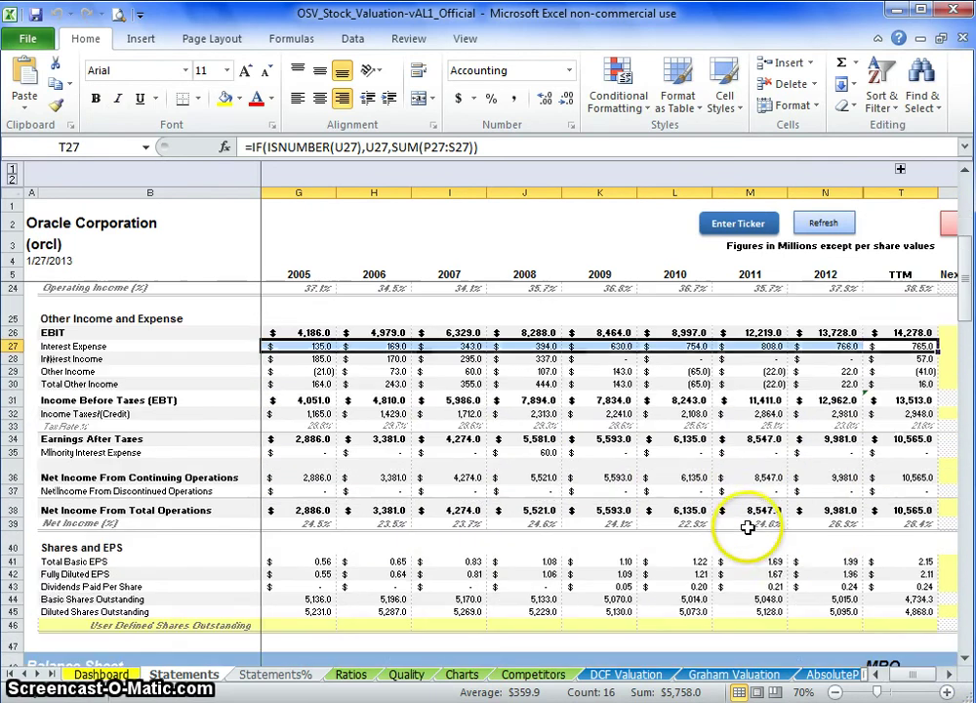
pyautogui.scroll(-4, 748, 527)
pyautogui.scroll(-9, 752, 529)
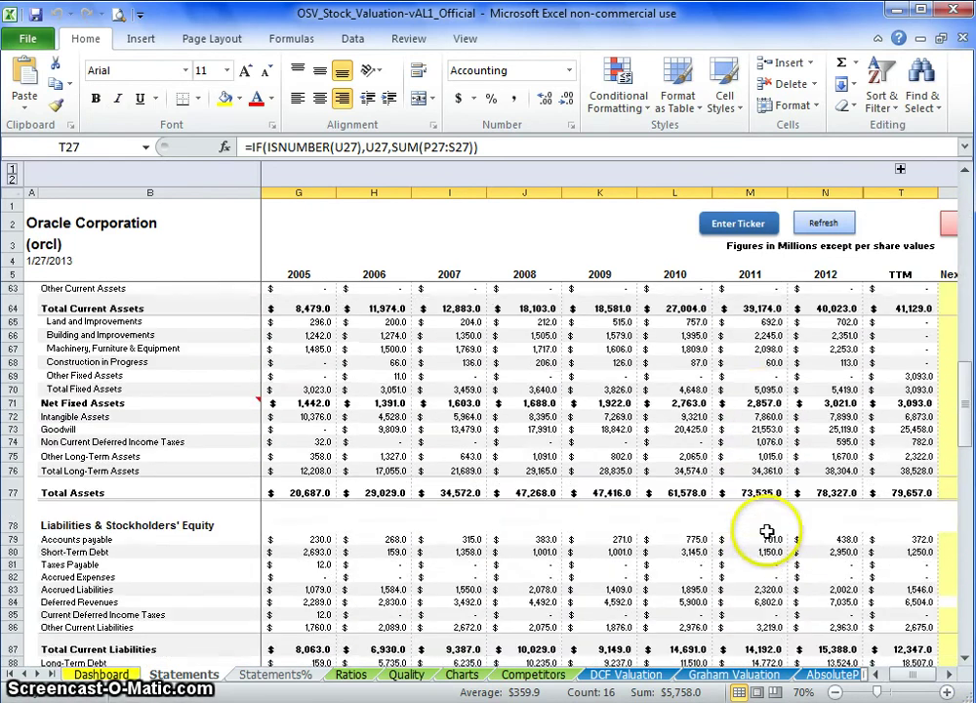
pyautogui.scroll(-10, 767, 532)
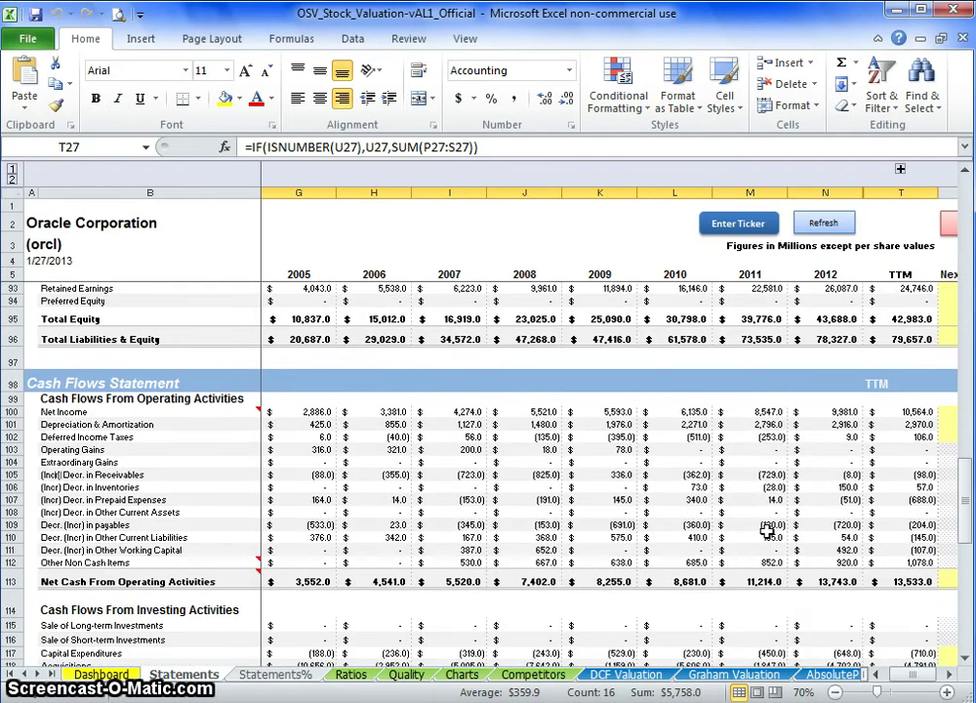
pyautogui.scroll(-2, 768, 530)
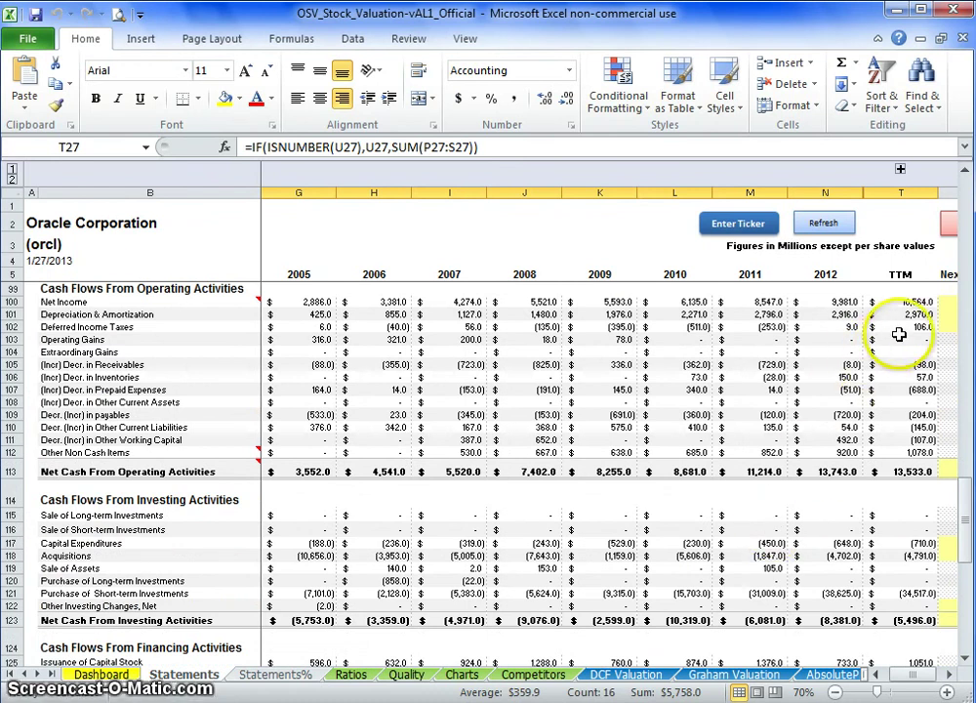
pyautogui.click(896, 301)
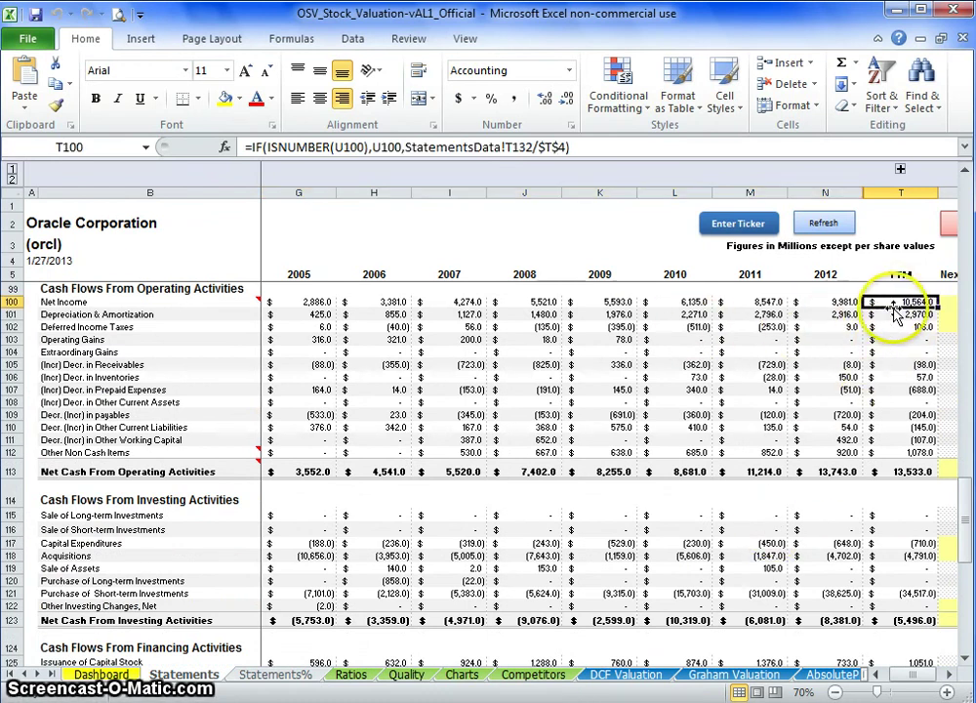
# Step: Examine the Net Cash From Operating Activities row cell by cell between TTM and 2003
pyautogui.click(894, 474)
pyautogui.press('Left')
pyautogui.press('Left')
pyautogui.press('Left')
pyautogui.press('Left')
pyautogui.press('Left')
pyautogui.press('Left')
pyautogui.press('Left')
pyautogui.press('Left')
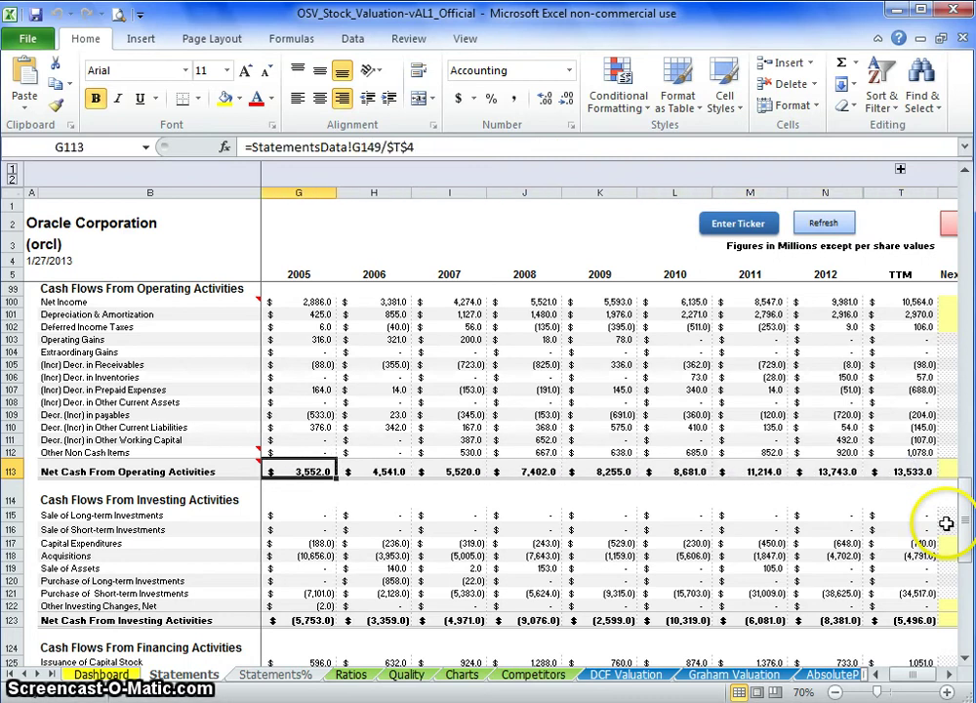
pyautogui.press('Left')
pyautogui.press('Left')
pyautogui.press('Left')
pyautogui.press('Right')
pyautogui.press('Right')
pyautogui.press('Right')
pyautogui.press('Right')
pyautogui.press('Right')
pyautogui.press('Right')
pyautogui.press('Right')
pyautogui.press('Right')
pyautogui.press('Right')
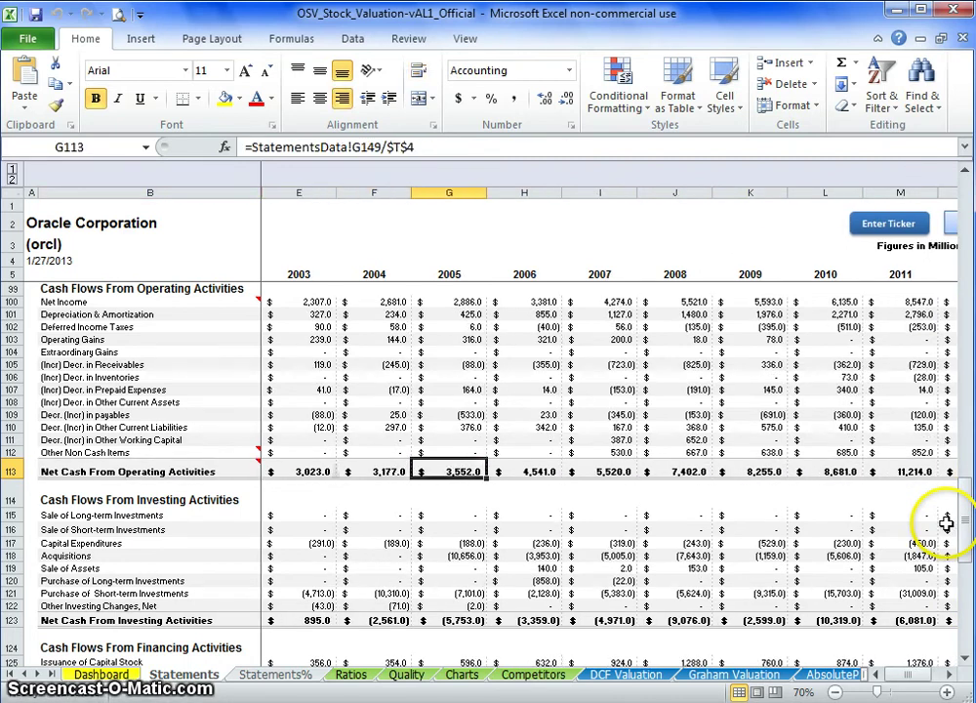
pyautogui.press('Right')
pyautogui.press('Right')
pyautogui.press('Right')
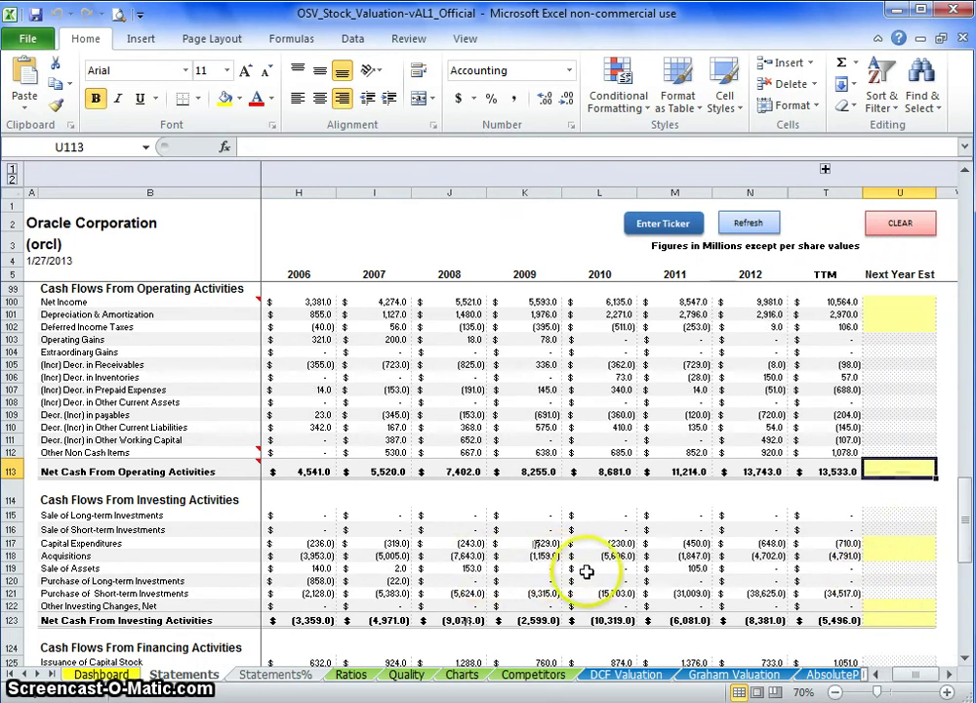
# Step: Examine the Capital Expenditures row under investing activities cell by cell between TTM and 2003
pyautogui.click(829, 544)
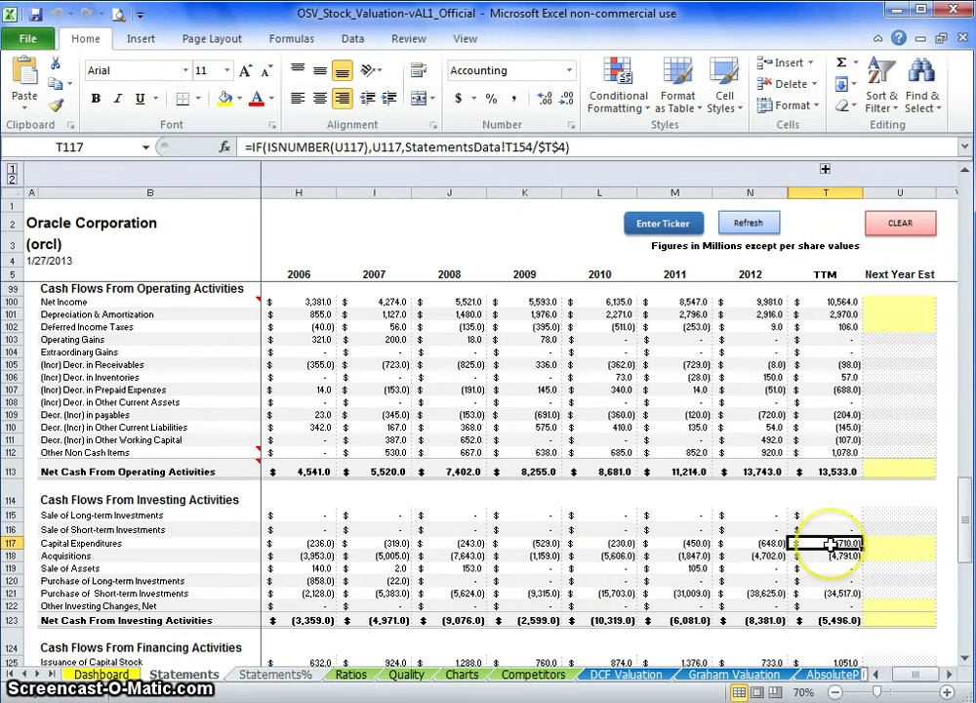
pyautogui.press('Left')
pyautogui.press('Left')
pyautogui.press('Left')
pyautogui.press('Left')
pyautogui.press('Left')
pyautogui.press('Left')
pyautogui.press('Left')
pyautogui.press('Left')
pyautogui.press('Left')
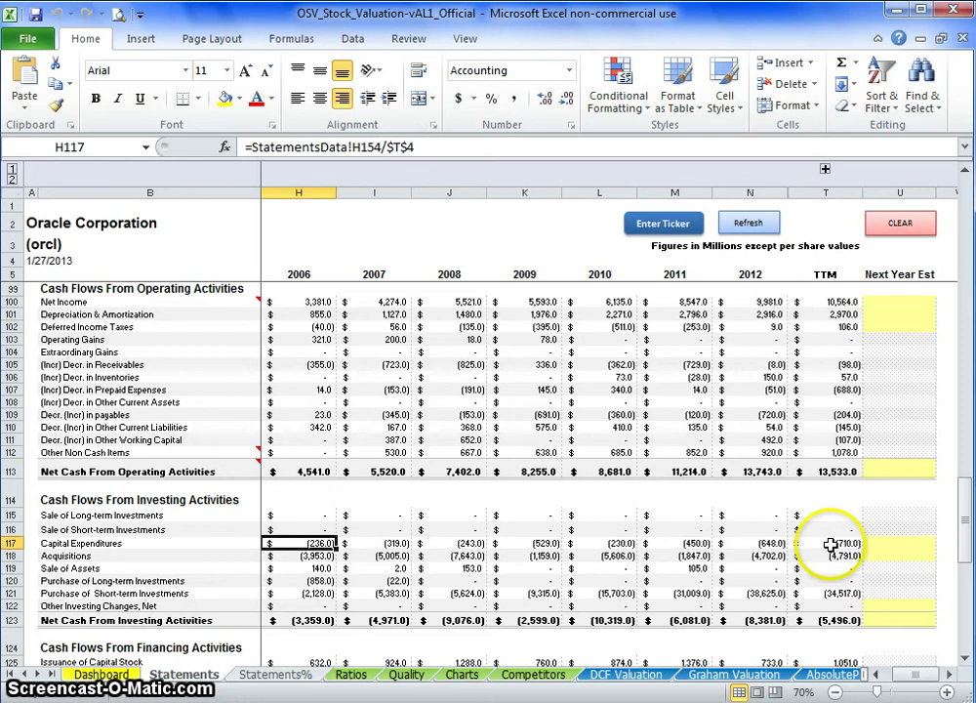
pyautogui.press('Left')
pyautogui.press('Left')
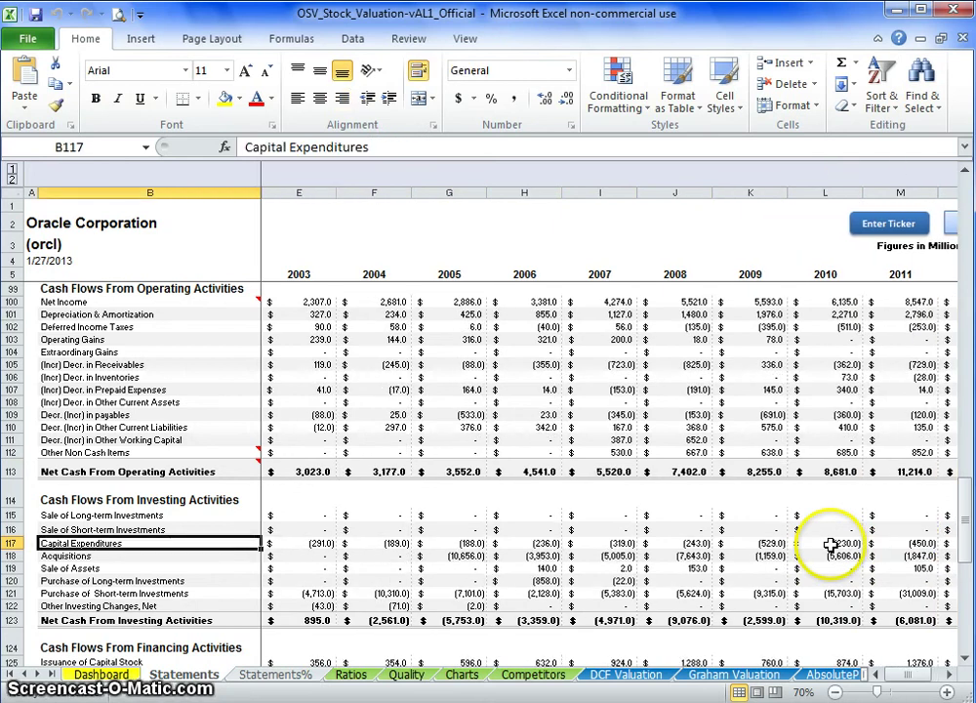
pyautogui.press('Right')
pyautogui.press('Right')
pyautogui.press('Right')
pyautogui.press('Right')
pyautogui.press('Right')
pyautogui.press('Right')
pyautogui.press('Right')
pyautogui.press('Right')
pyautogui.press('Right')
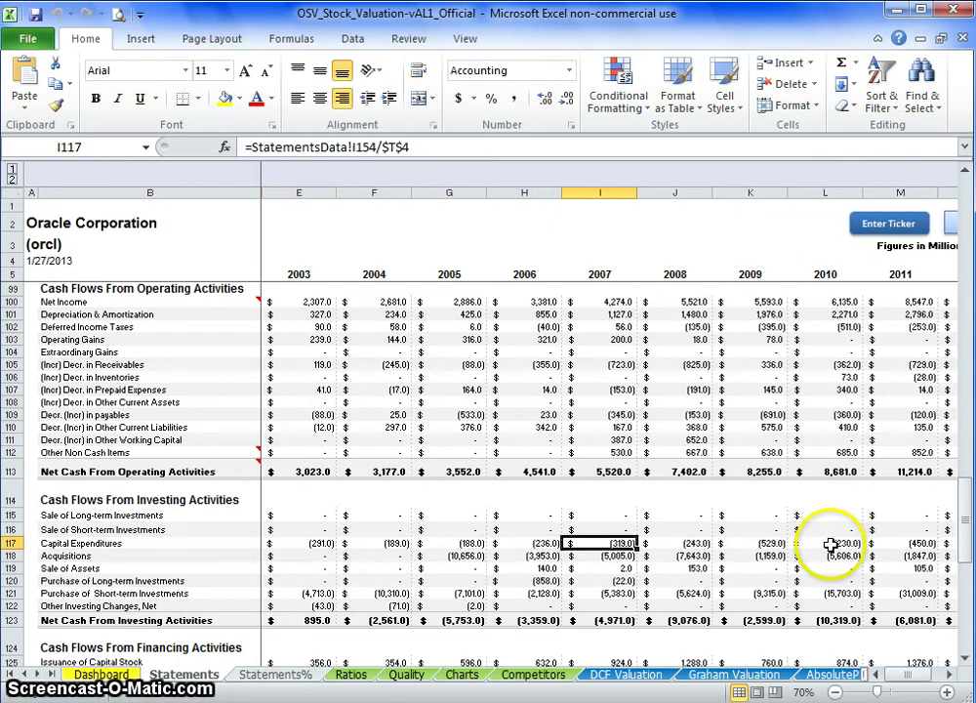
pyautogui.press('Right')
pyautogui.press('Right')
pyautogui.press('Right')
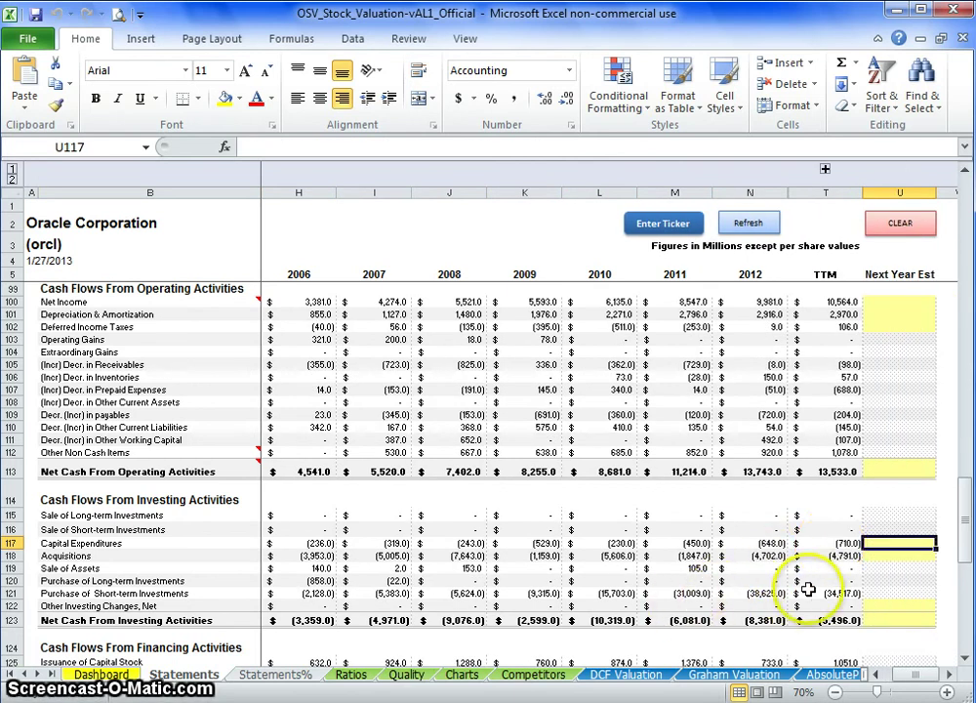
# Step: Examine the Acquisitions row under investing activities cell by cell from TTM back to 2003
pyautogui.click(828, 556)
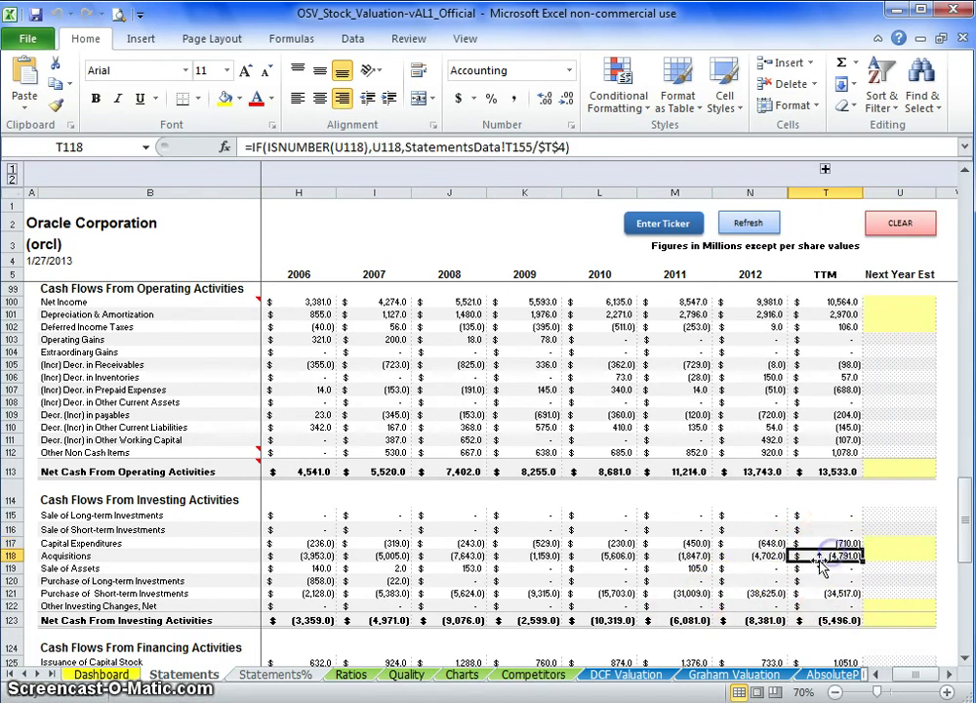
pyautogui.click(14, 555)
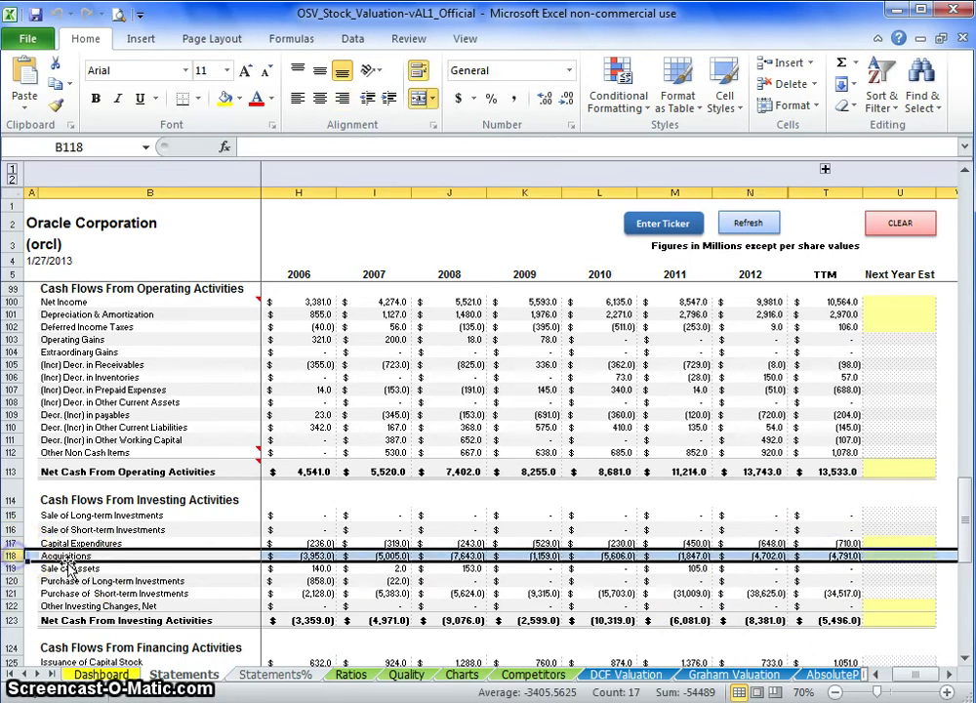
pyautogui.click(814, 555)
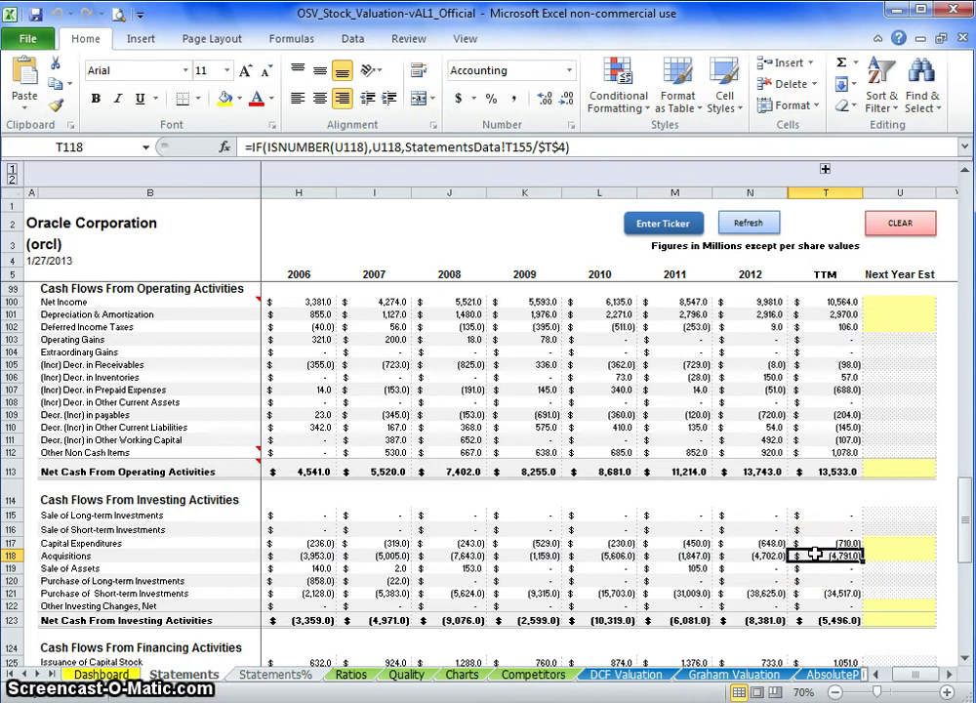
pyautogui.press('Left')
pyautogui.press('Left')
pyautogui.press('Left')
pyautogui.press('Left')
pyautogui.press('Left')
pyautogui.press('Left')
pyautogui.press('Left')
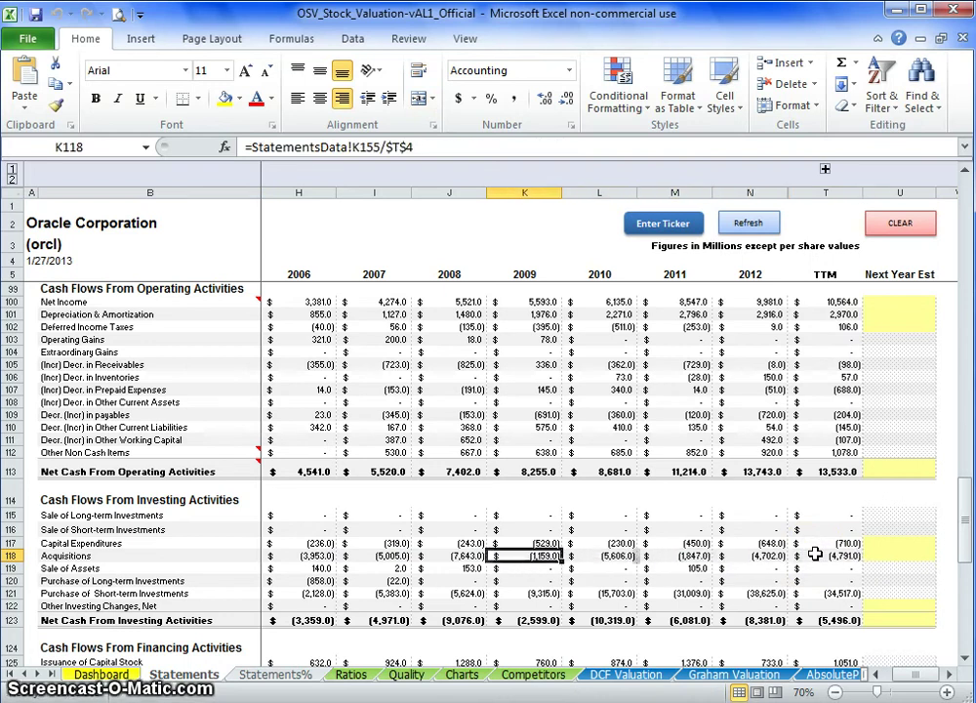
pyautogui.press('Left')
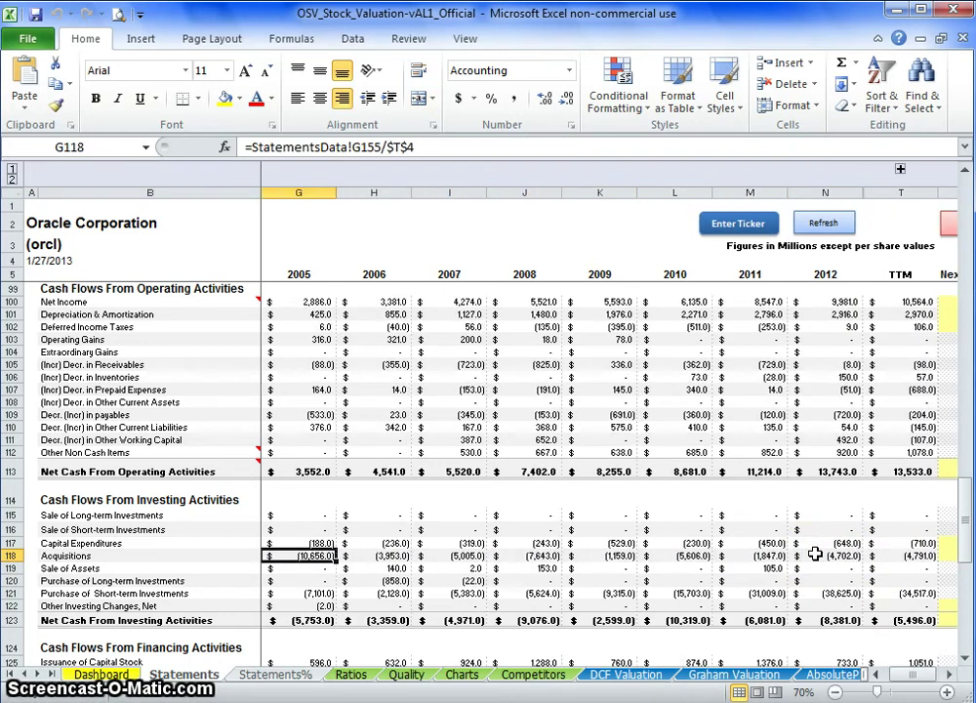
pyautogui.press('Left')
pyautogui.press('Left')
# Step: Go through the Acquisitions figures again year by year, from 2003 forward to TTM
pyautogui.press('Right')
pyautogui.press('Right')
pyautogui.press('Right')
pyautogui.press('Right')
pyautogui.press('Right')
pyautogui.press('Right')
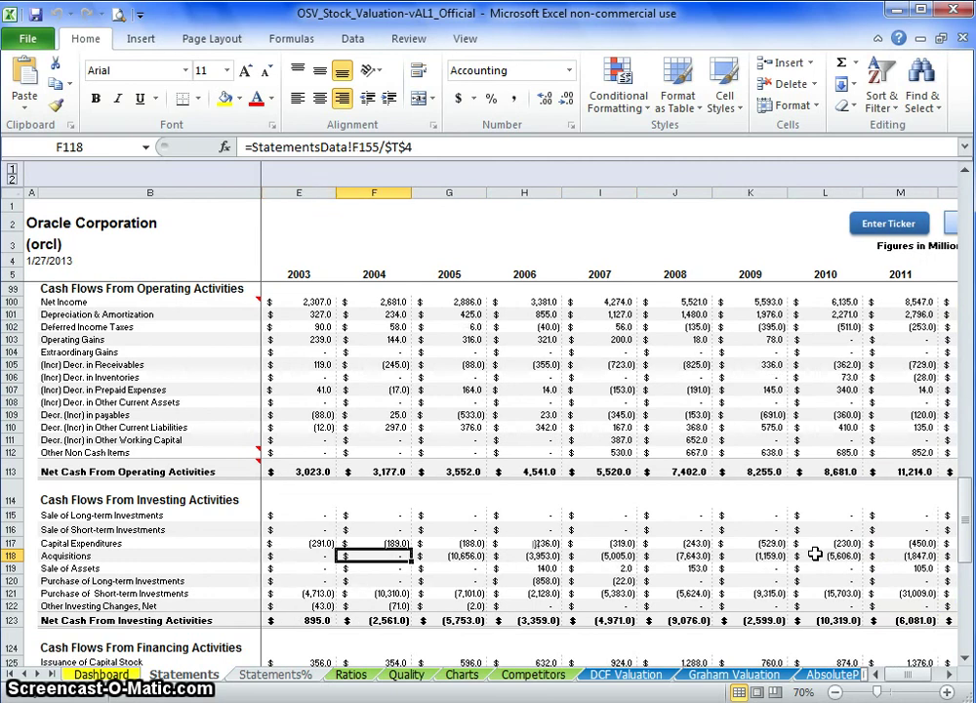
pyautogui.press('Right')
pyautogui.press('Right')
pyautogui.press('Right')
pyautogui.press('Right')
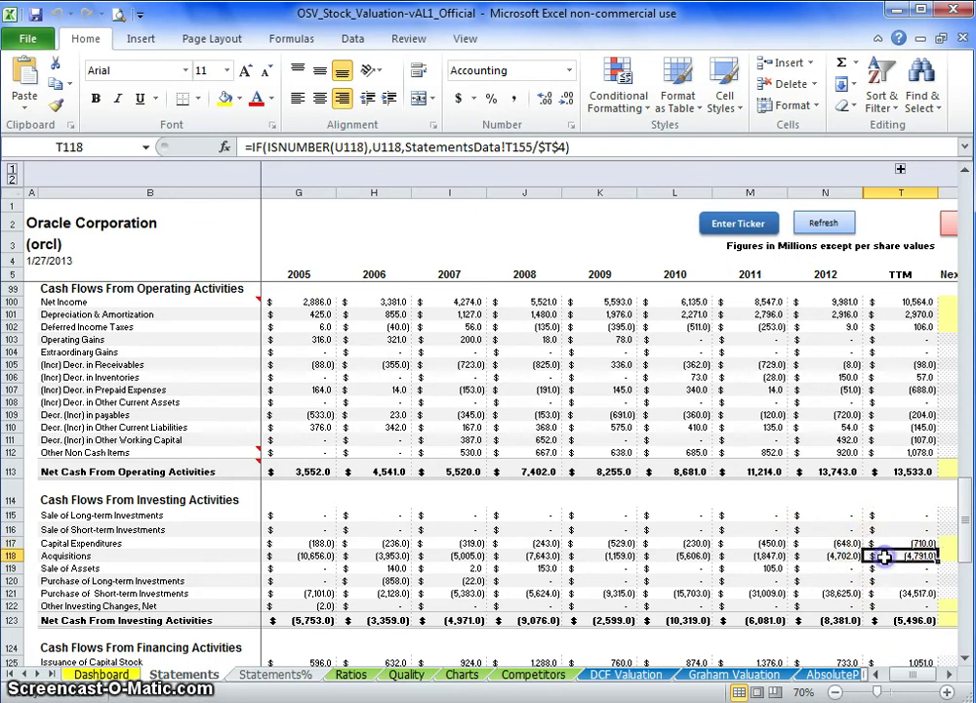
# Step: Compare Acquisitions with Capital Expenditures for 2012, 2011 and 2010, and highlight the Acquisitions figures from TTM back to 2005
pyautogui.click(835, 555)
pyautogui.click(825, 543)
pyautogui.click(759, 555)
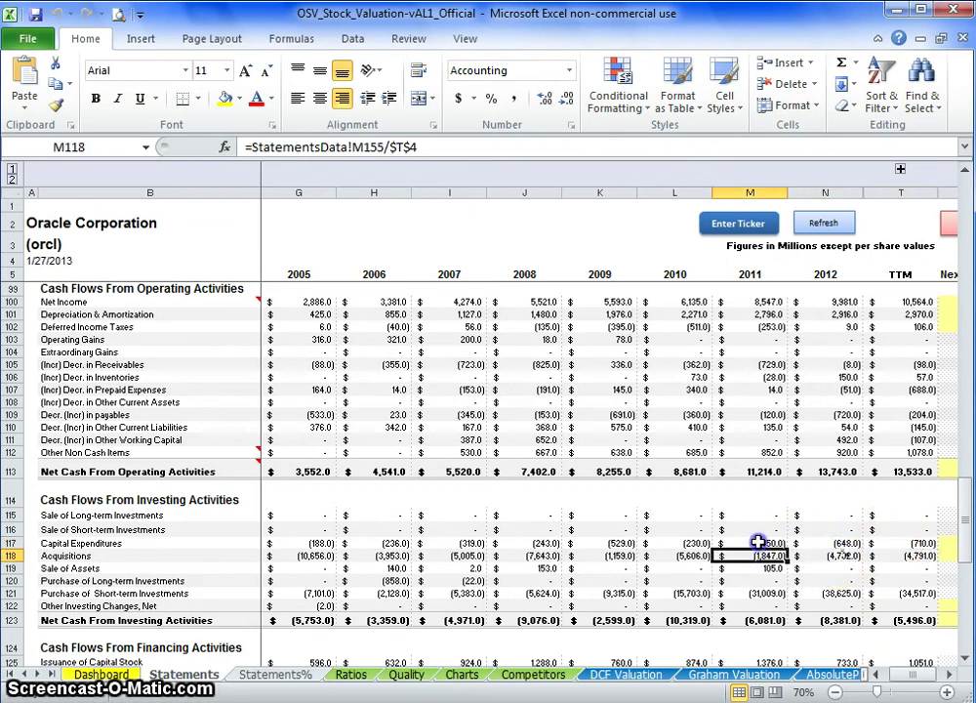
pyautogui.click(749, 543)
pyautogui.click(683, 556)
pyautogui.click(675, 543)
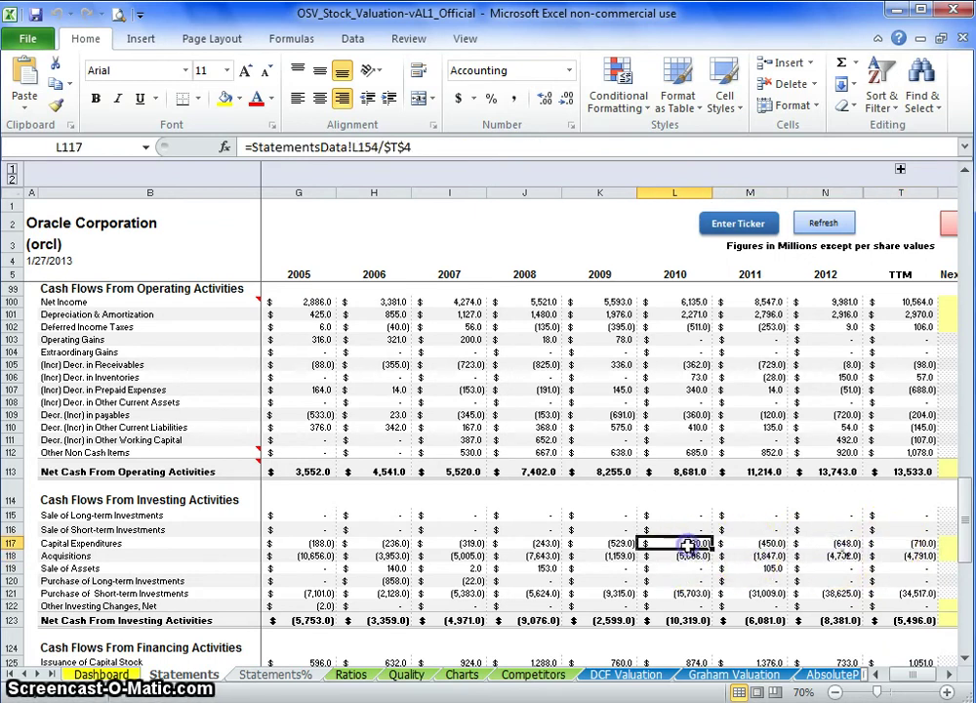
pyautogui.moveTo(893, 555); pyautogui.dragTo(325, 561)
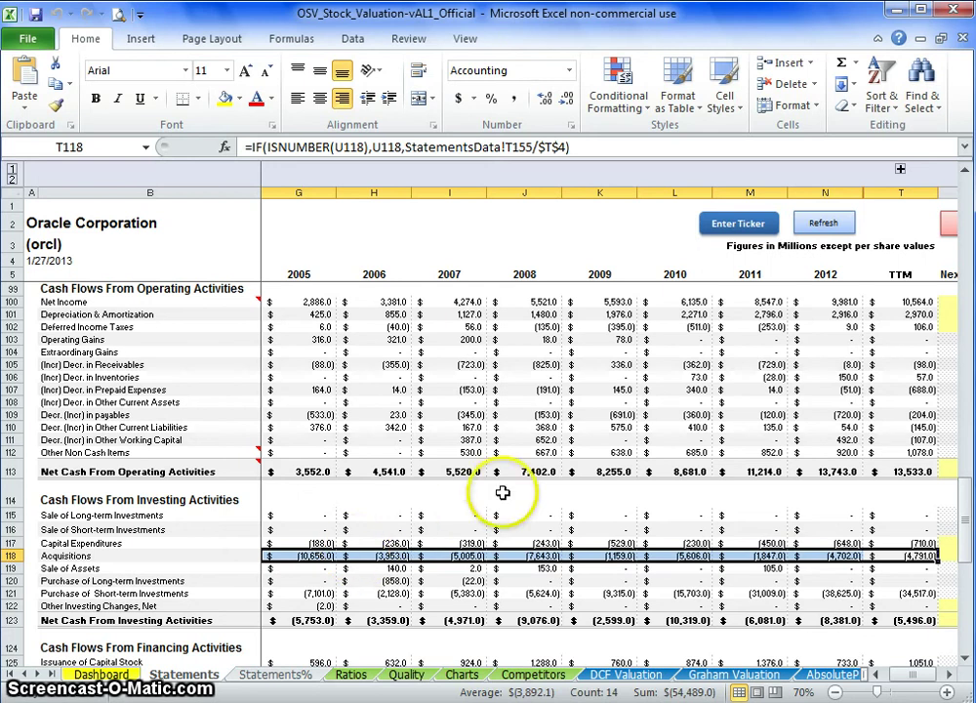
# Step: Compare the TTM and 2012 Capital Expenditures and Acquisitions, and check the 2011 Acquisitions figure
pyautogui.click(671, 541)
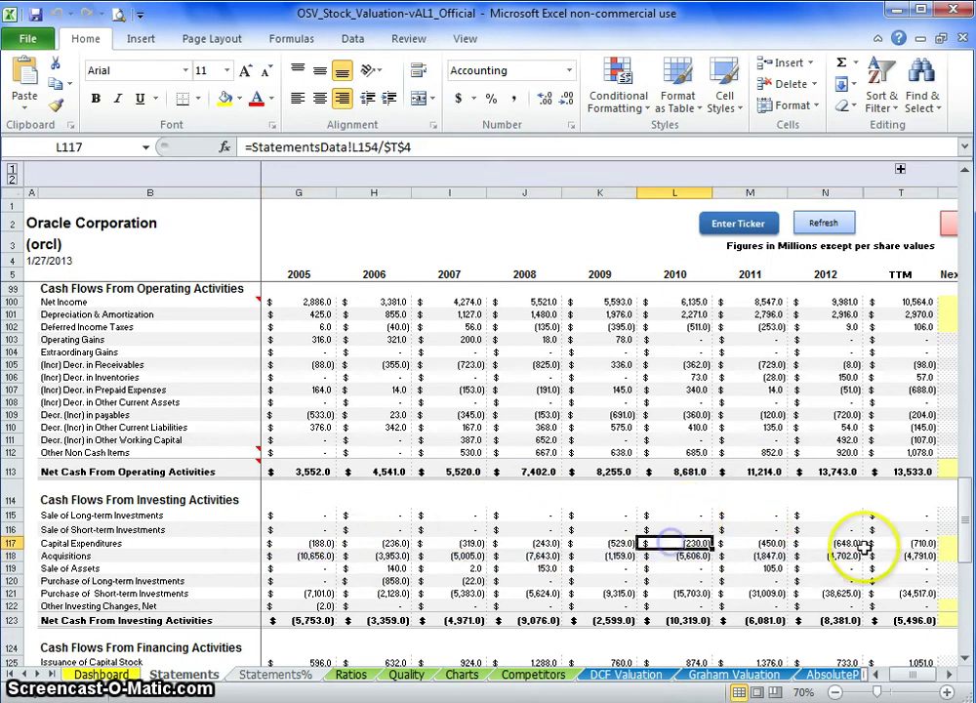
pyautogui.moveTo(887, 543); pyautogui.dragTo(859, 552)
pyautogui.click(857, 553)
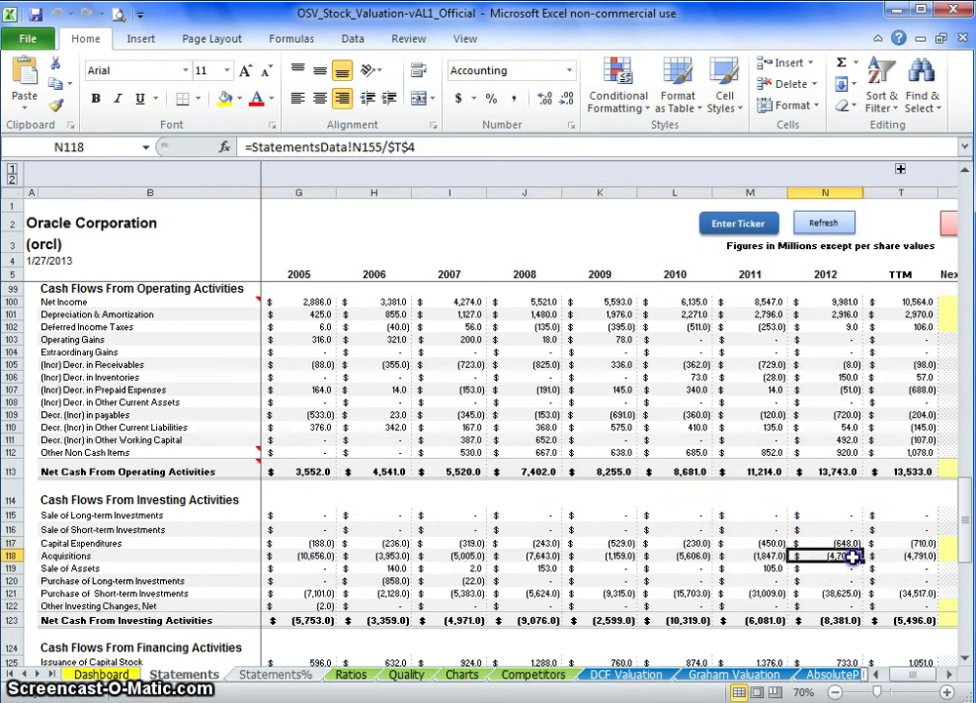
pyautogui.click(883, 553)
pyautogui.click(839, 554)
pyautogui.click(747, 555)
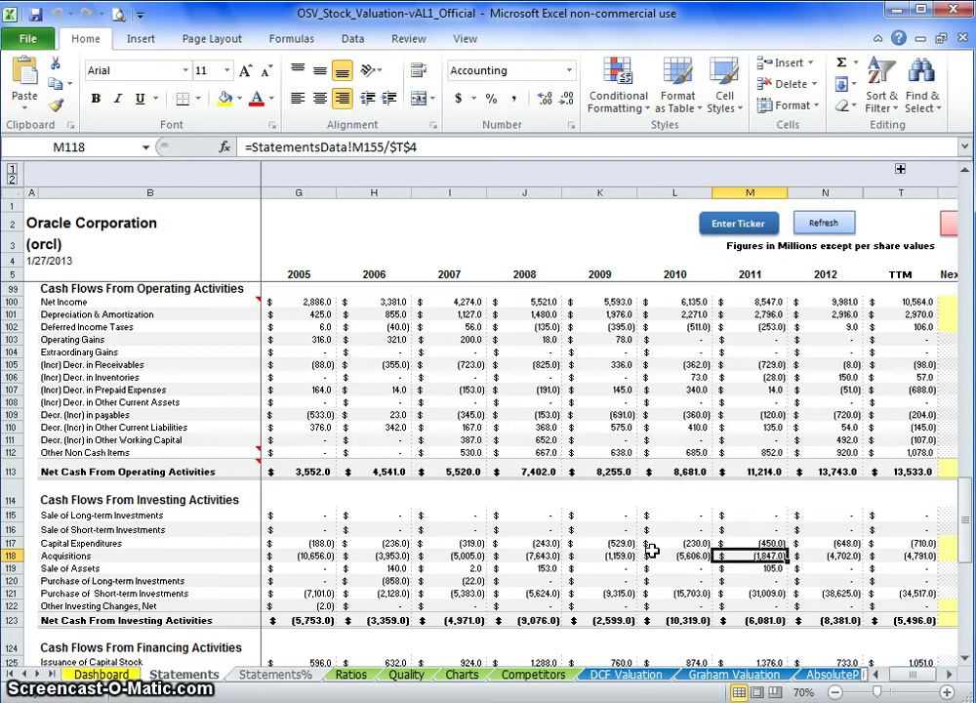
# Step: Examine the Acquisitions figures one year at a time from TTM back to 2008
pyautogui.click(885, 555)
pyautogui.click(838, 554)
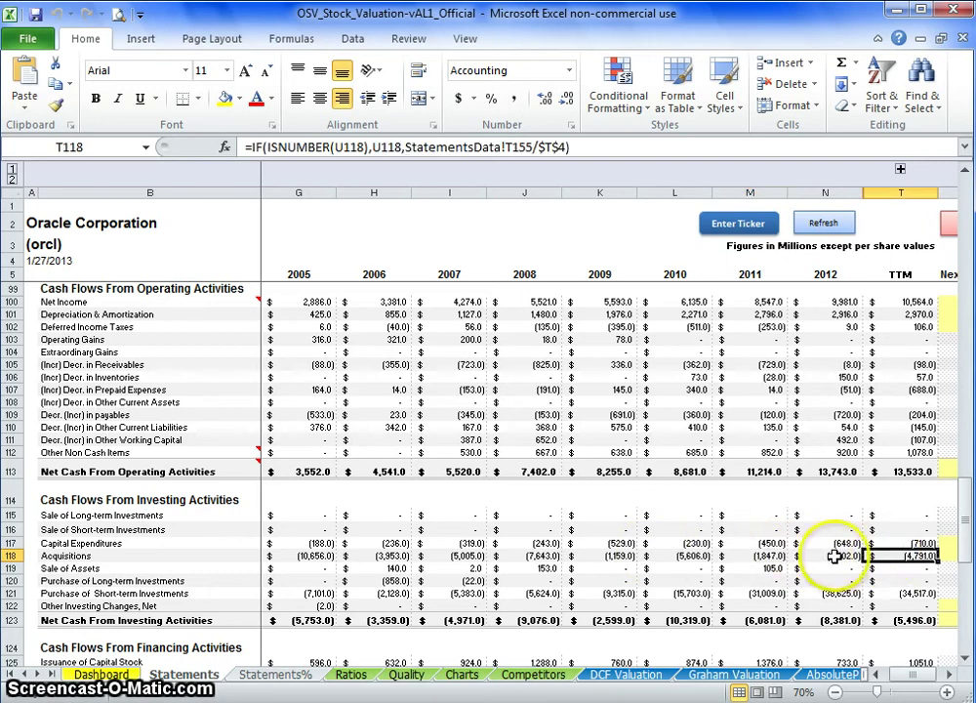
pyautogui.click(768, 554)
pyautogui.click(678, 554)
pyautogui.click(626, 554)
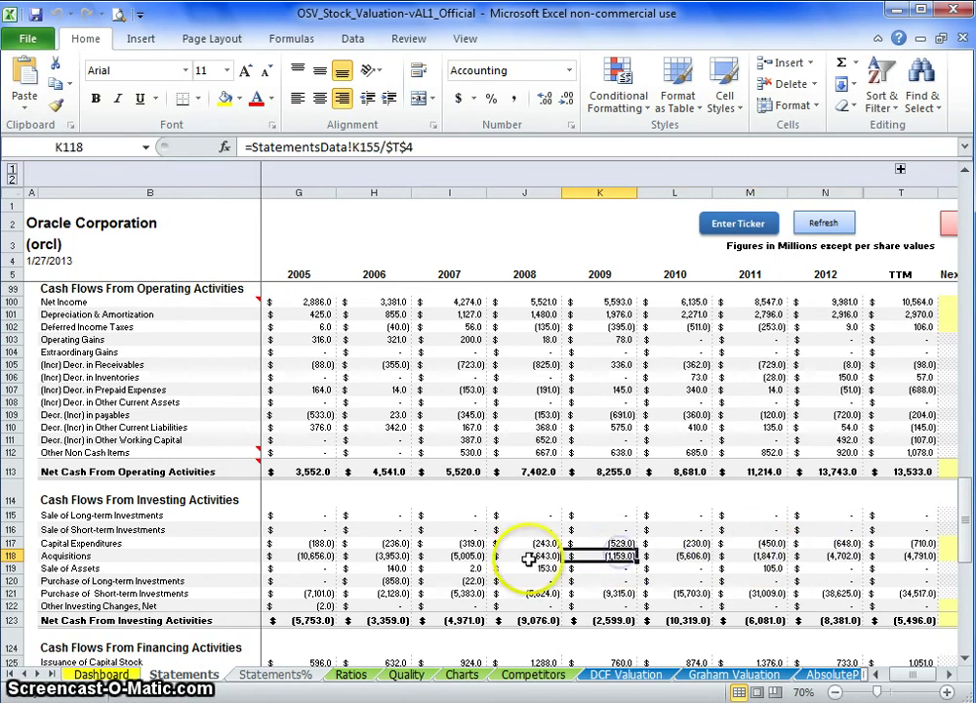
pyautogui.click(529, 555)
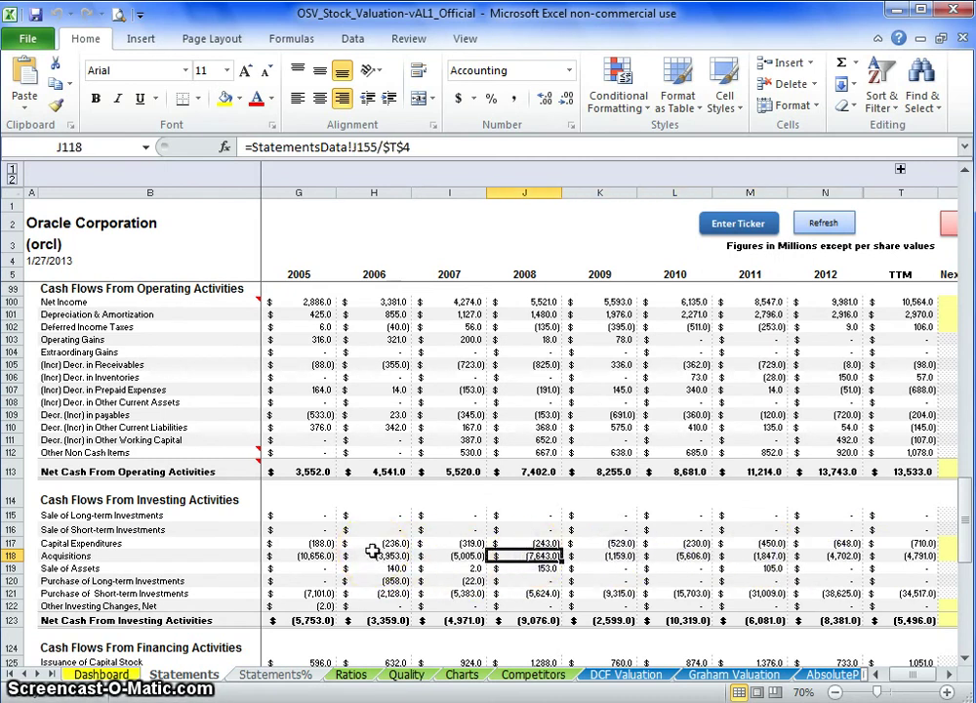
# Step: Highlight the Capital Expenditures figures from 2006 through TTM to review them together
pyautogui.moveTo(384, 544); pyautogui.dragTo(906, 547)
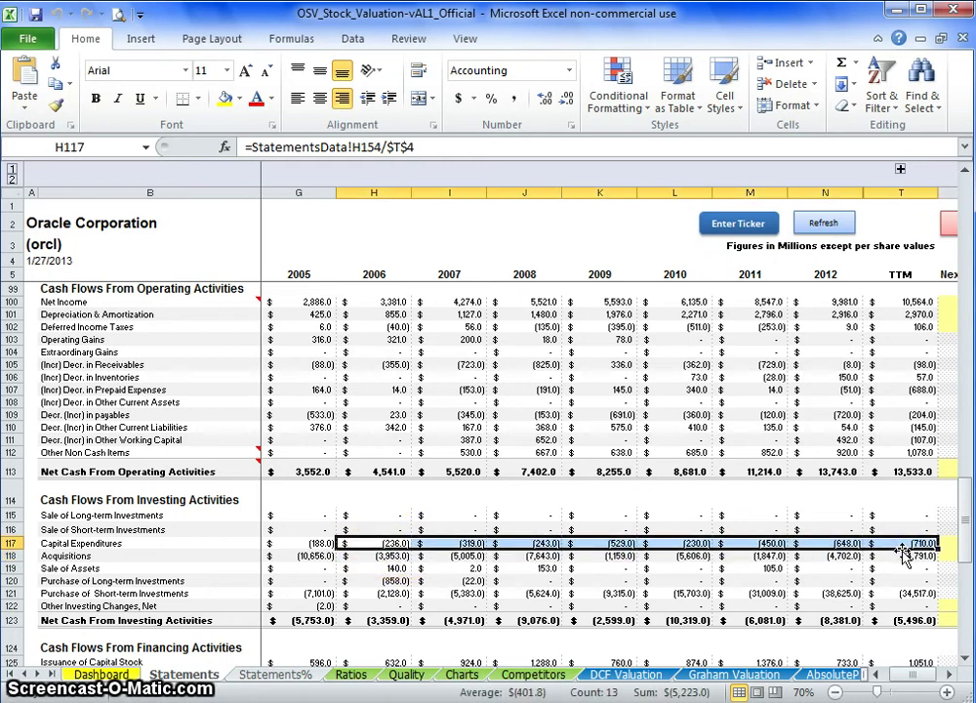
pyautogui.click(903, 552)
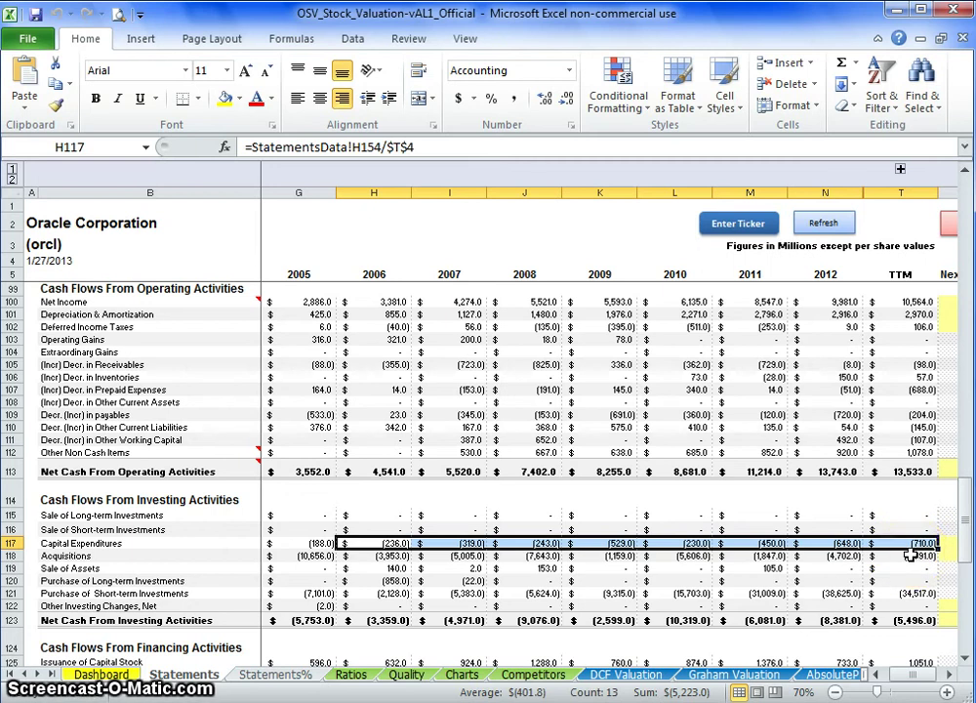
pyautogui.click(905, 552)
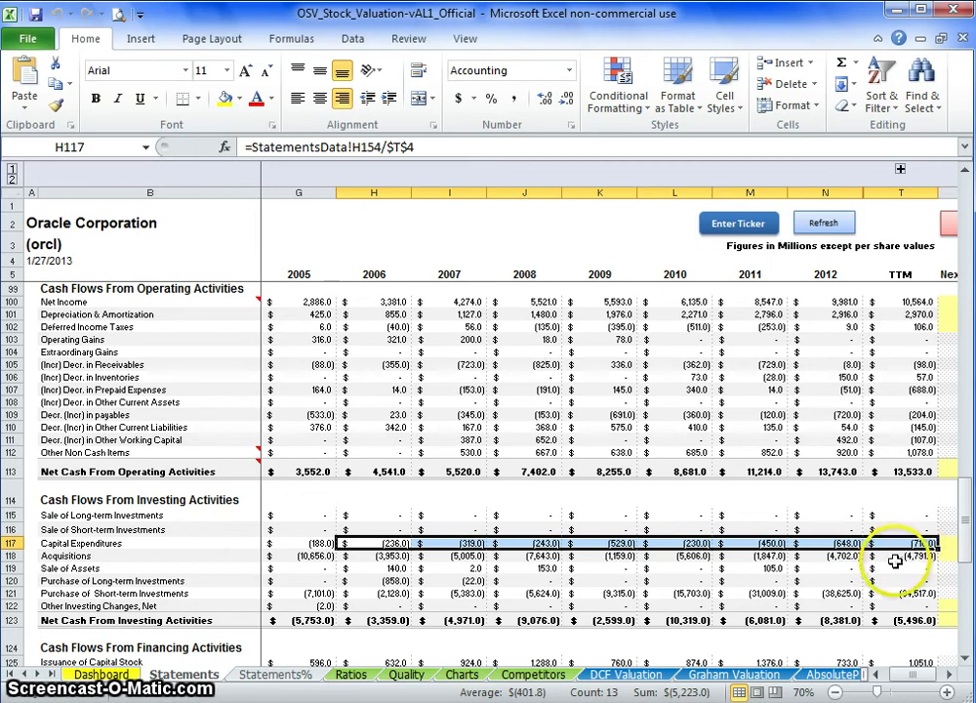
# Step: Recheck the Acquisitions figures for each period from TTM back to 2008
pyautogui.click(894, 561)
pyautogui.click(820, 556)
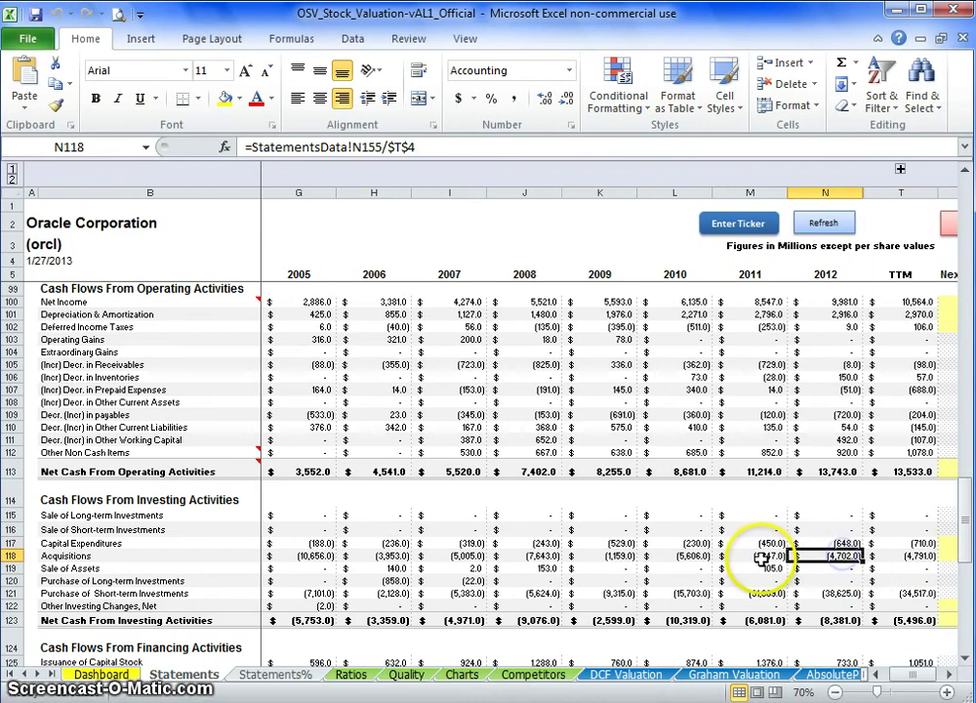
pyautogui.click(727, 555)
pyautogui.click(681, 558)
pyautogui.click(584, 555)
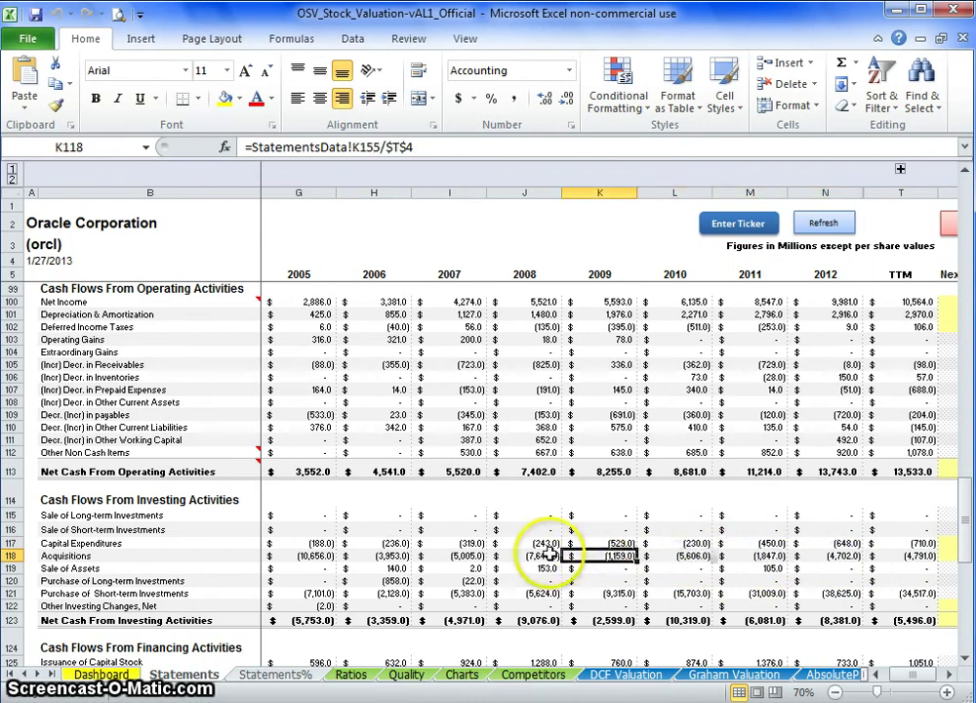
pyautogui.click(540, 554)
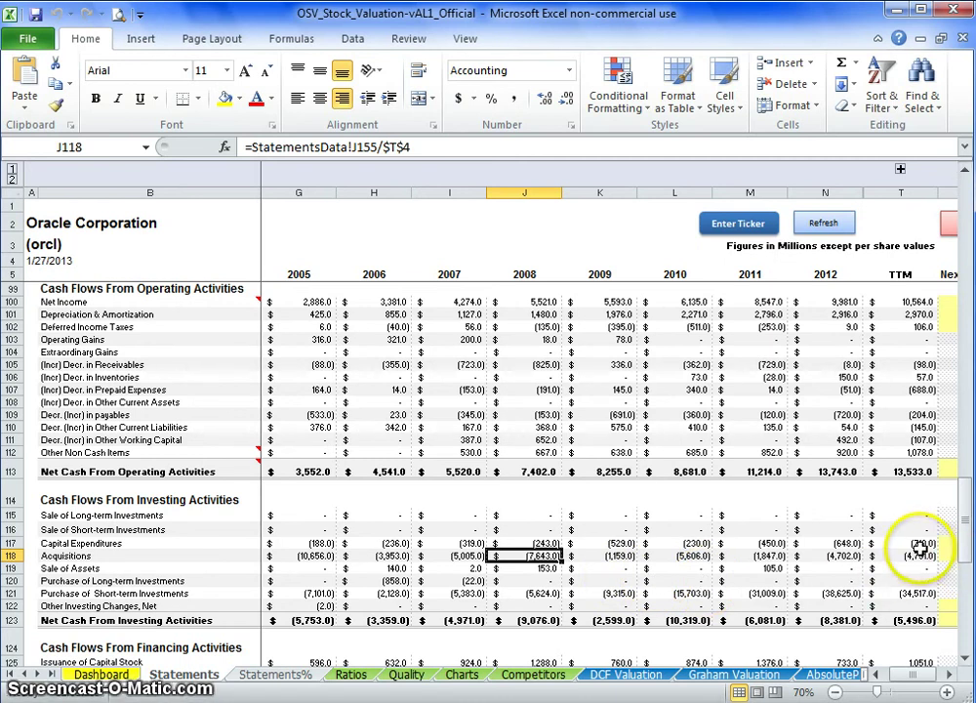
# Step: Highlight Capital Expenditures and Acquisitions together for 2012 and TTM, and check the 2012 Acquisitions figure
pyautogui.moveTo(903, 543); pyautogui.dragTo(912, 556)
pyautogui.moveTo(838, 548); pyautogui.dragTo(892, 558)
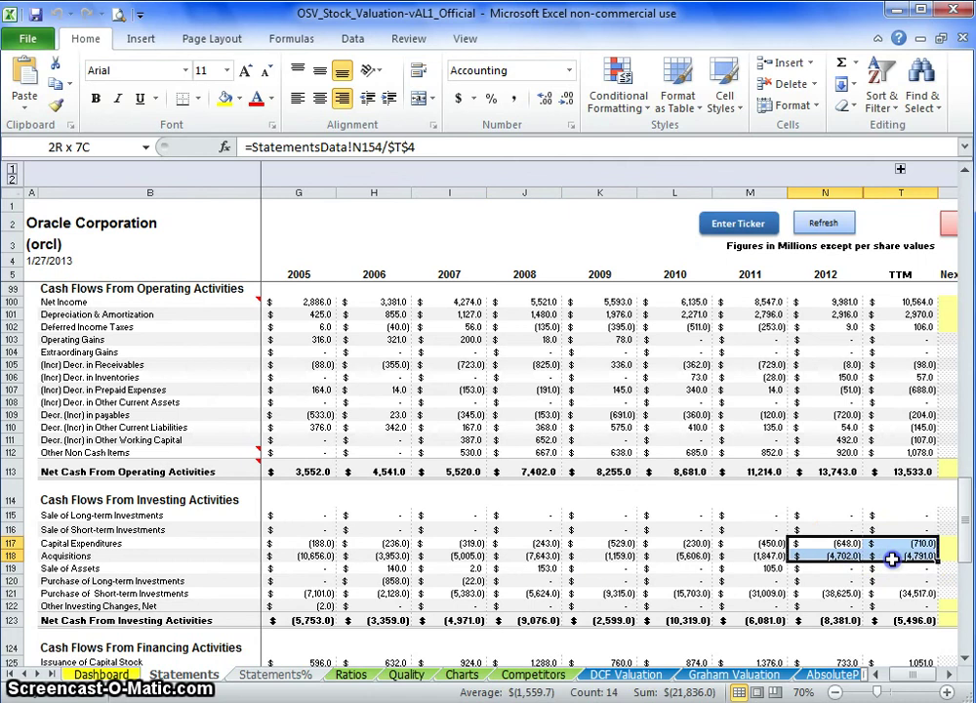
pyautogui.click(828, 553)
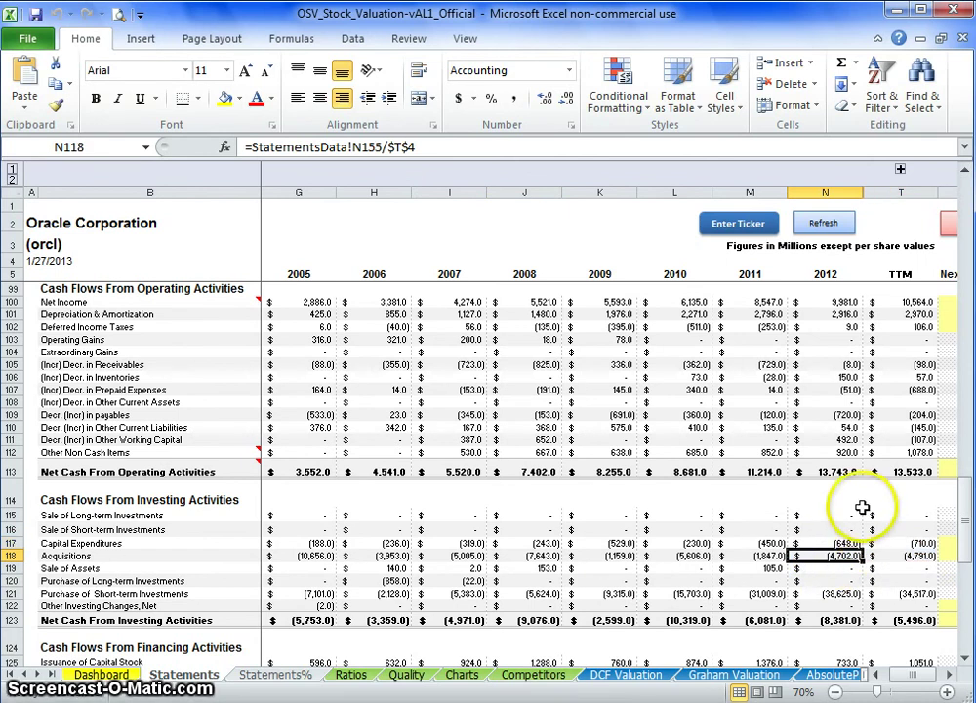
# Step: Find the financing activities section and highlight Issuance and Repurchase of Capital Stock from TTM back to 2009
pyautogui.scroll(-4, 859, 566)
pyautogui.scroll(-1, 863, 511)
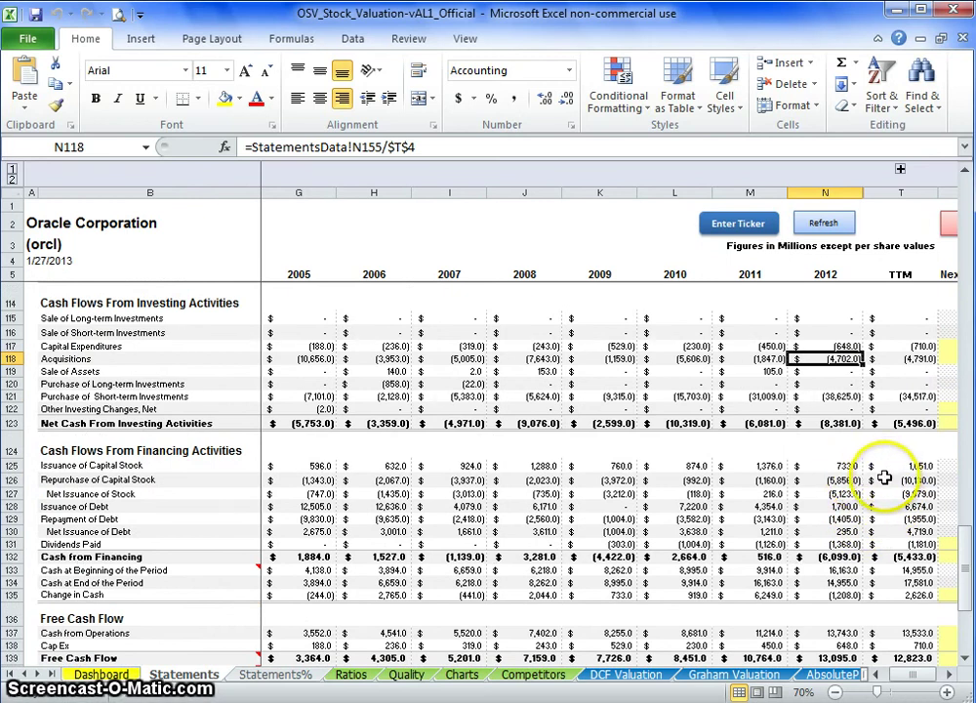
pyautogui.click(894, 505)
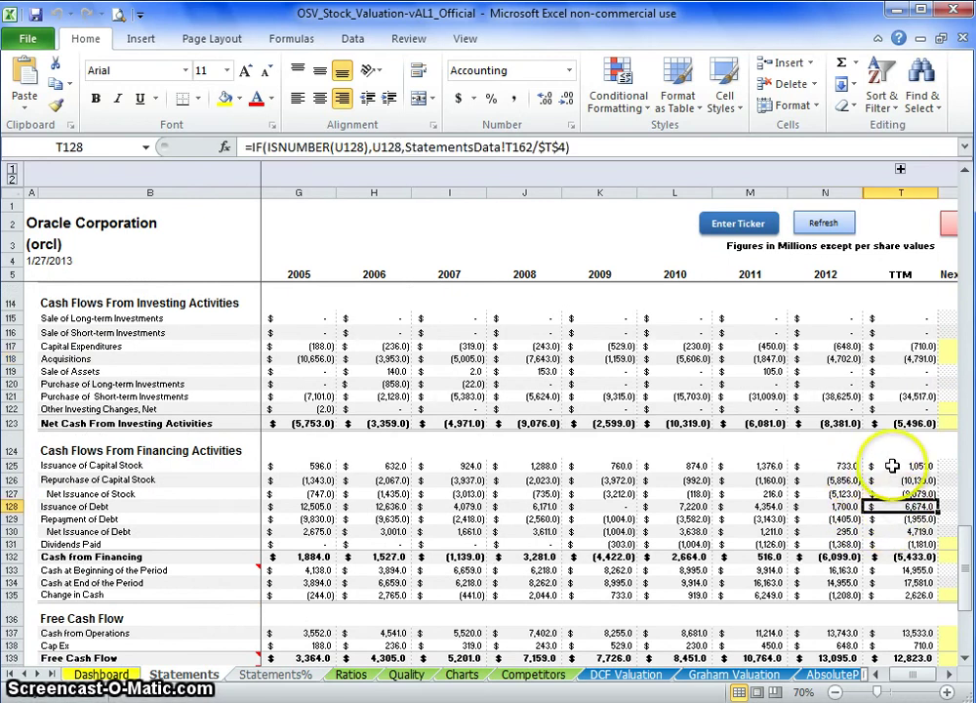
pyautogui.moveTo(892, 466); pyautogui.dragTo(563, 478)
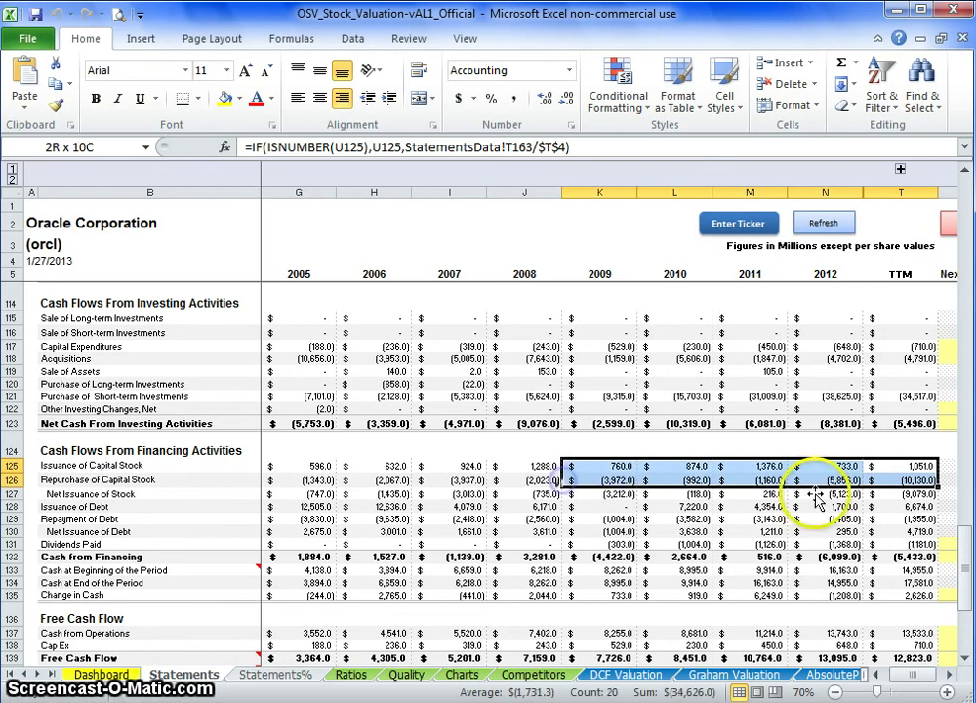
# Step: Examine the Net Issuance of Stock row from 2003 through TTM, and highlight the Dividends Paid row
pyautogui.click(12, 494)
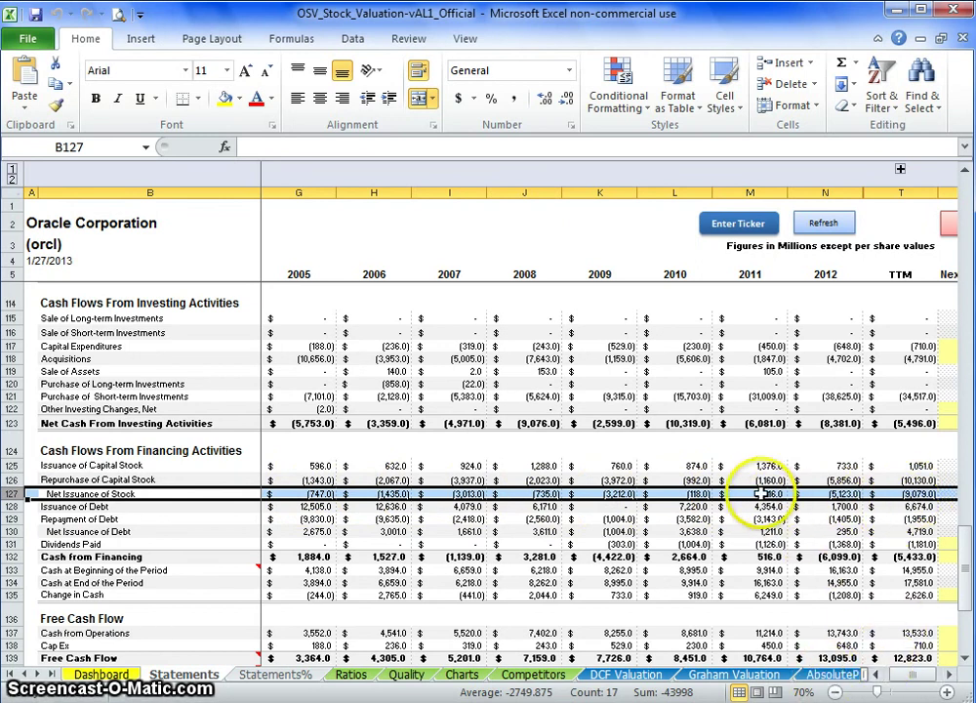
pyautogui.click(876, 674)
pyautogui.click(875, 674)
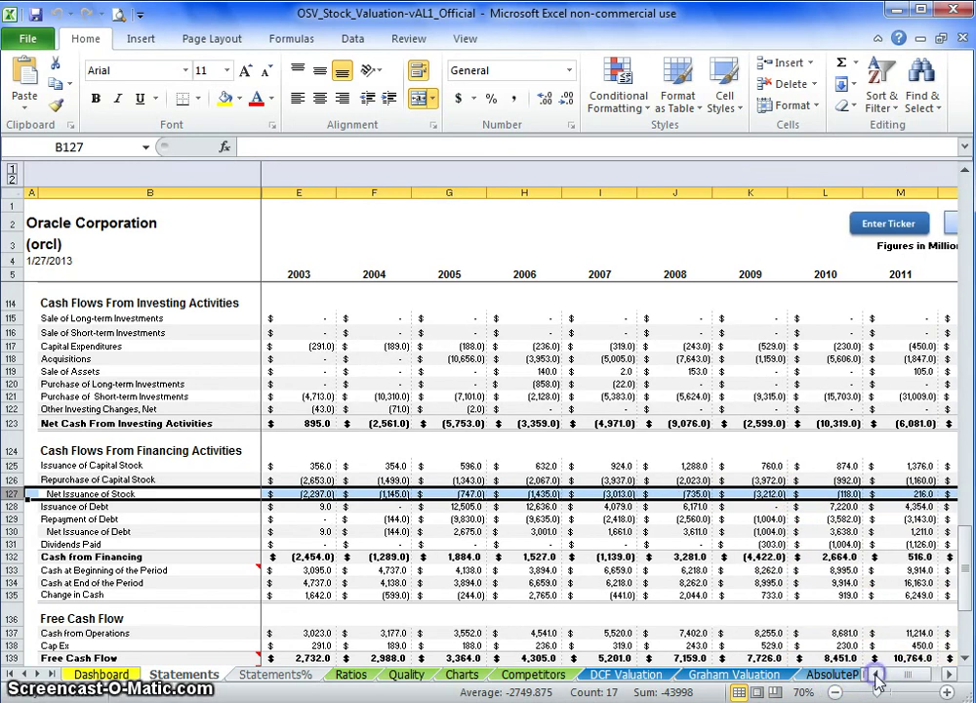
pyautogui.click(949, 674)
pyautogui.click(948, 673)
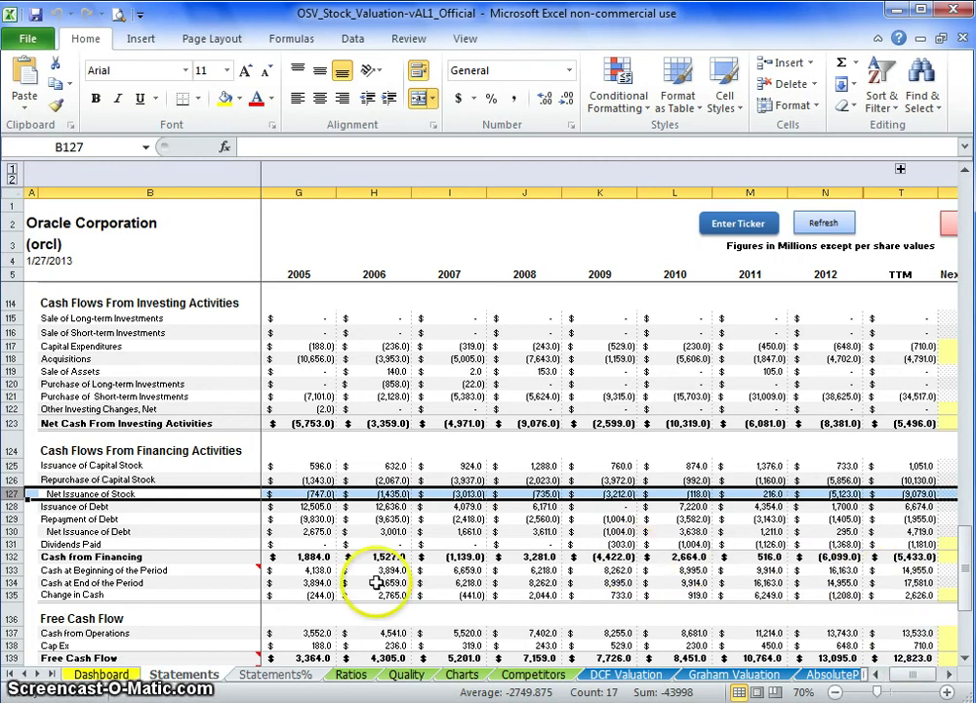
pyautogui.click(30, 543)
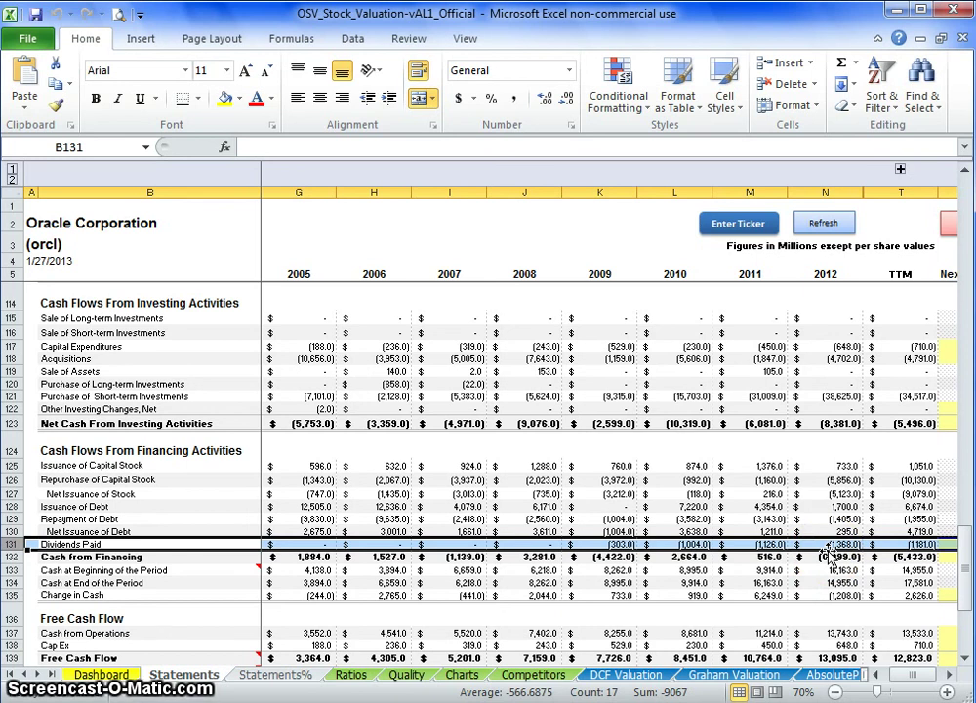
# Step: Examine the Net Issuance of Debt row year by year from 2005 to 2009, and highlight 2010 through TTM
pyautogui.click(13, 518)
pyautogui.click(14, 531)
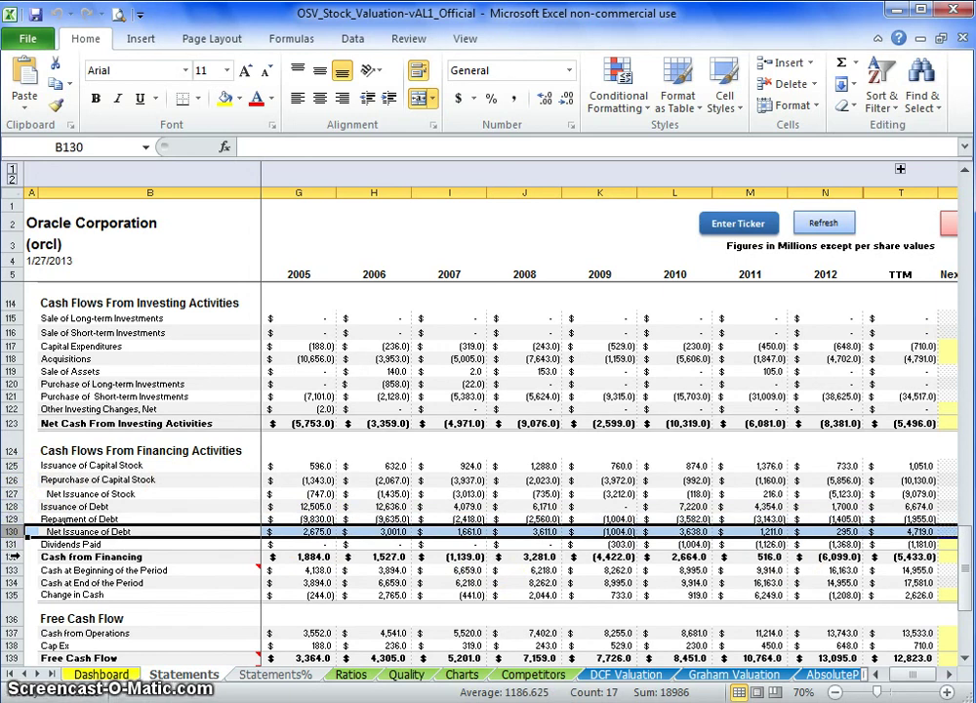
pyautogui.click(303, 531)
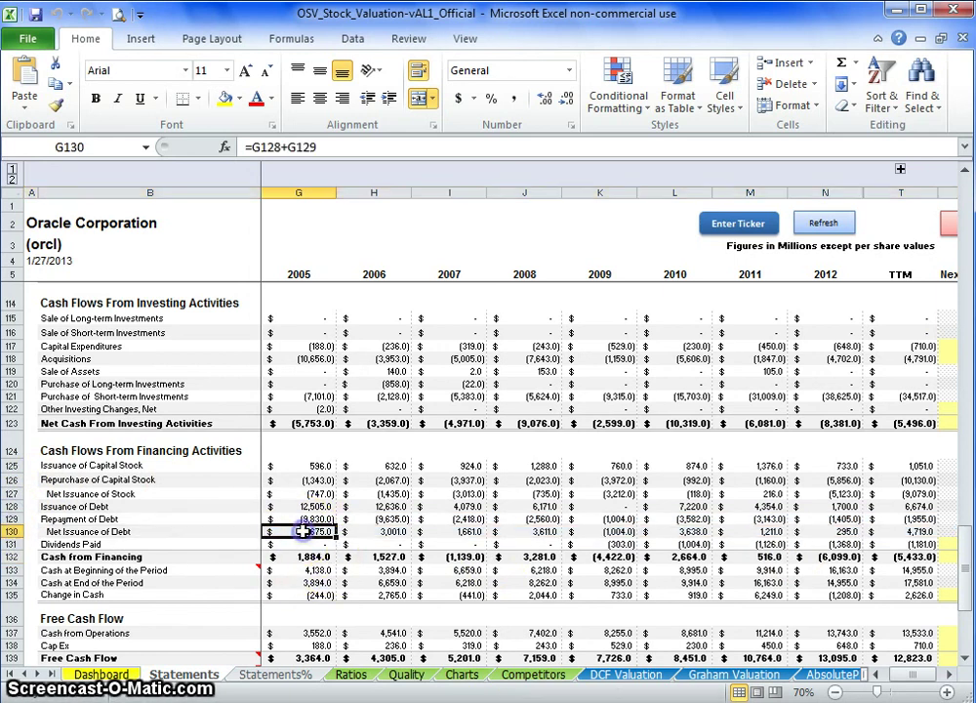
pyautogui.click(375, 531)
pyautogui.click(447, 531)
pyautogui.click(522, 532)
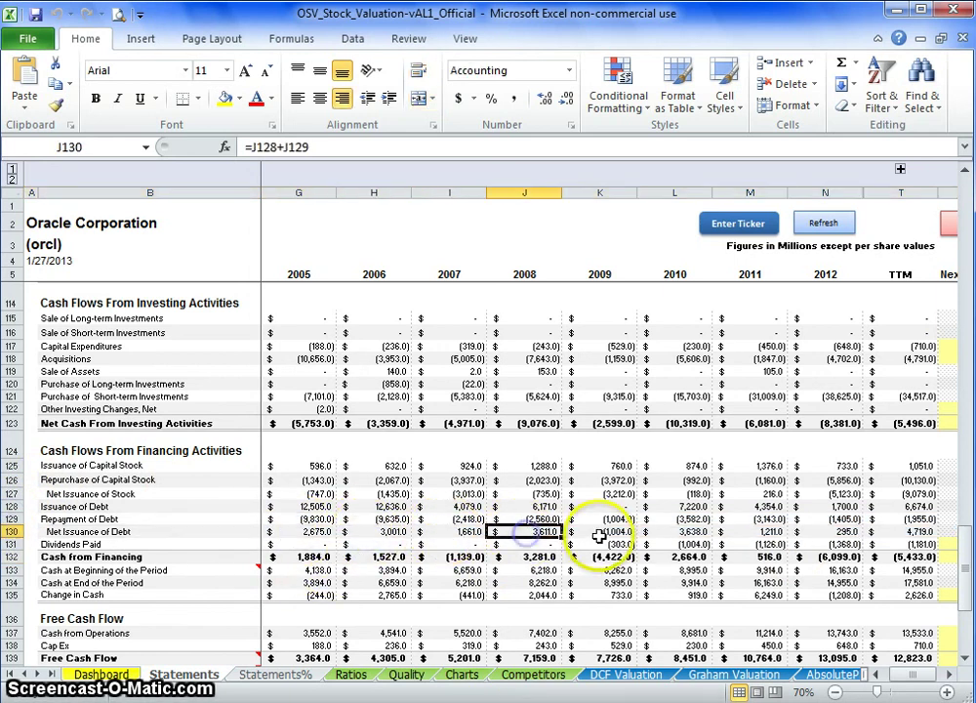
pyautogui.click(598, 531)
pyautogui.moveTo(638, 532); pyautogui.dragTo(882, 531)
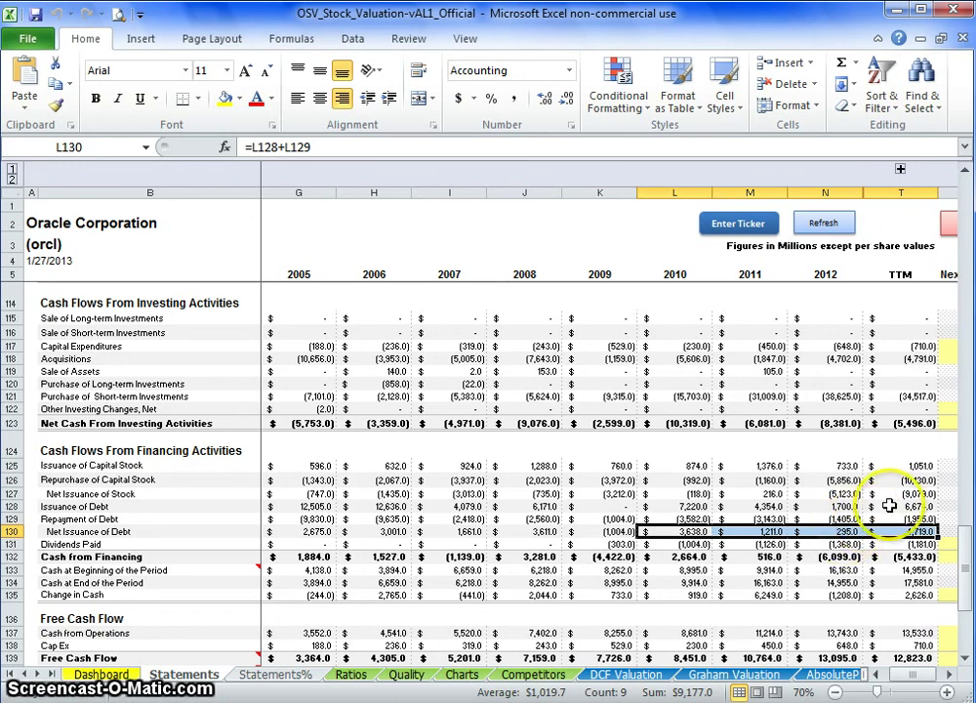
# Step: Highlight Issuance of Debt from TTM back to 2011, then the Net Issuance of Debt row and its TTM back to 2010 figures
pyautogui.moveTo(894, 507); pyautogui.dragTo(778, 507)
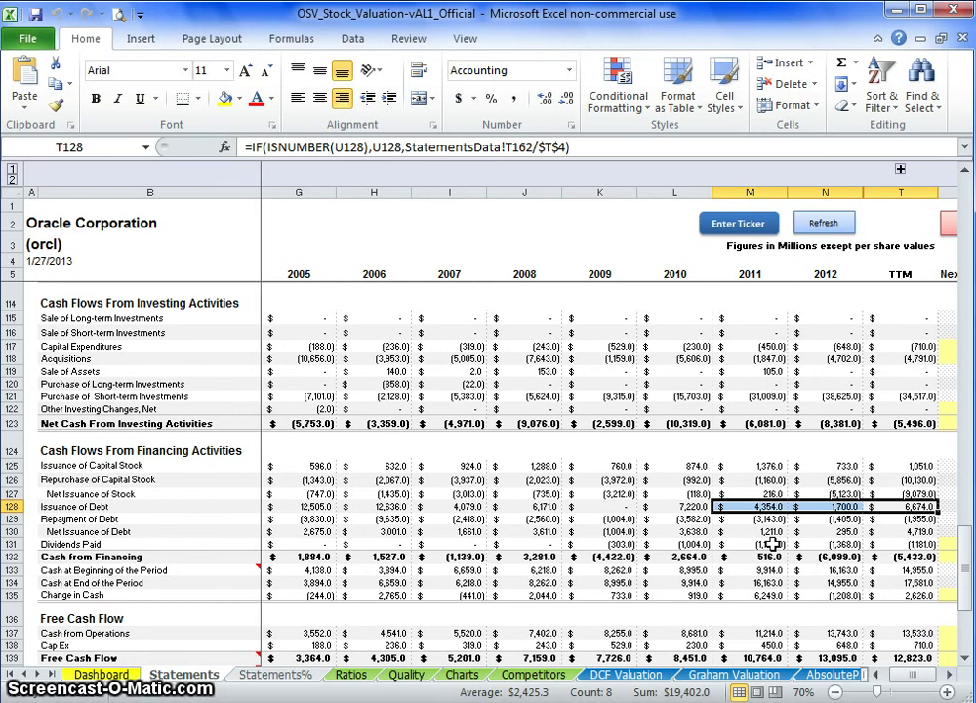
pyautogui.click(760, 549)
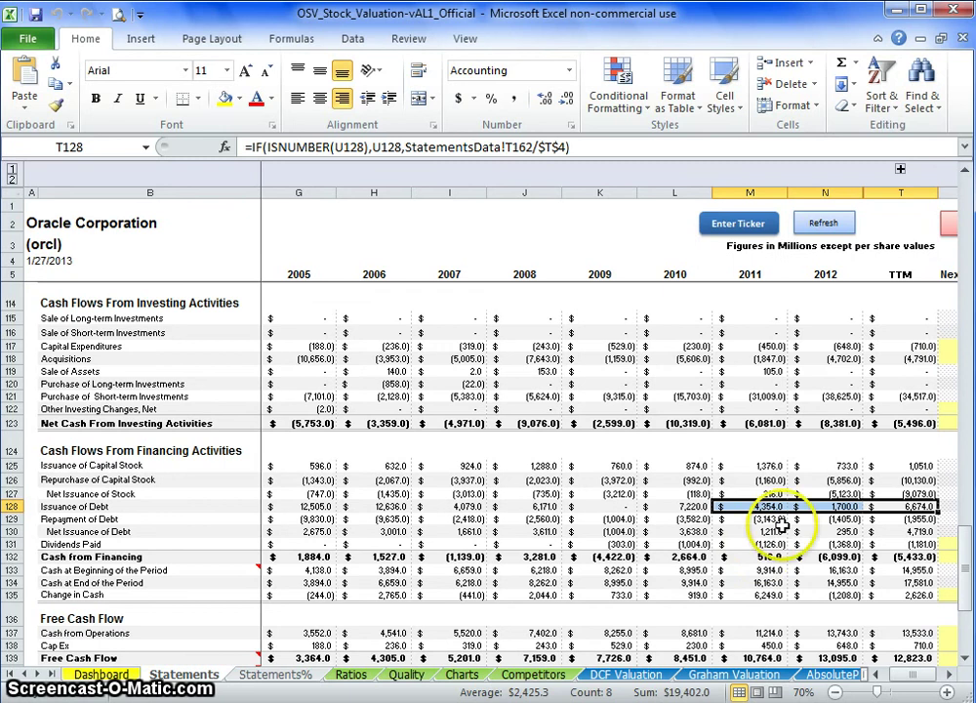
pyautogui.moveTo(869, 504); pyautogui.dragTo(290, 524)
pyautogui.click(297, 505)
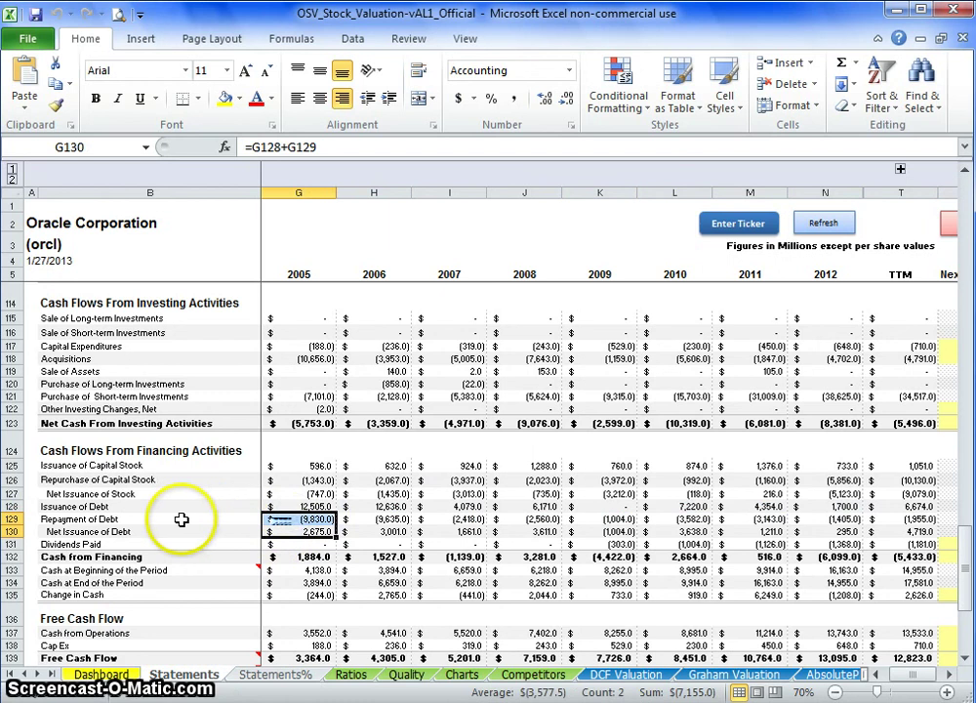
pyautogui.click(15, 530)
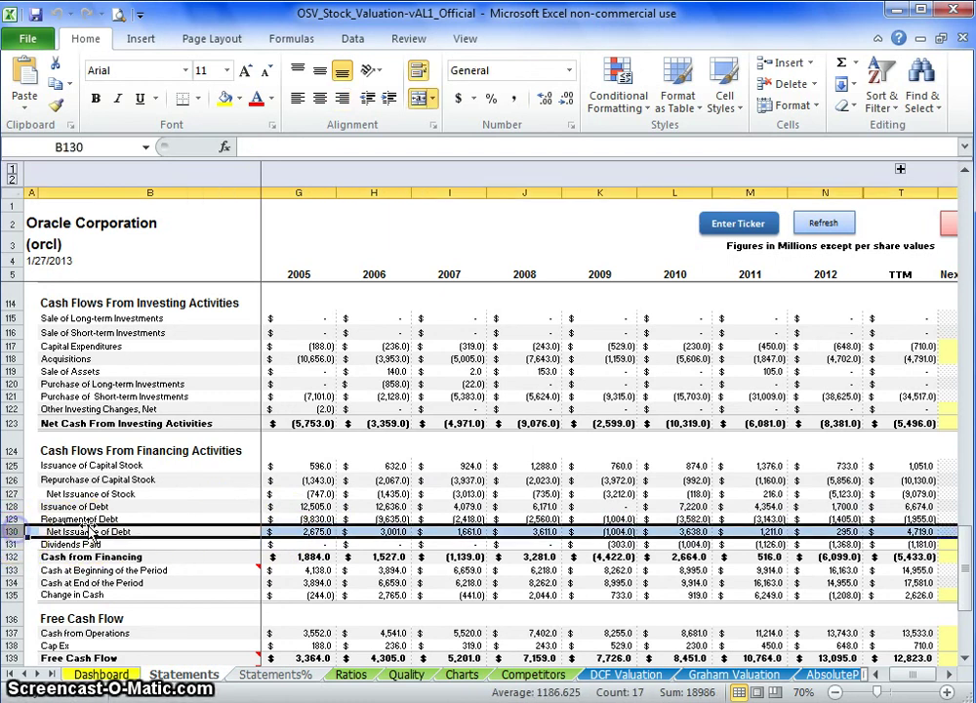
pyautogui.moveTo(913, 530); pyautogui.dragTo(688, 533)
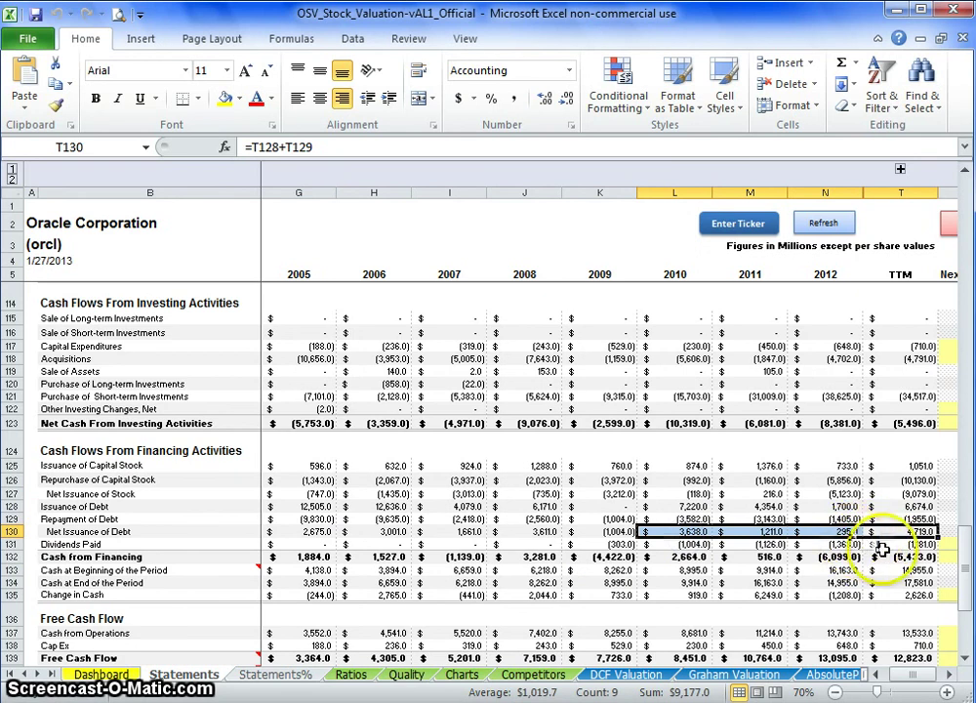
# Step: Find the Free Cash Flow section and check Free Cash Flow and Owner Earnings FCF for TTM, 2005 and 2012
pyautogui.scroll(-1, 884, 547)
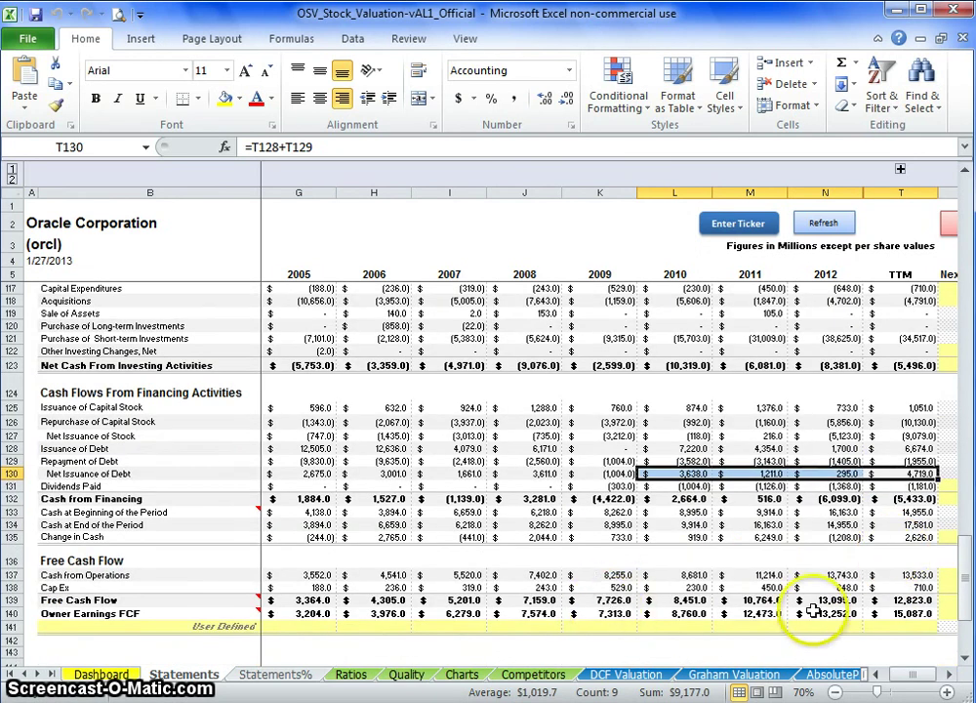
pyautogui.moveTo(882, 599); pyautogui.dragTo(871, 615)
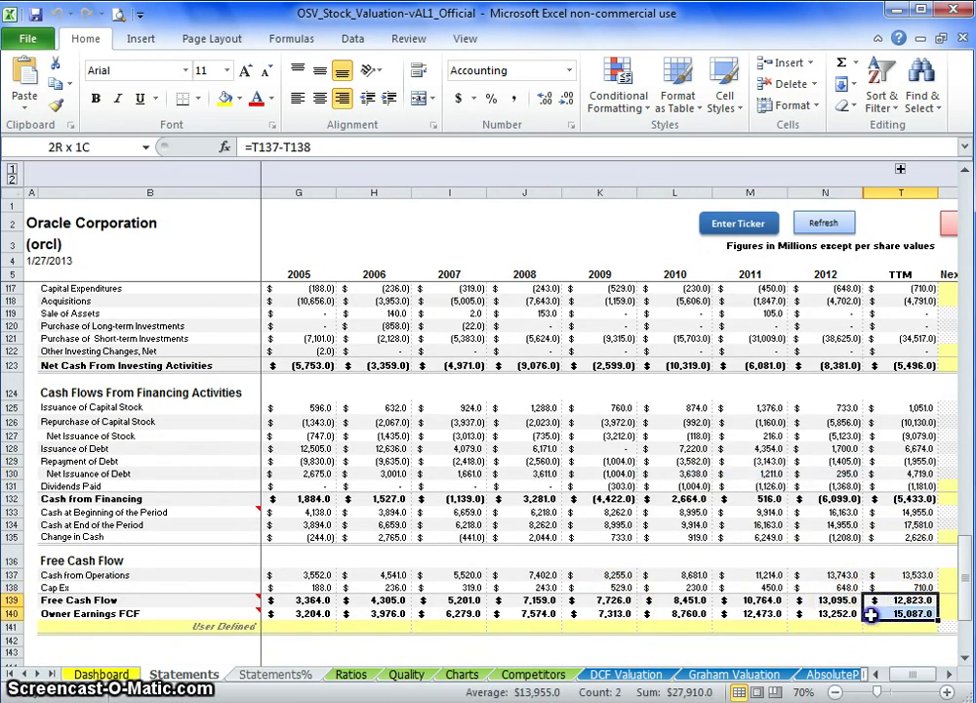
pyautogui.click(277, 597)
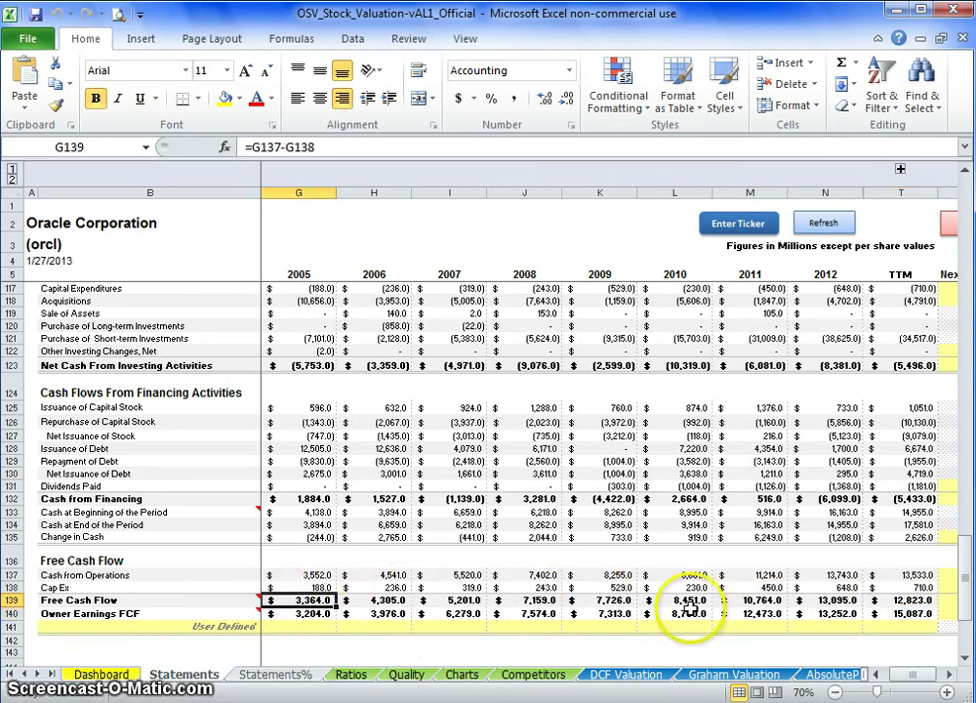
pyautogui.click(896, 612)
pyautogui.press('Left')
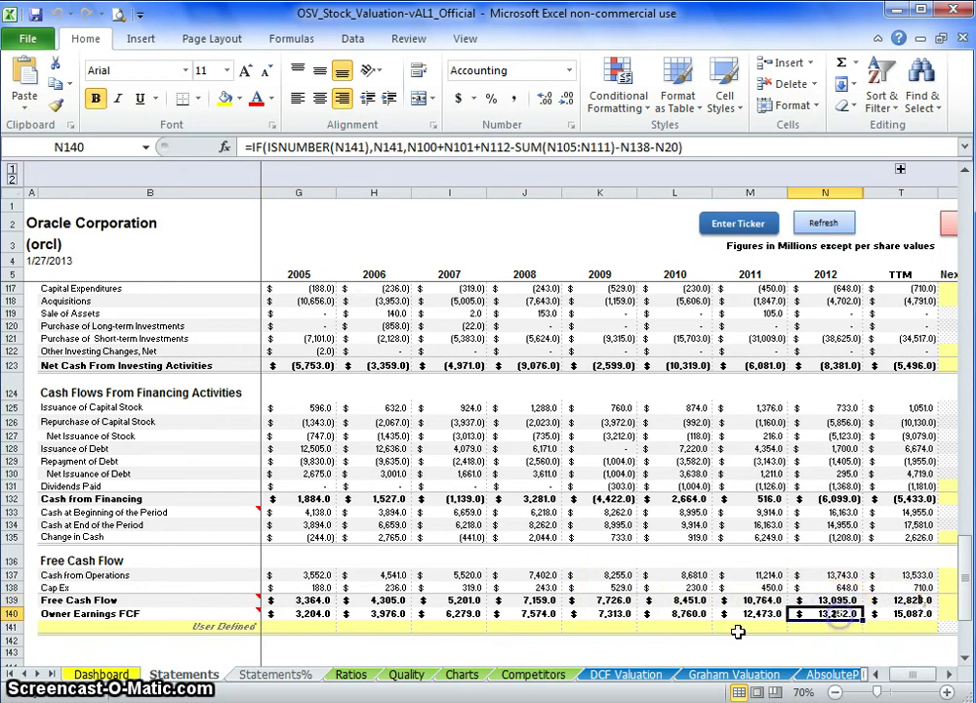
# Step: Highlight the Free Cash Flow and Owner Earnings FCF rows together across all years through TTM
pyautogui.moveTo(896, 600); pyautogui.dragTo(308, 615)
pyautogui.click(948, 673)
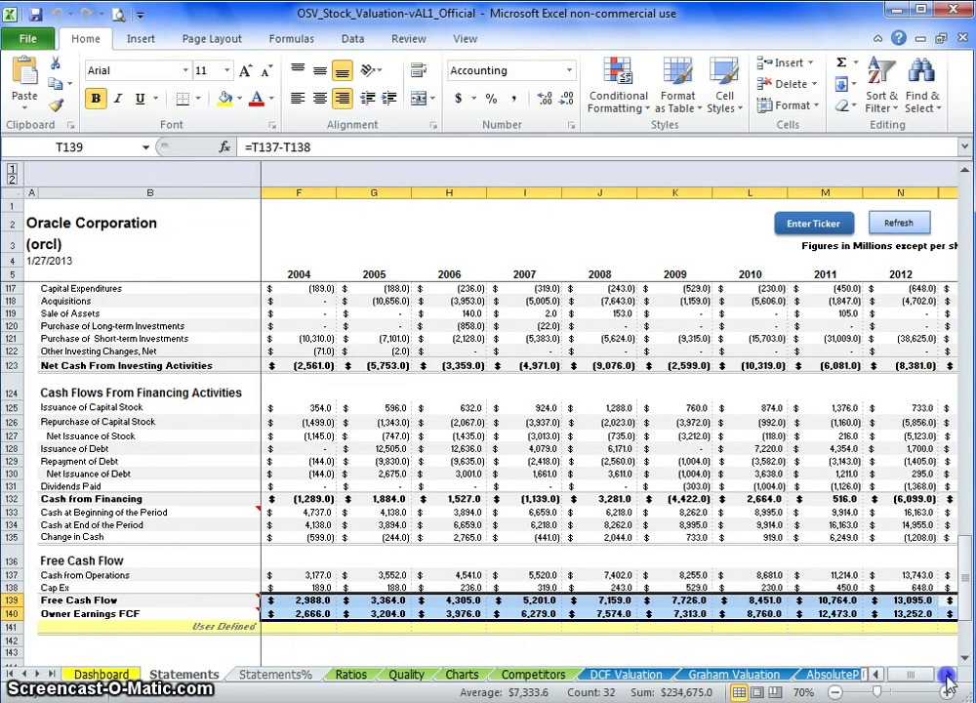
pyautogui.click(948, 673)
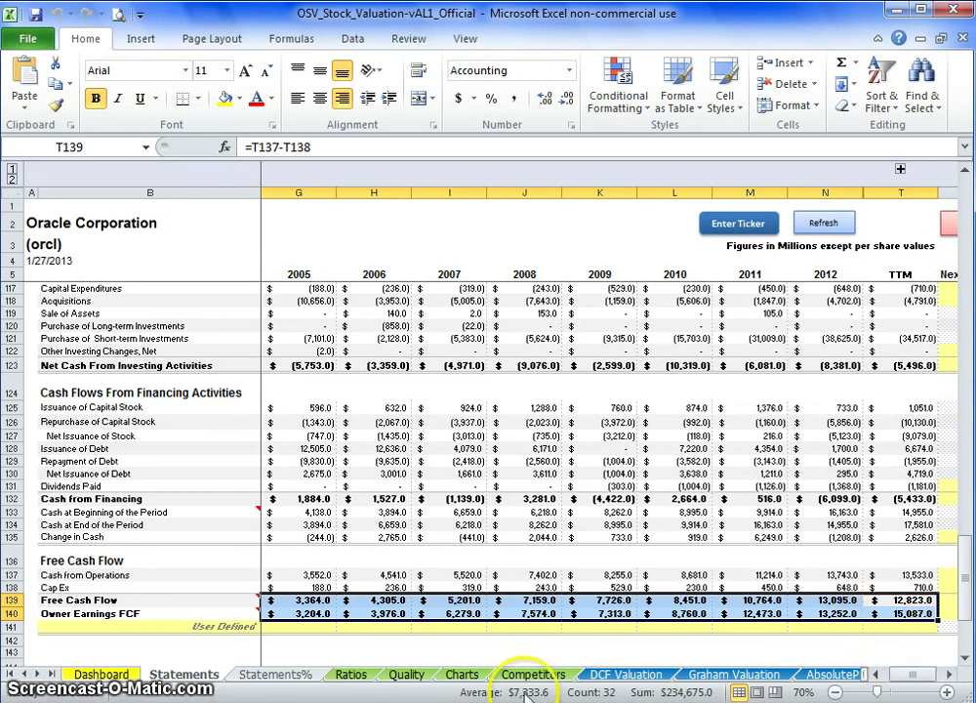
# Step: Switch to the DCF Valuation sheet and check the median Free Cash Flow growth in the 10 Year Multi-Year Performance table
pyautogui.click(636, 675)
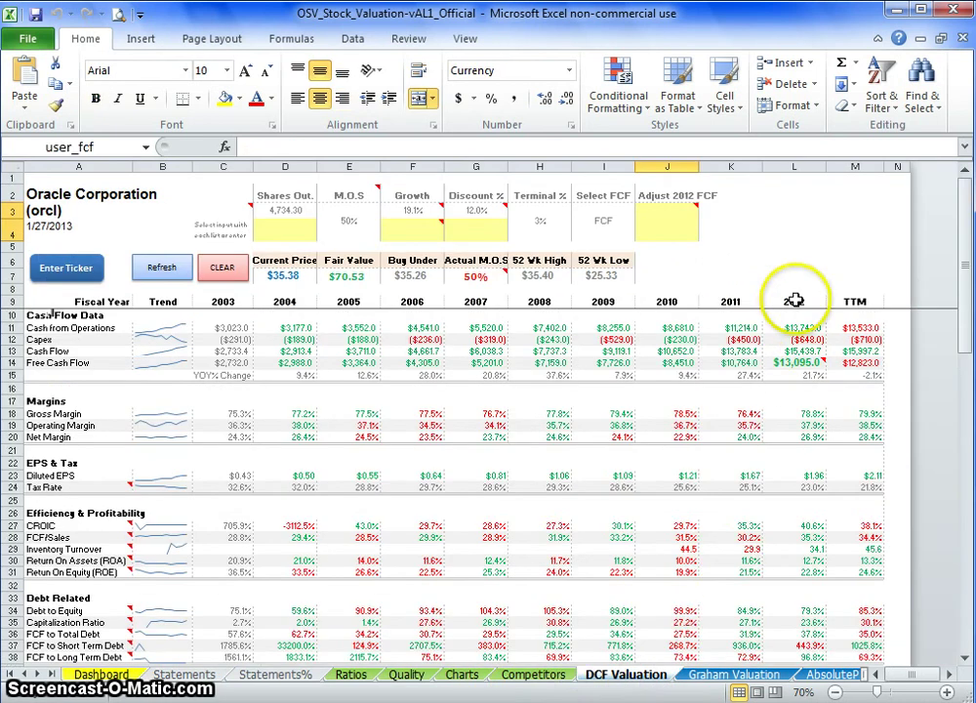
pyautogui.click(786, 255)
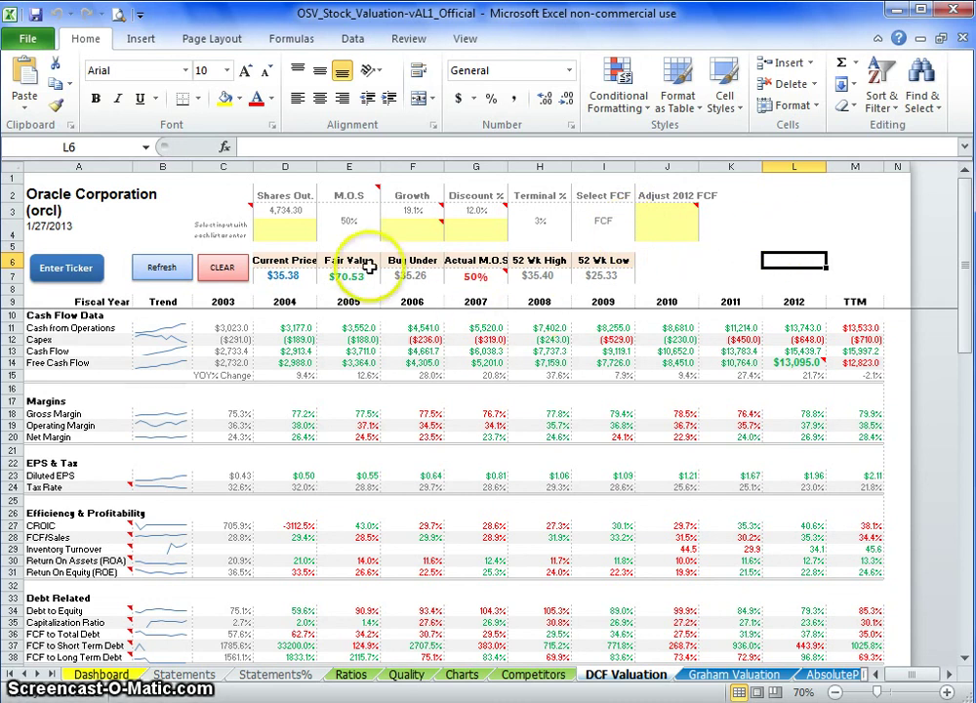
pyautogui.moveTo(423, 213)
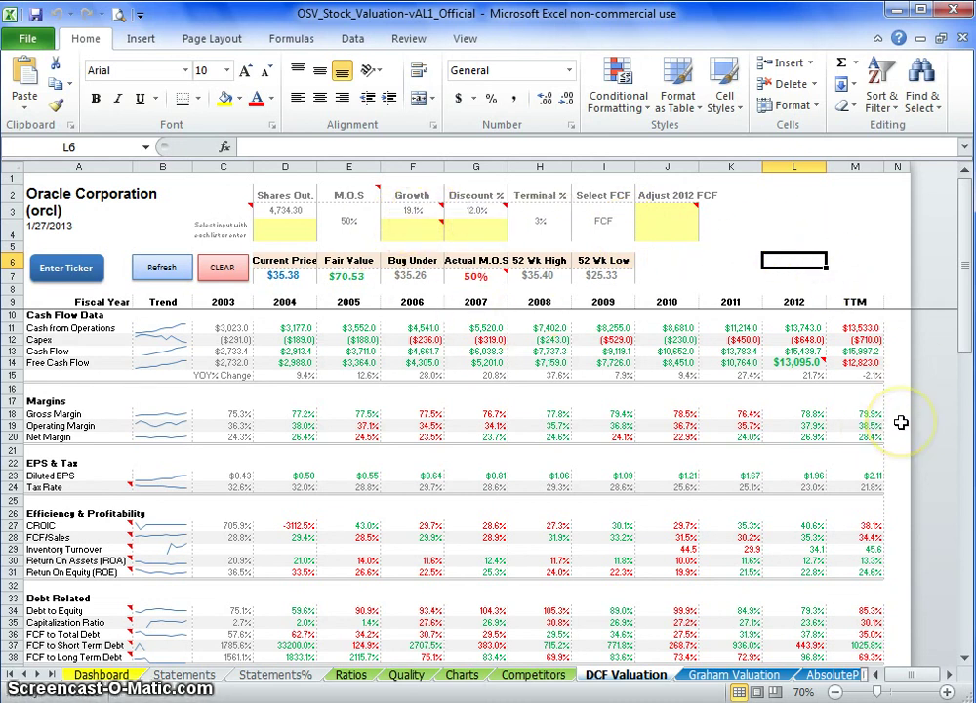
pyautogui.scroll(-4, 900, 422)
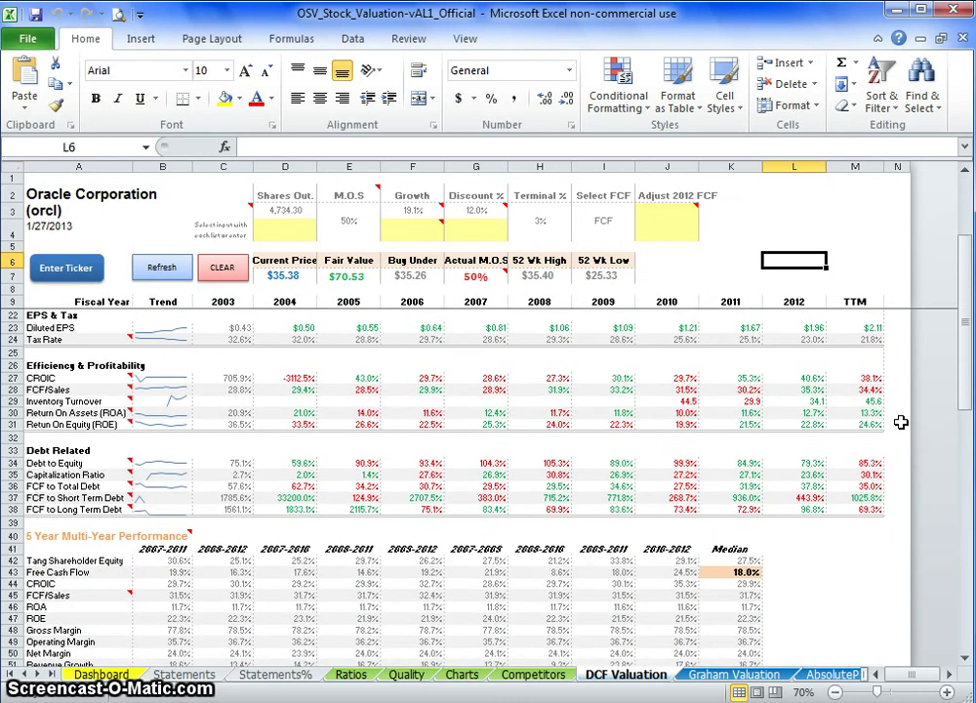
pyautogui.scroll(-4, 900, 422)
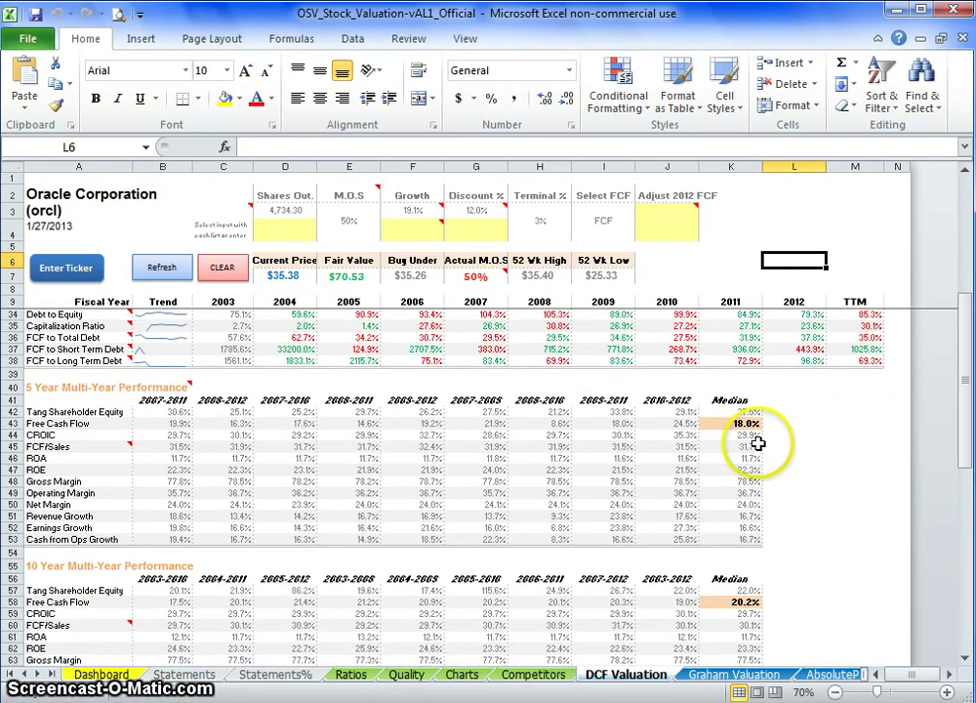
pyautogui.click(730, 602)
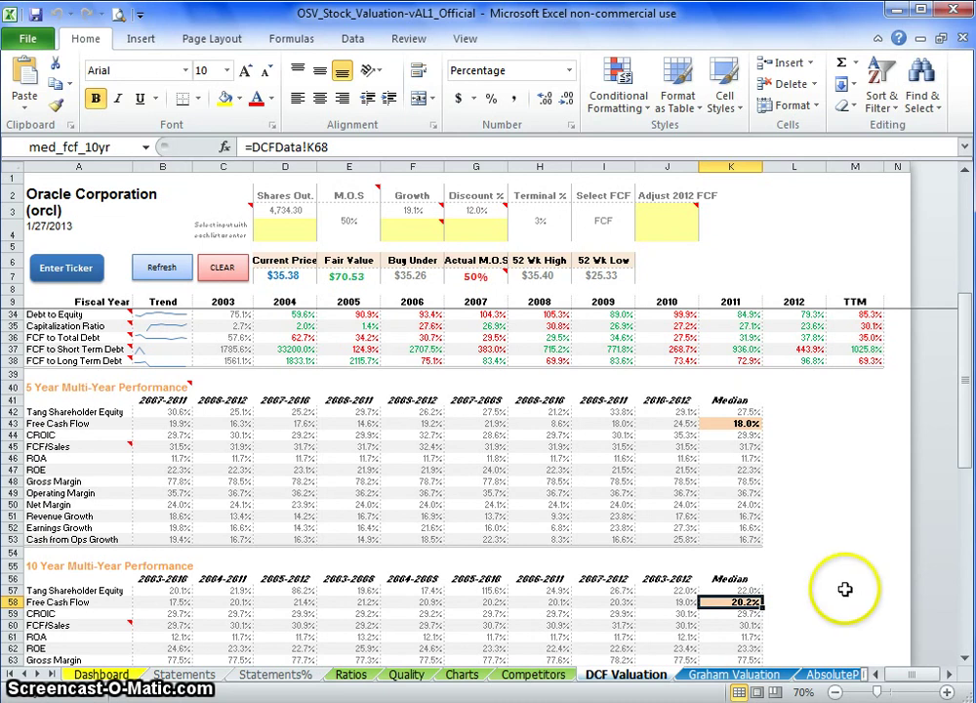
pyautogui.scroll(1, 846, 589)
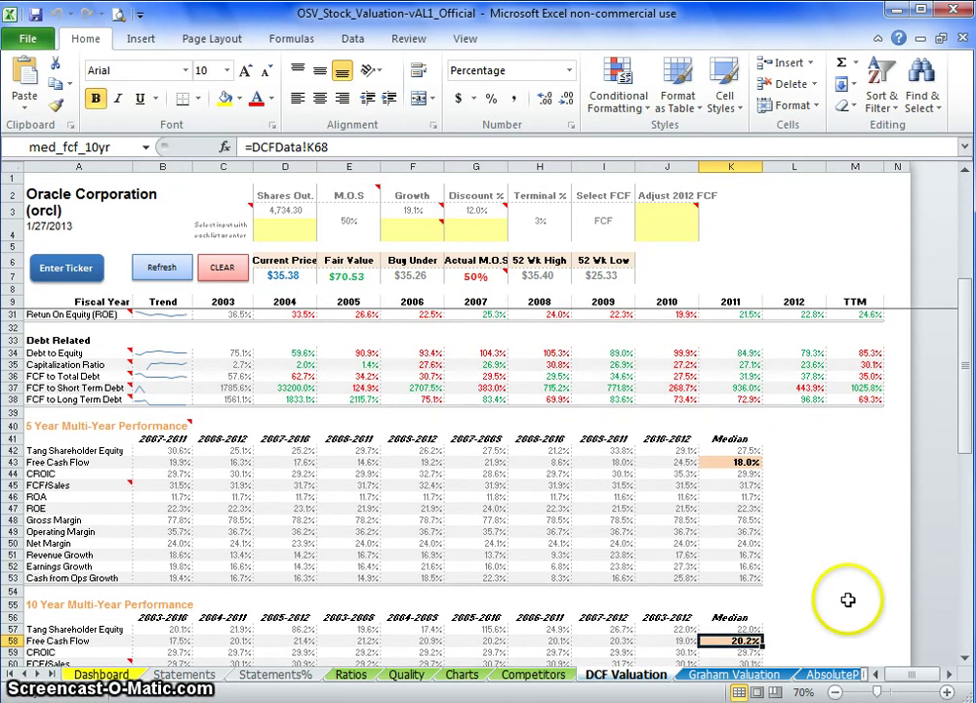
pyautogui.scroll(5, 847, 599)
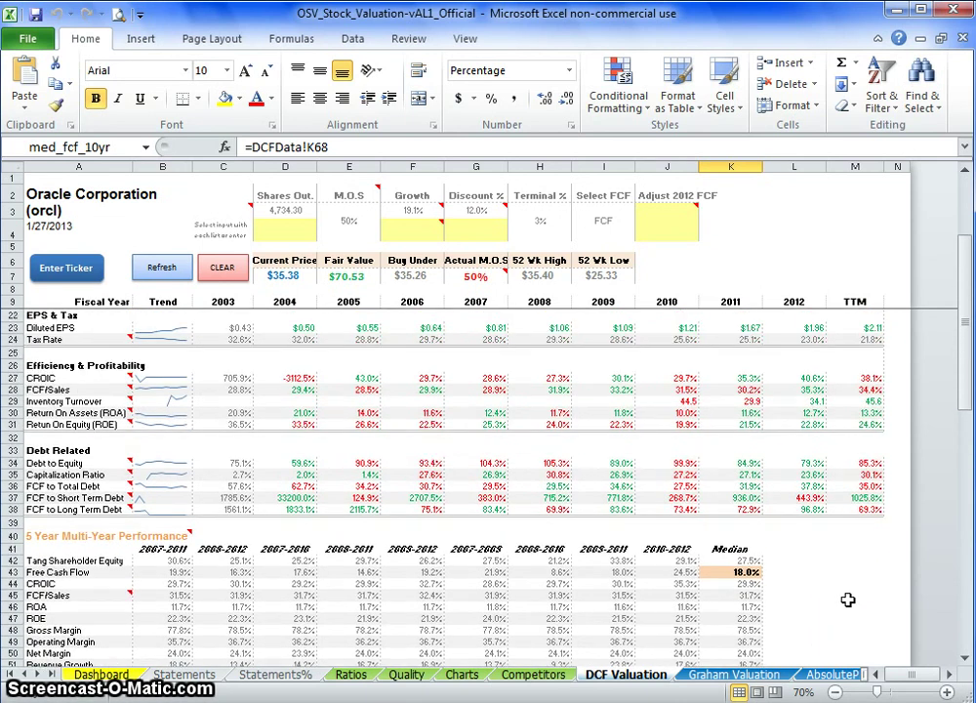
pyautogui.scroll(3, 848, 599)
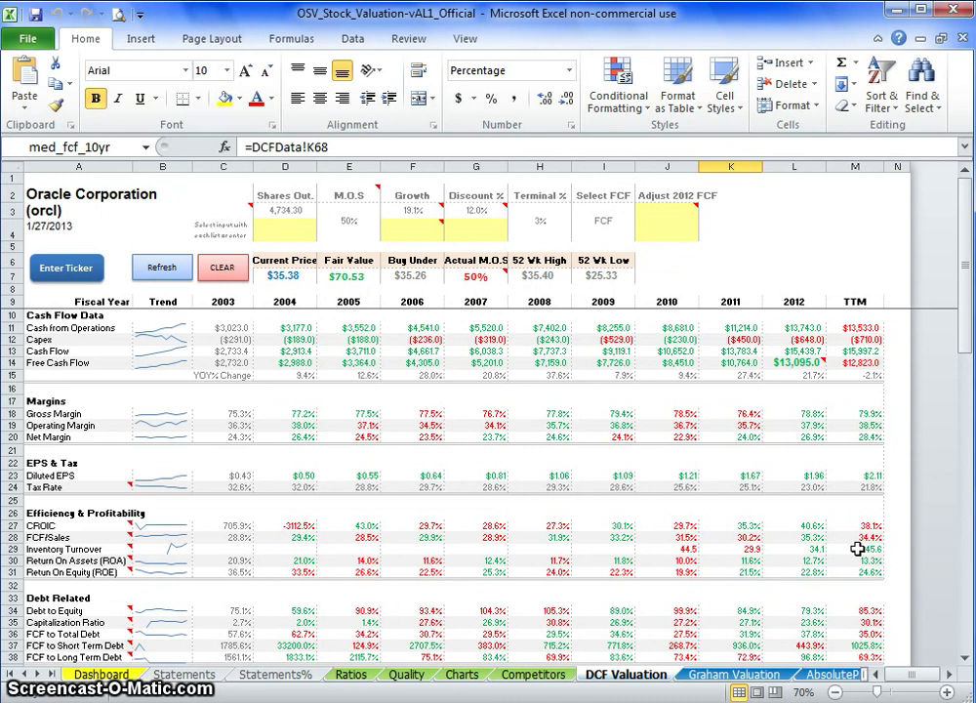
# Step: Examine Free Cash Flow growth period by period in the 5 Year Multi-Year Performance table, and highlight all periods in that row
pyautogui.scroll(-7, 797, 536)
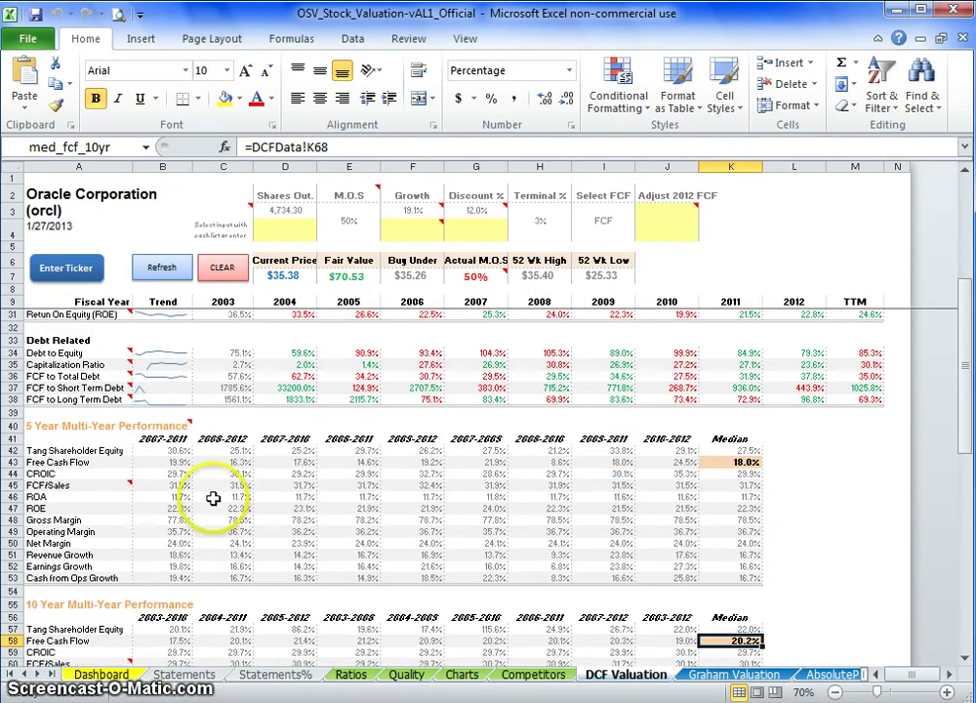
pyautogui.moveTo(153, 462); pyautogui.dragTo(670, 467)
pyautogui.click(349, 440)
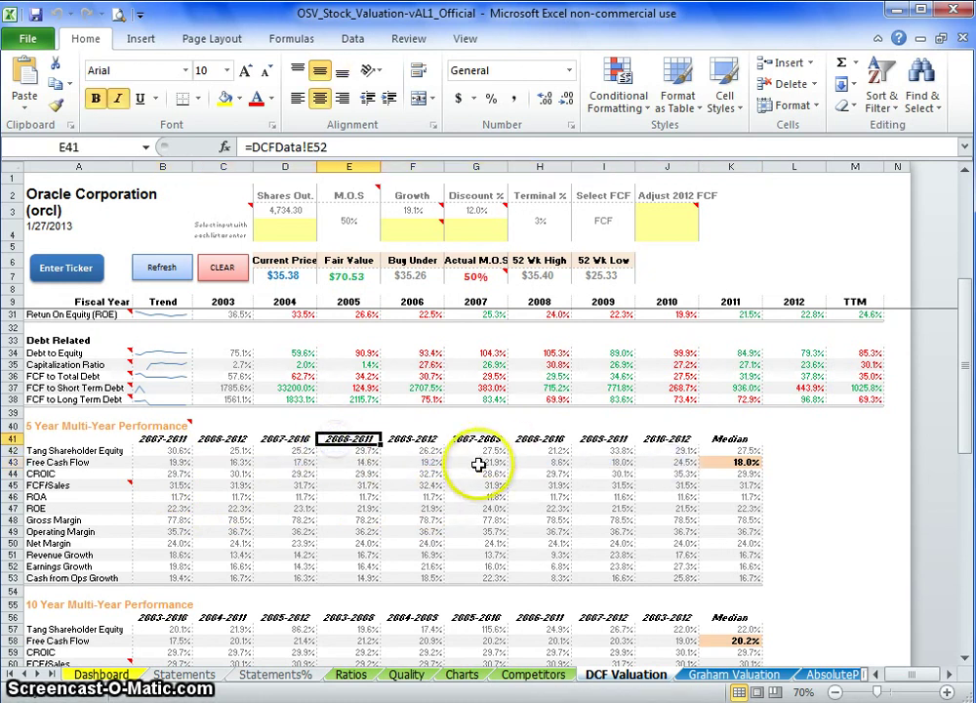
pyautogui.click(347, 464)
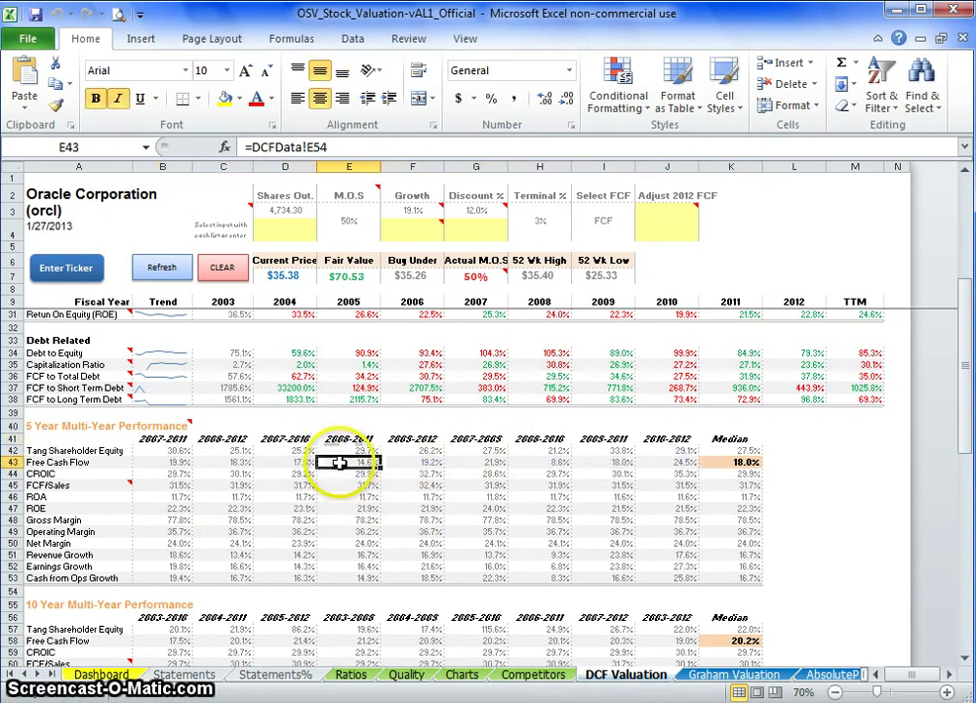
pyautogui.click(280, 462)
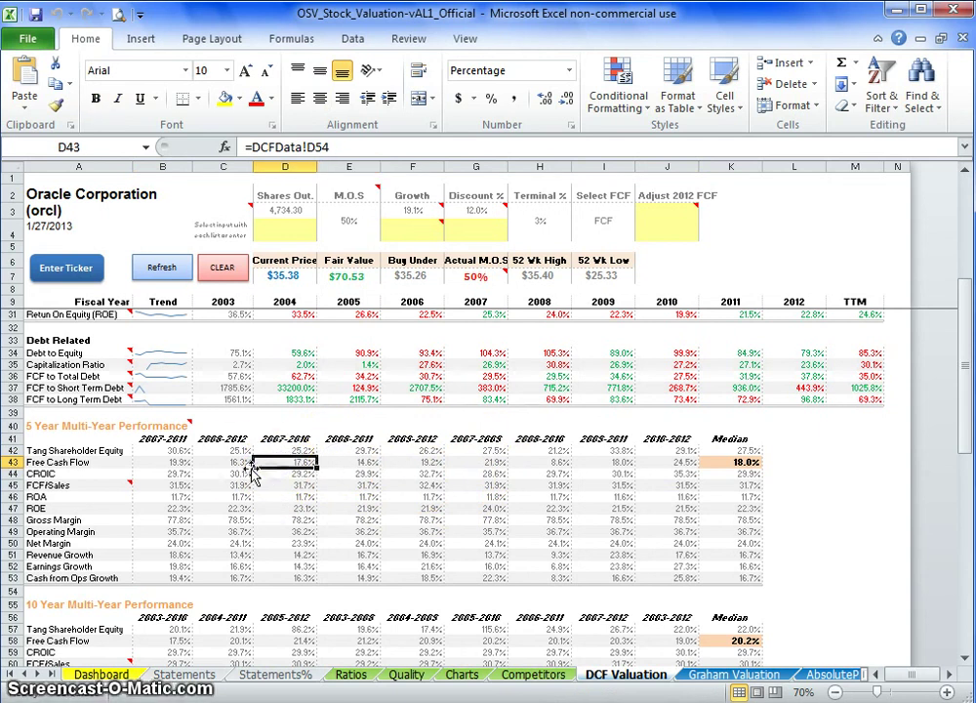
pyautogui.click(224, 461)
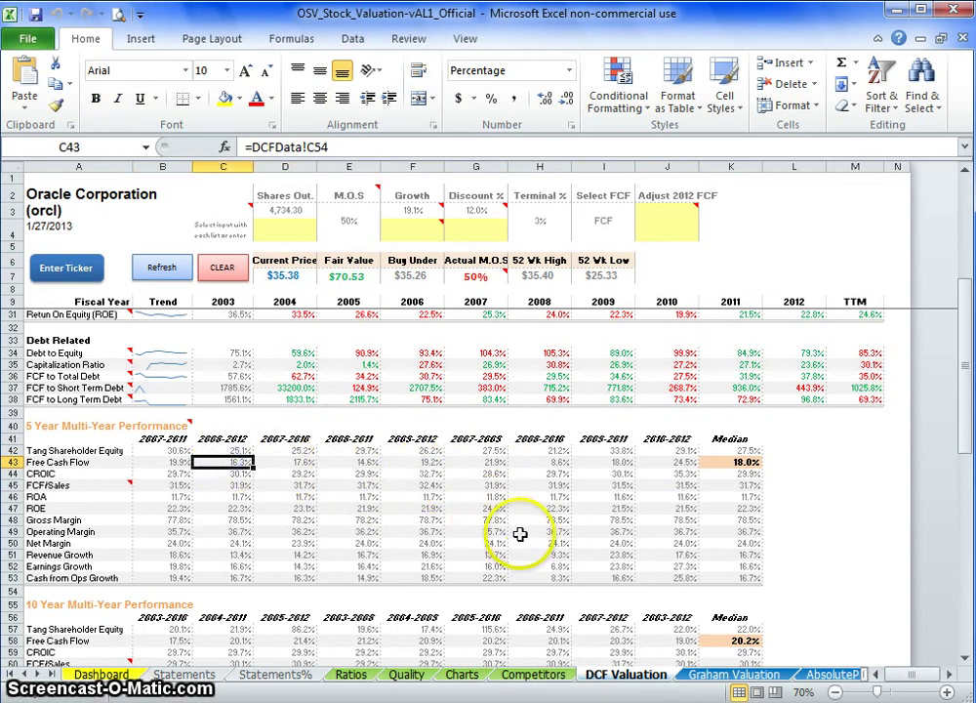
pyautogui.click(537, 463)
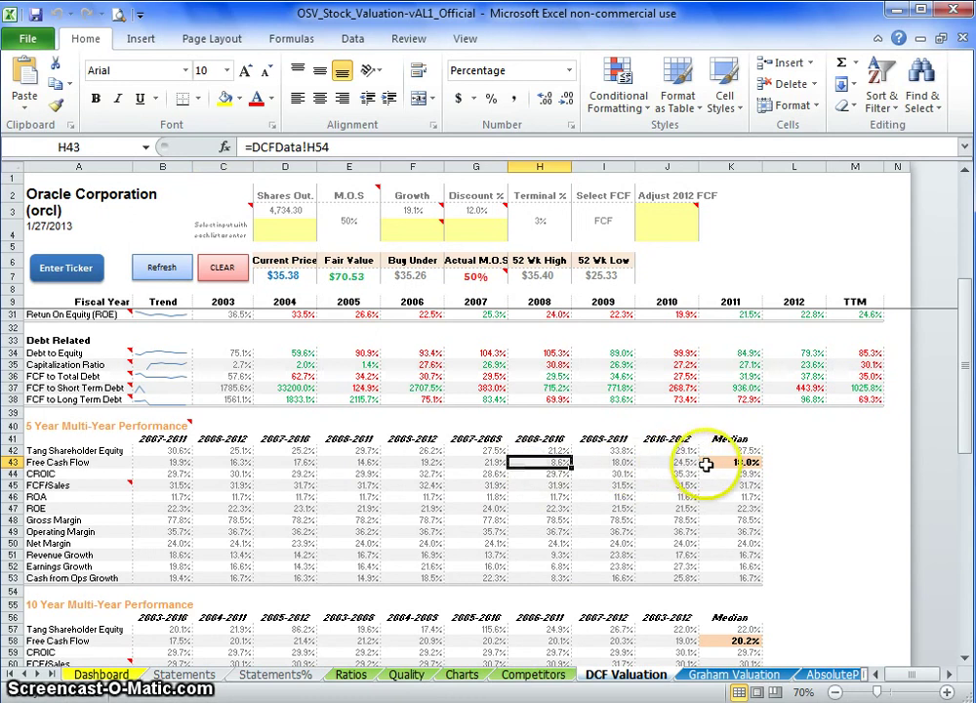
pyautogui.moveTo(683, 462); pyautogui.dragTo(162, 462)
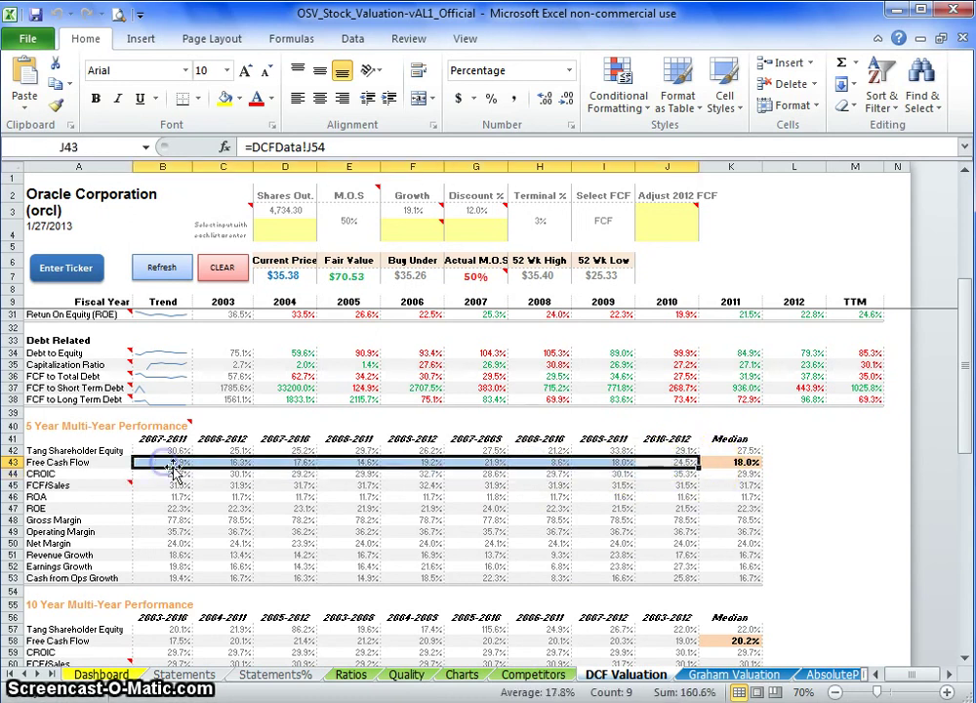
pyautogui.click(863, 556)
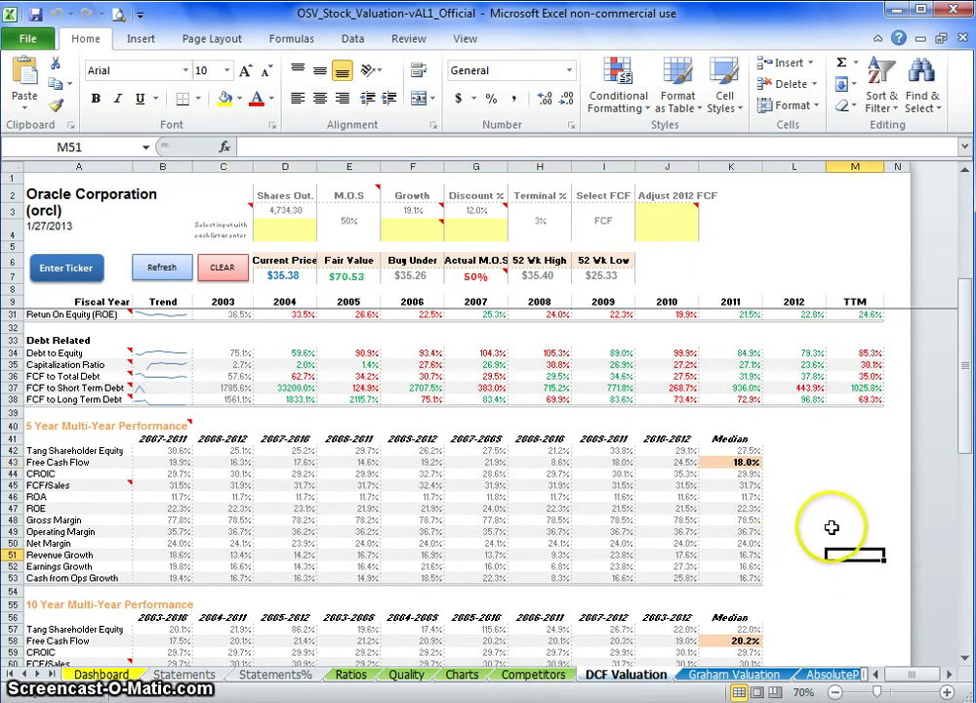
# Step: Compare the 5 Year and 10 Year Multi-Year Performance tables on the DCF Valuation sheet
pyautogui.scroll(-5, 845, 515)
pyautogui.scroll(3, 836, 511)
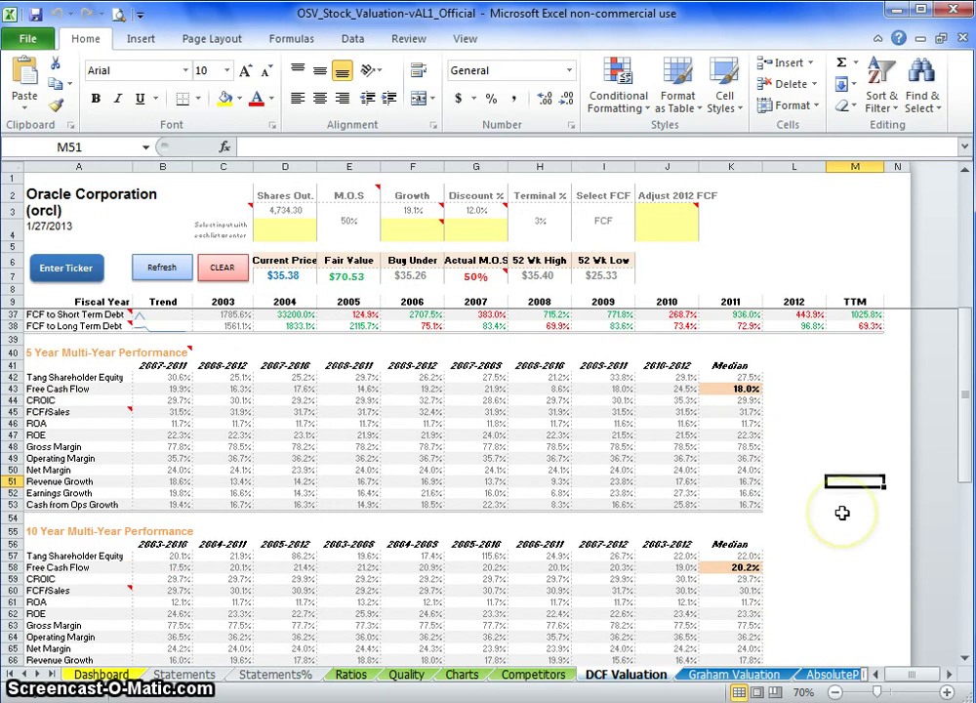
pyautogui.scroll(4, 842, 512)
pyautogui.scroll(-3, 821, 540)
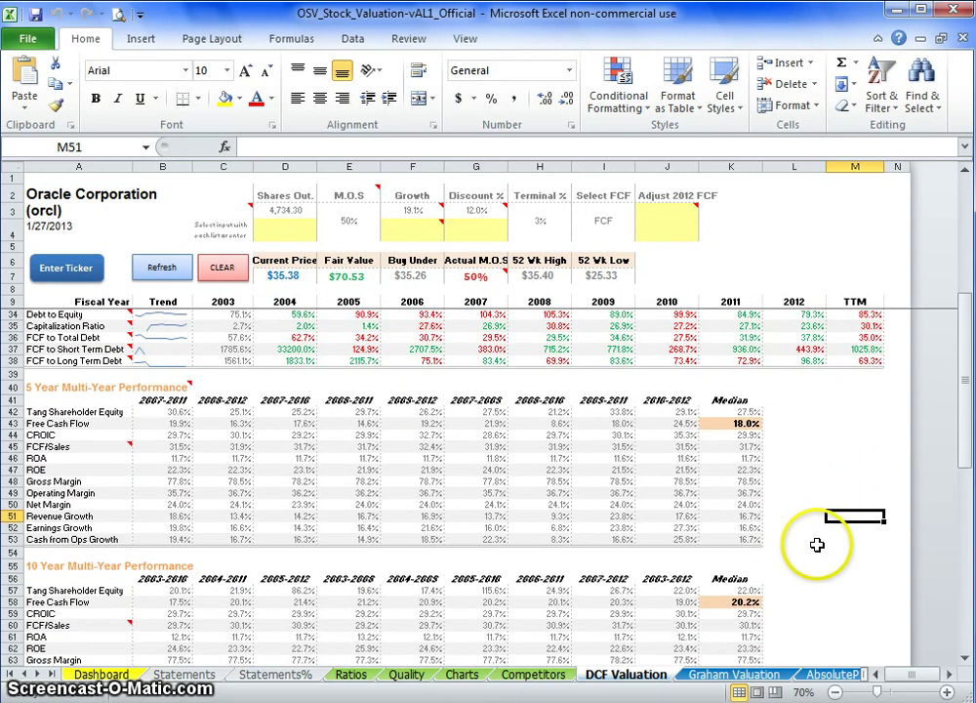
pyautogui.scroll(-2, 817, 544)
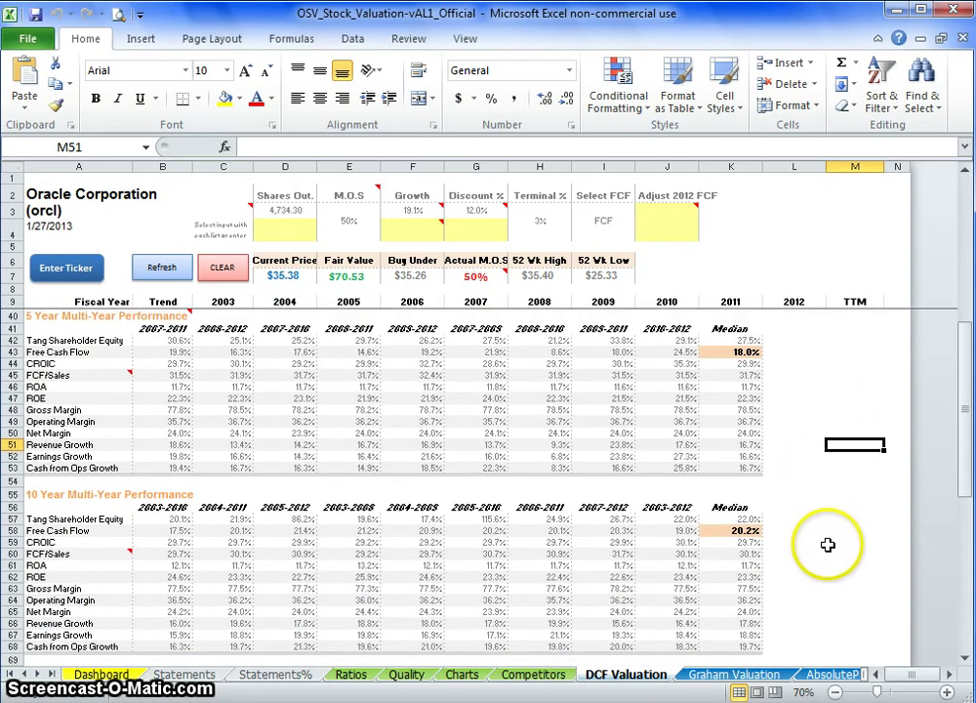